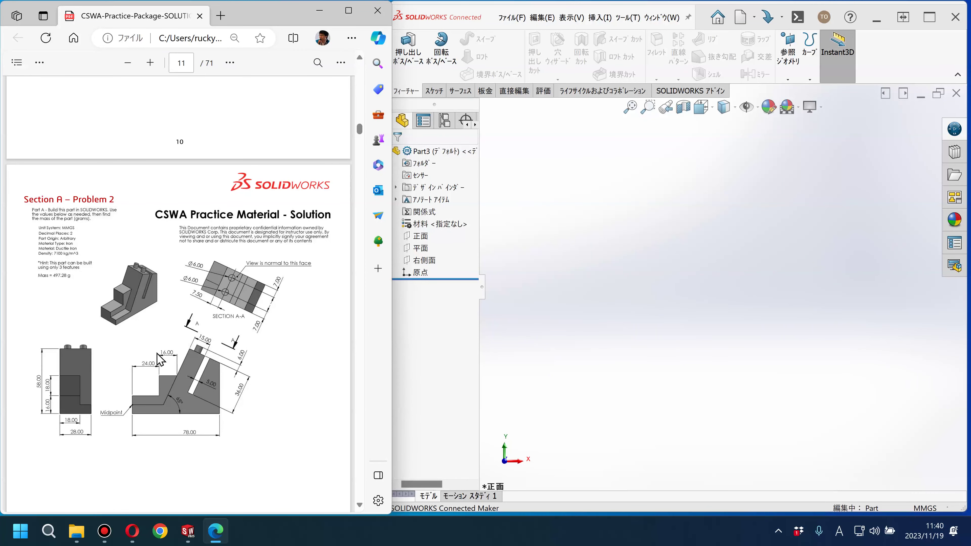
Check the CSWA practice problems web page, then return to the PDF.
click(136, 536)
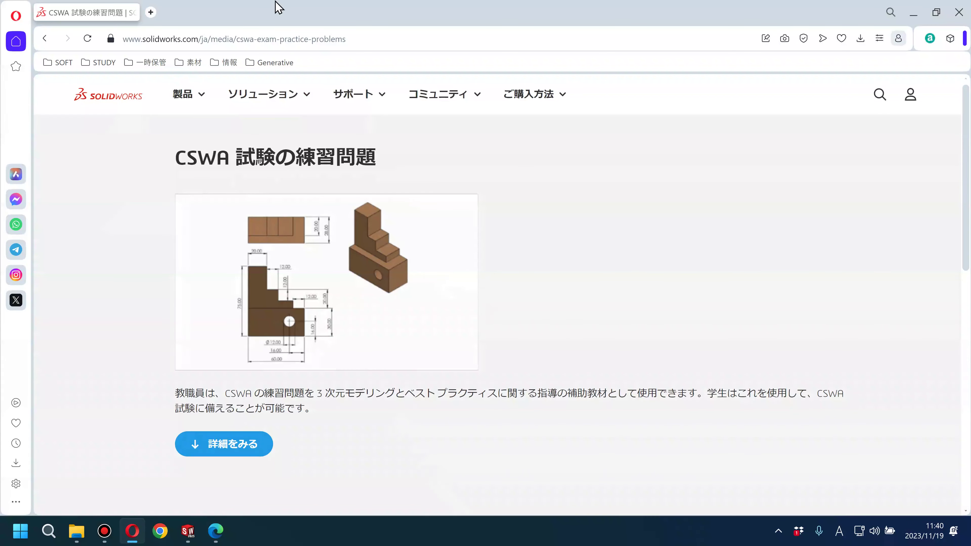
click(351, 38)
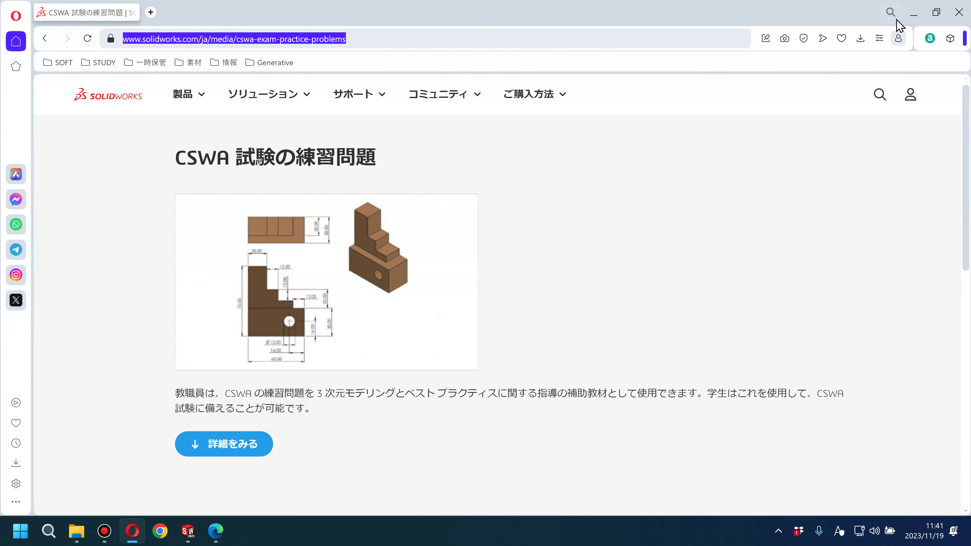
click(912, 13)
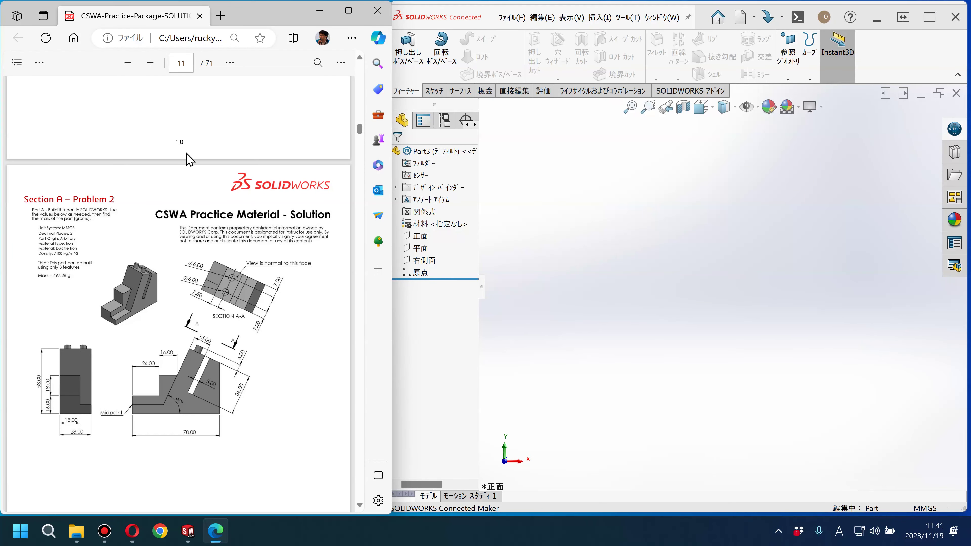
Ink-underline the 78.00 dimension and circle the angled side view in the PDF.
click(40, 61)
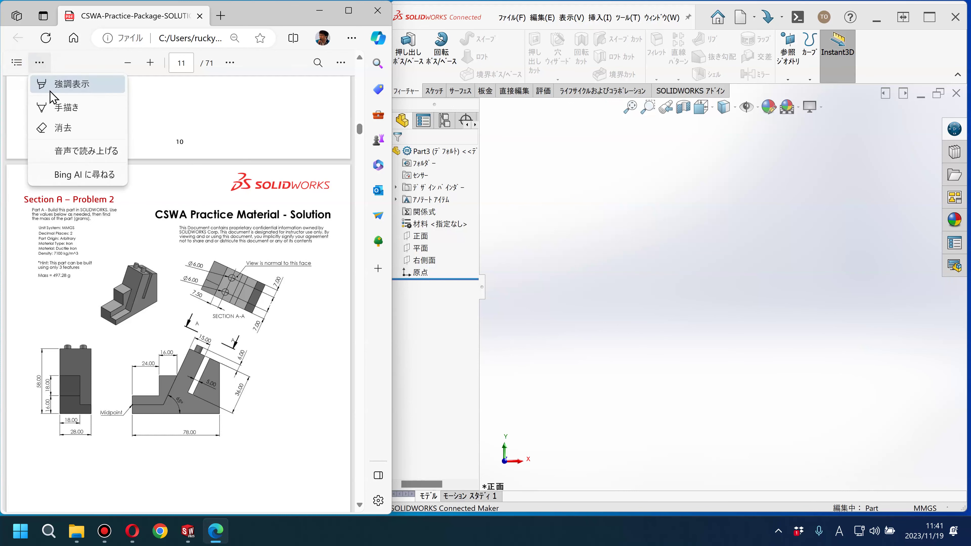
click(46, 109)
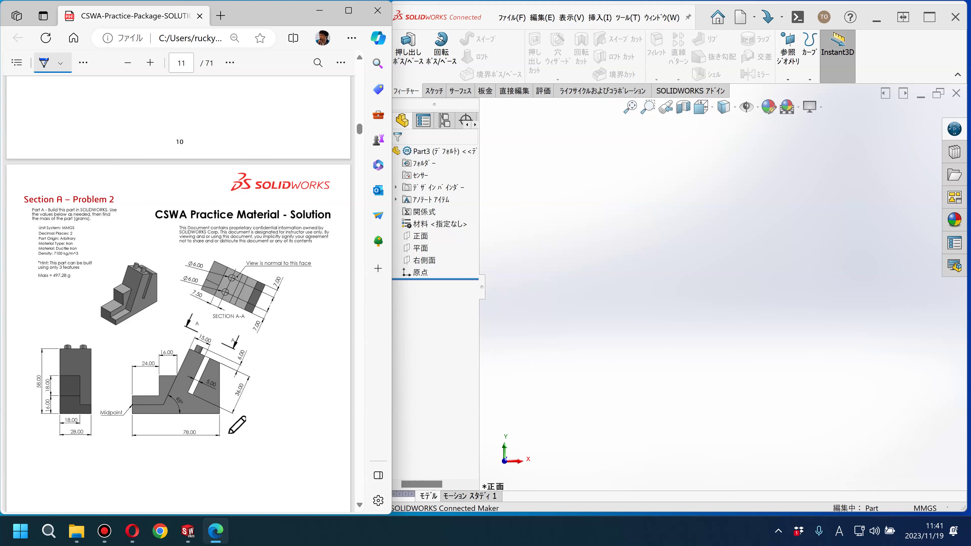
drag(180, 442, 203, 444)
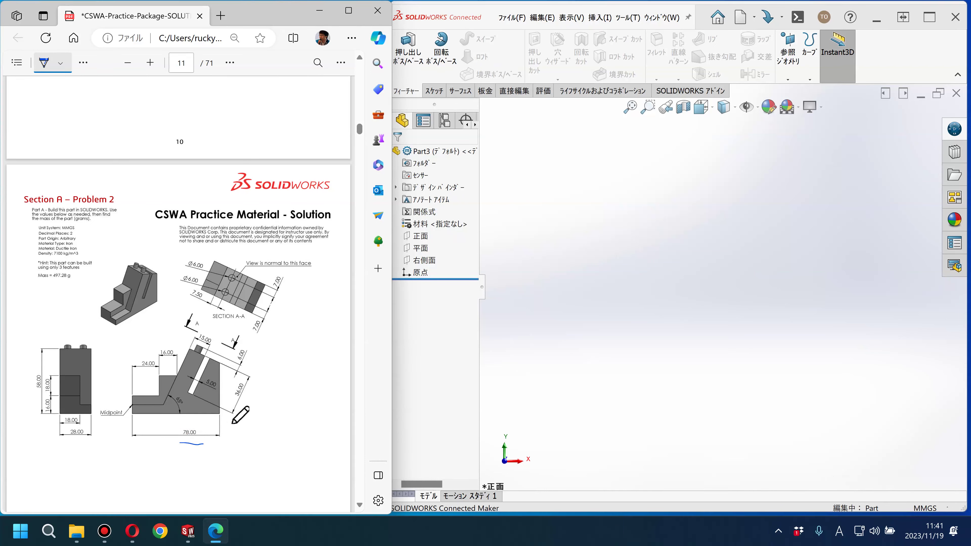
click(561, 229)
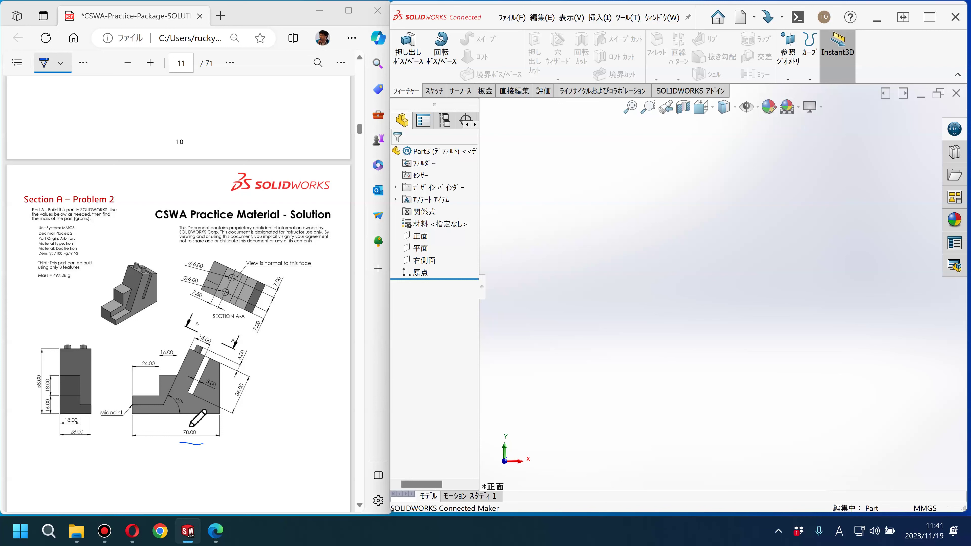
mouse_move(190, 450)
mouse_down()
mouse_move(175, 334)
mouse_move(193, 440)
mouse_up()
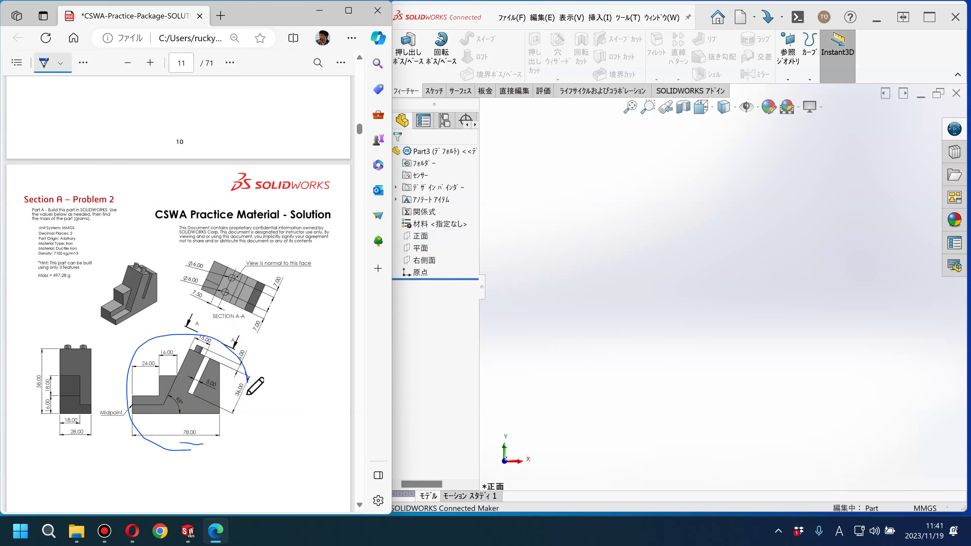
Erase the ink loop drawn around the side-view drawing.
click(82, 62)
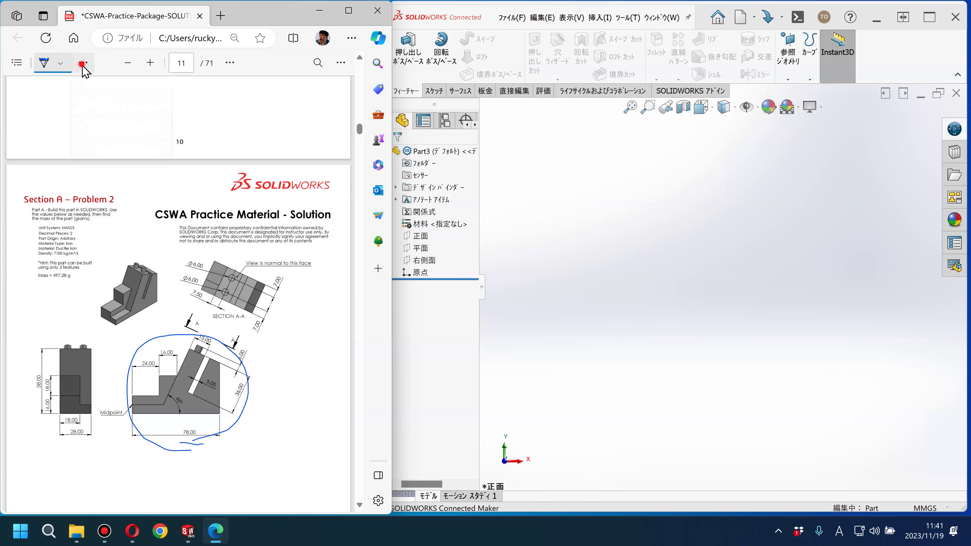
click(87, 101)
click(207, 438)
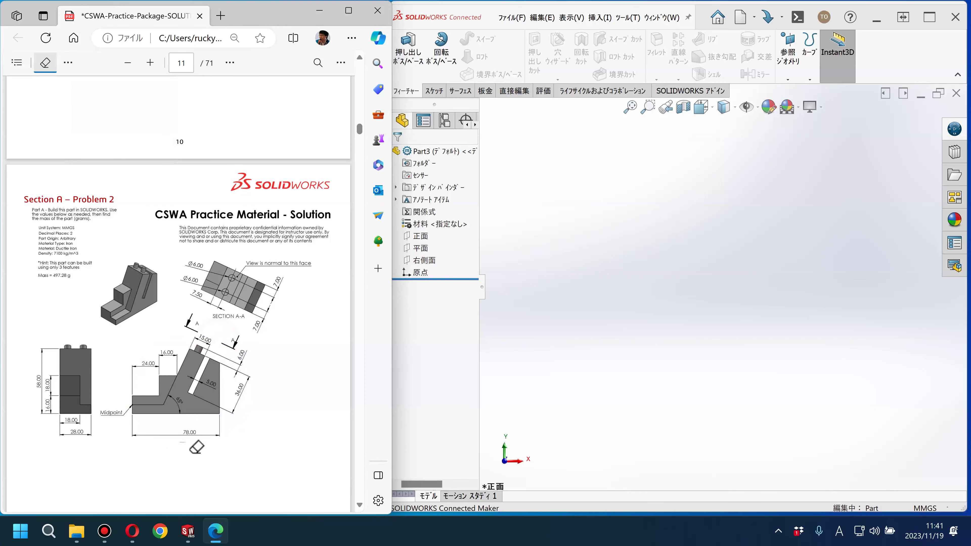
Start a sketch on the Right Plane and pan so the origin sits lower left.
click(422, 260)
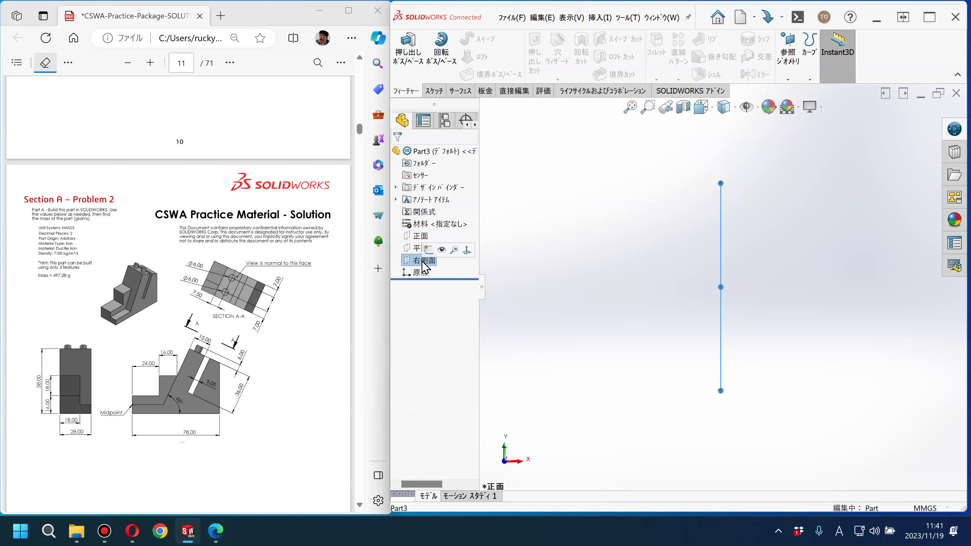
click(429, 250)
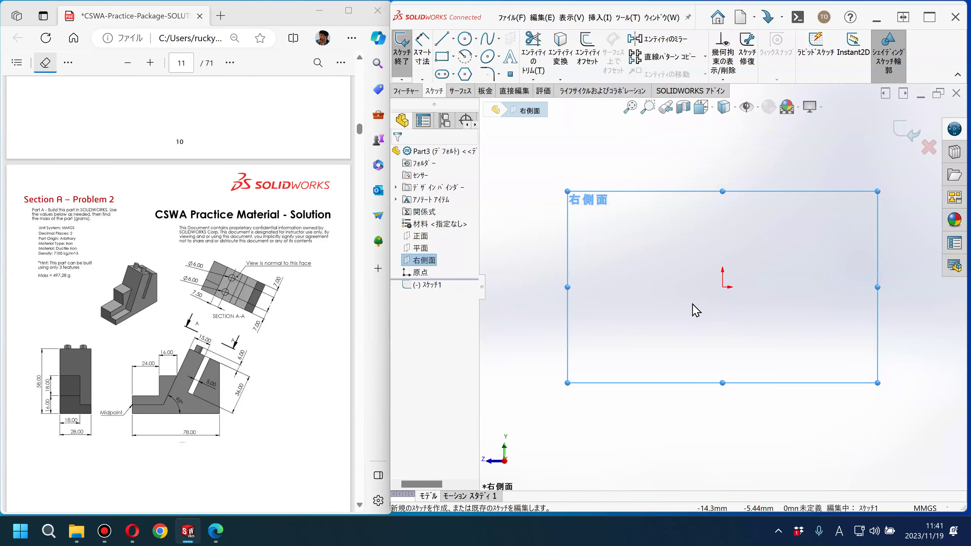
ctrl+middle_drag(695, 310, 609, 371)
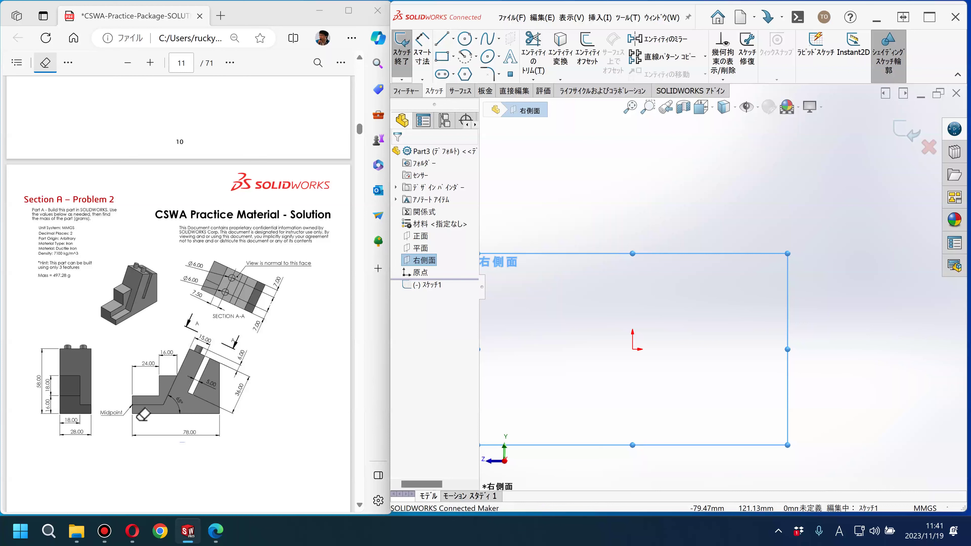
Mark the PDF's Midpoint label with an ink arrow, then start the Line tool in SOLIDWORKS.
click(45, 63)
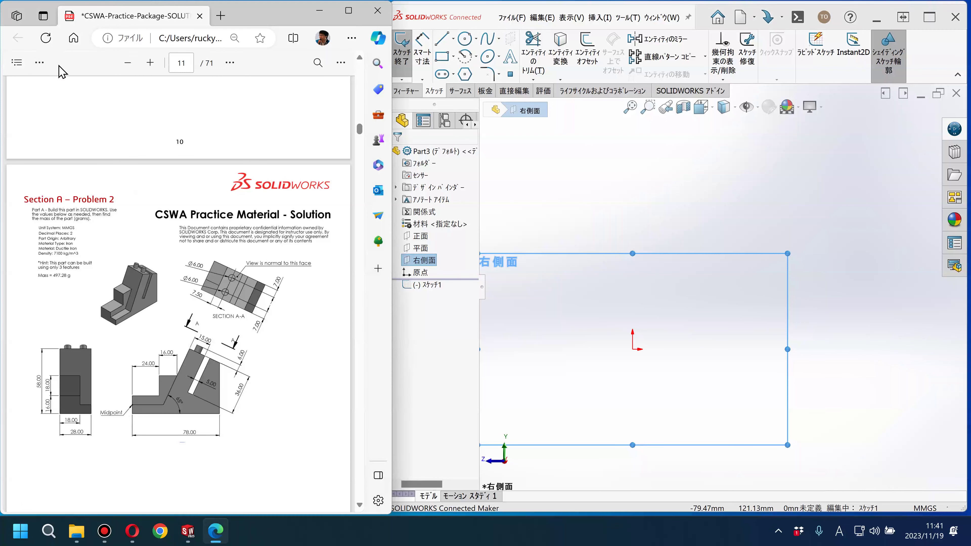
click(39, 63)
click(45, 105)
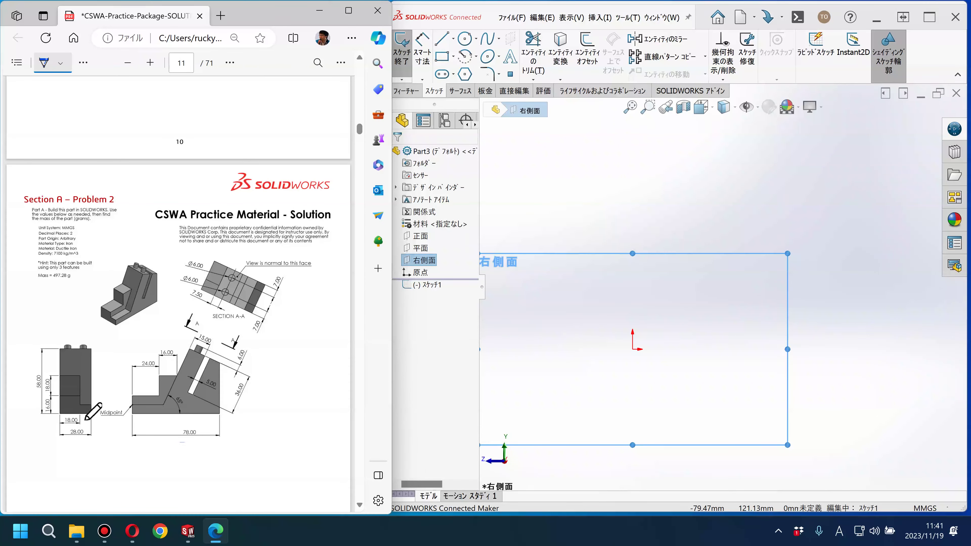
drag(108, 444, 128, 424)
click(442, 46)
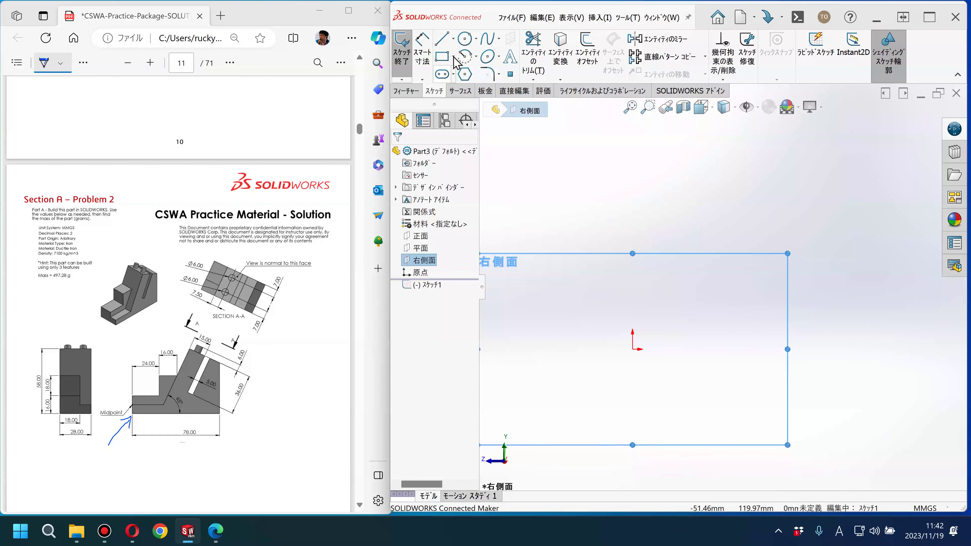
click(442, 38)
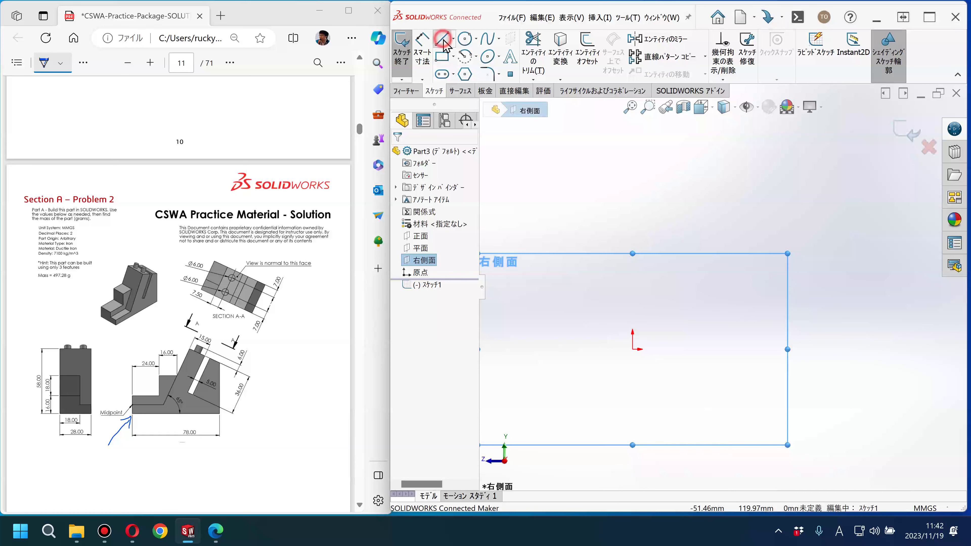
Sketch a closed line outline from the origin: base, vertical edge, two slopes, step, back to origin.
click(631, 349)
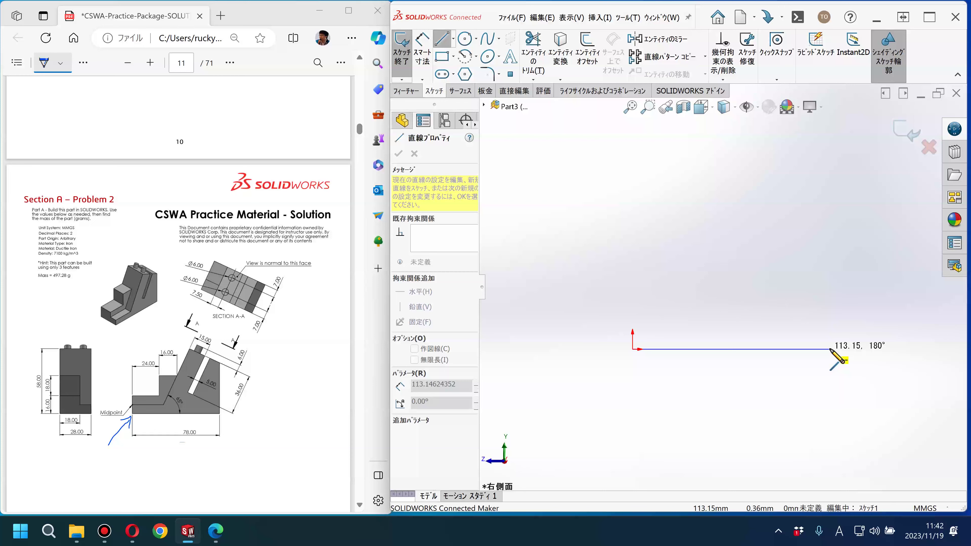
click(783, 349)
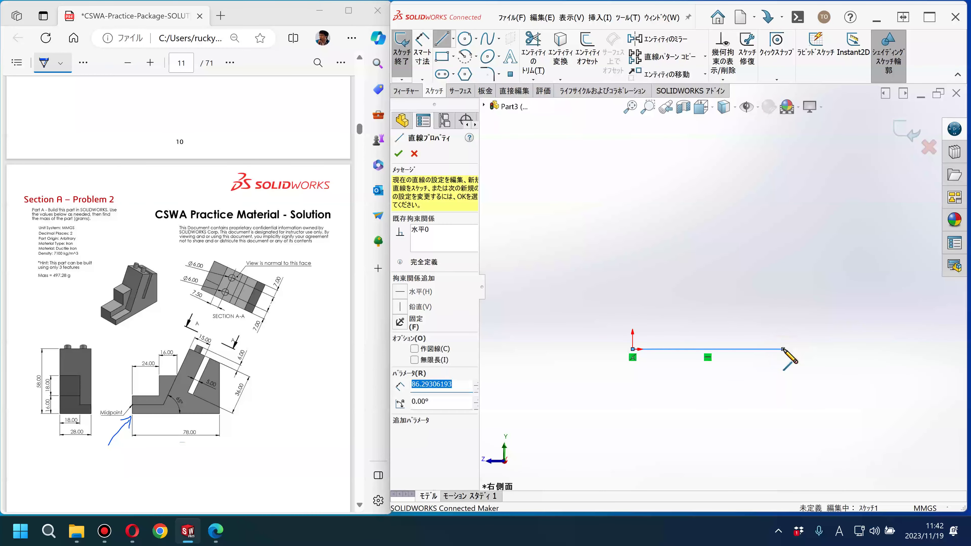
click(783, 349)
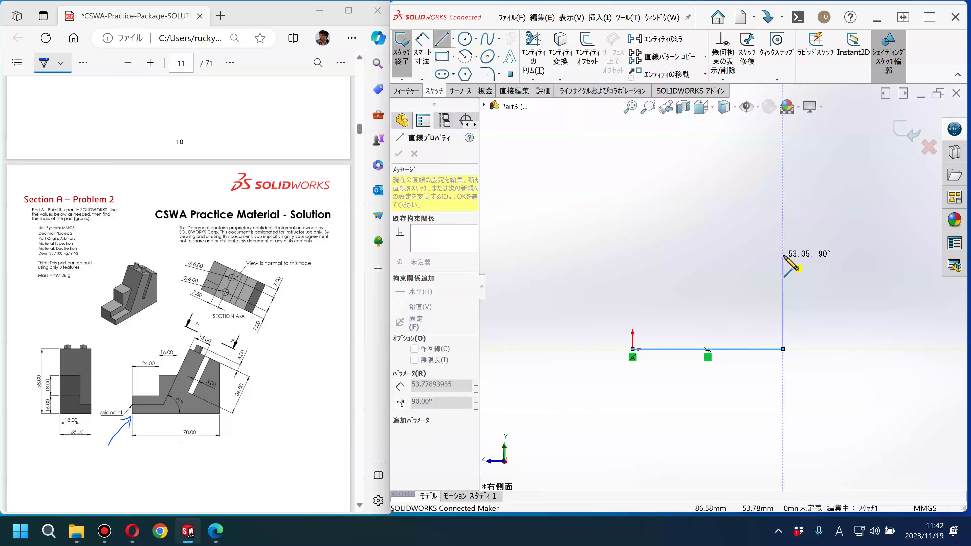
click(781, 255)
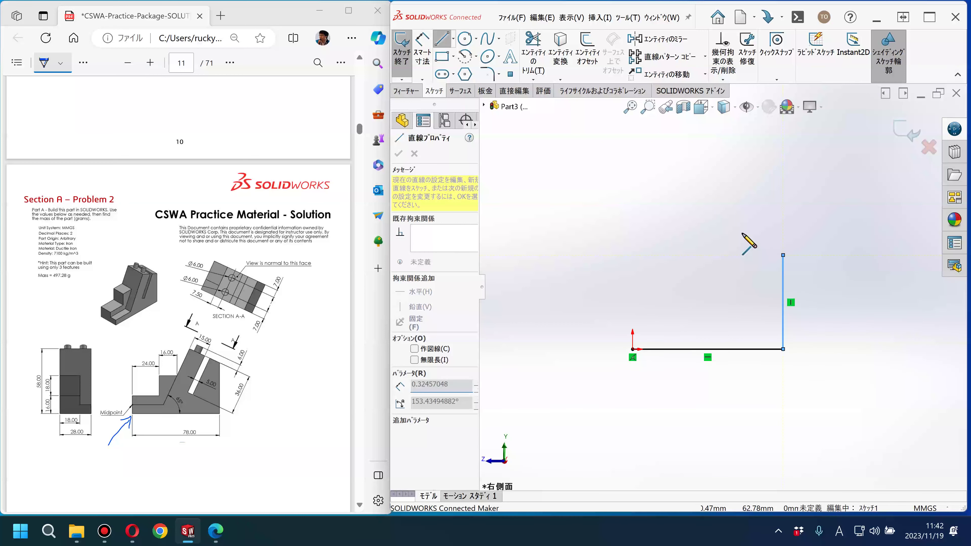
click(725, 224)
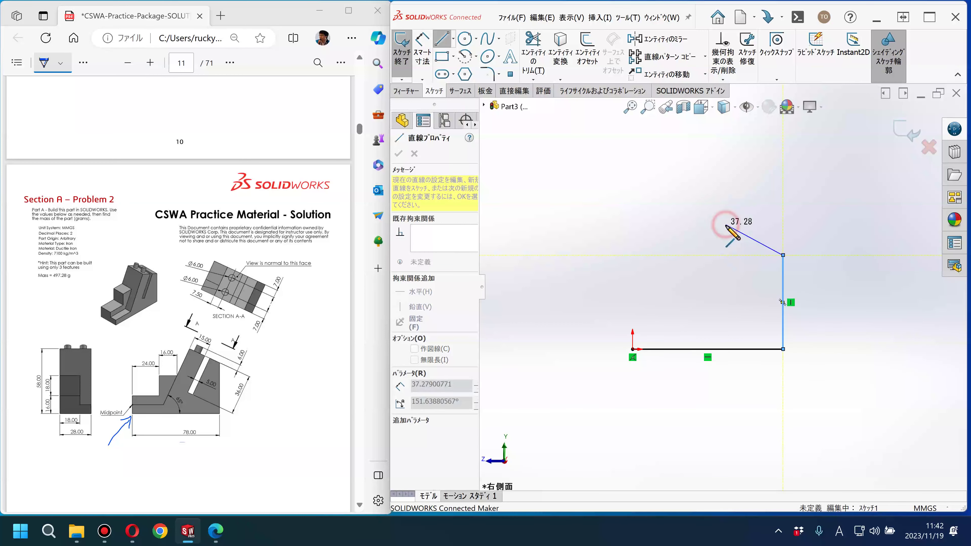
click(694, 328)
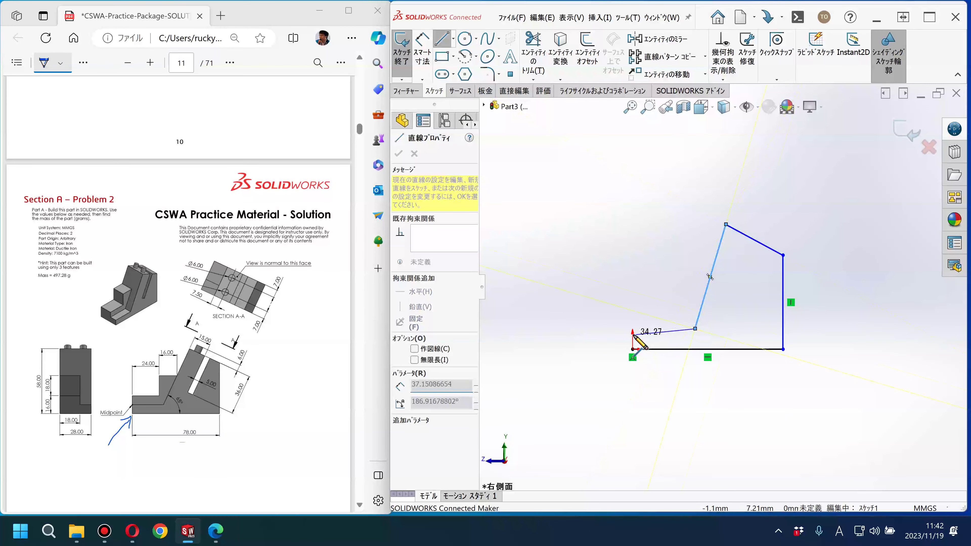
scroll(626, 343, down, 2)
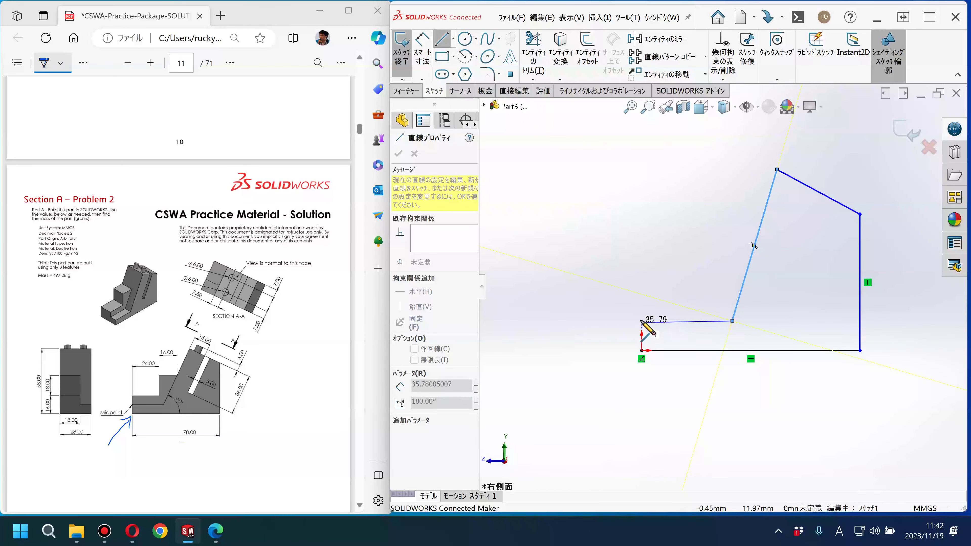
scroll(642, 325, down, 2)
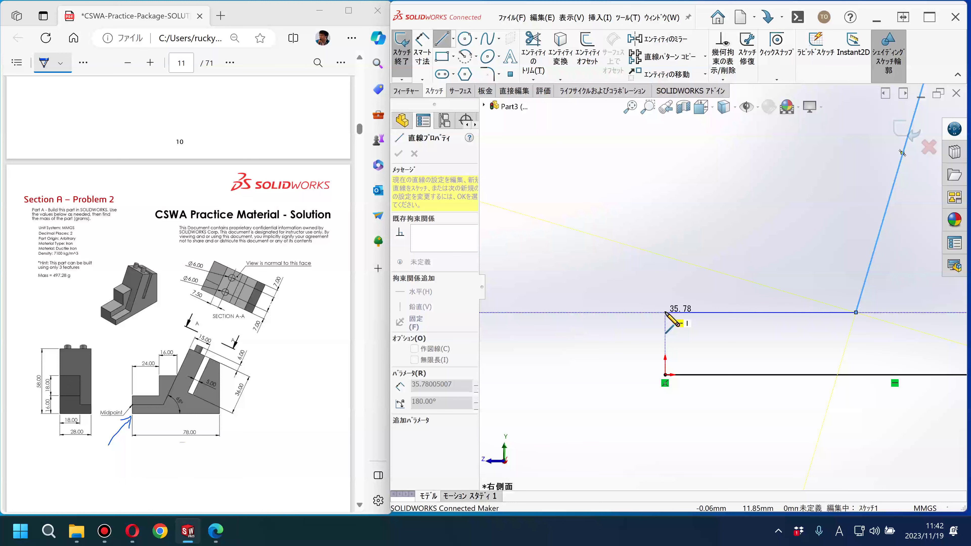
click(665, 312)
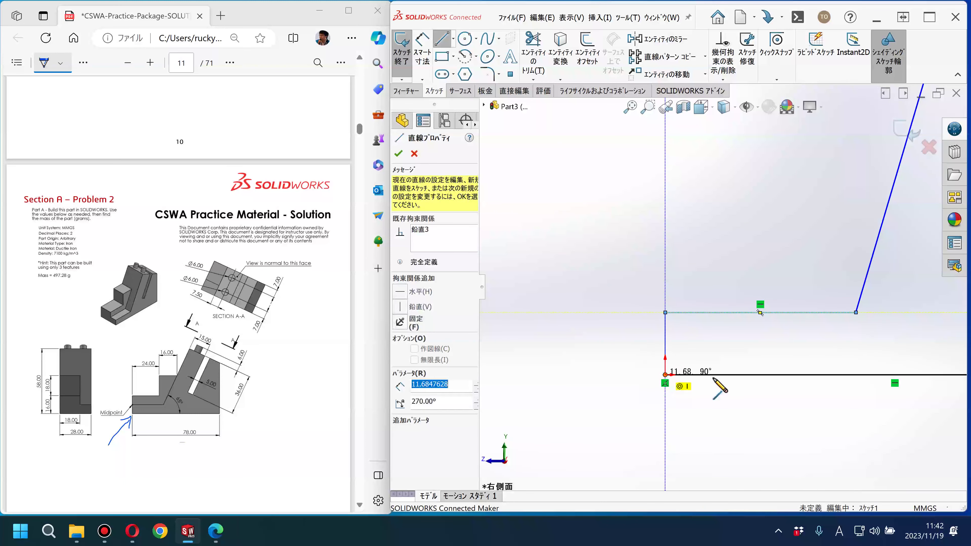
click(665, 375)
scroll(714, 285, up, 3)
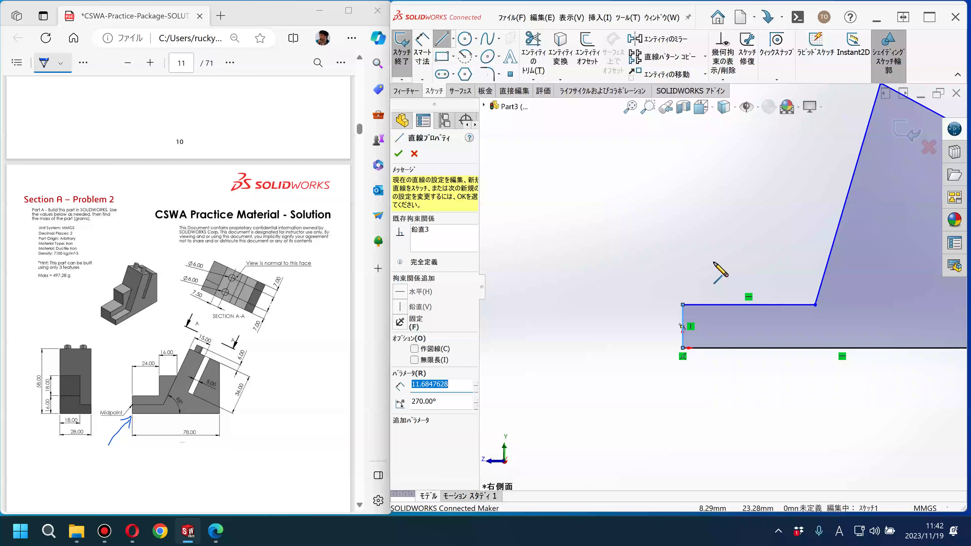
key(Escape)
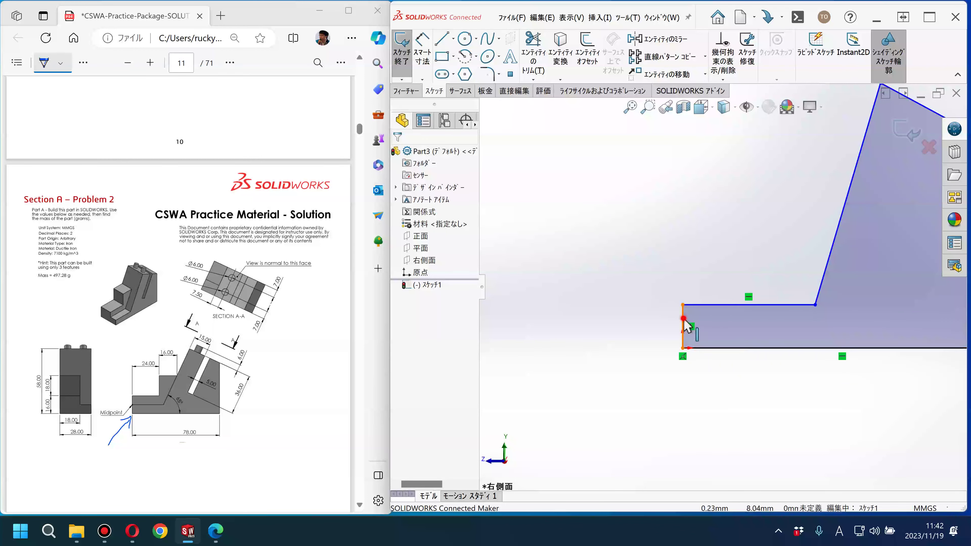
Delete the stray short vertical and horizontal lines and redraw a segment closing at the origin.
click(683, 325)
key(Delete)
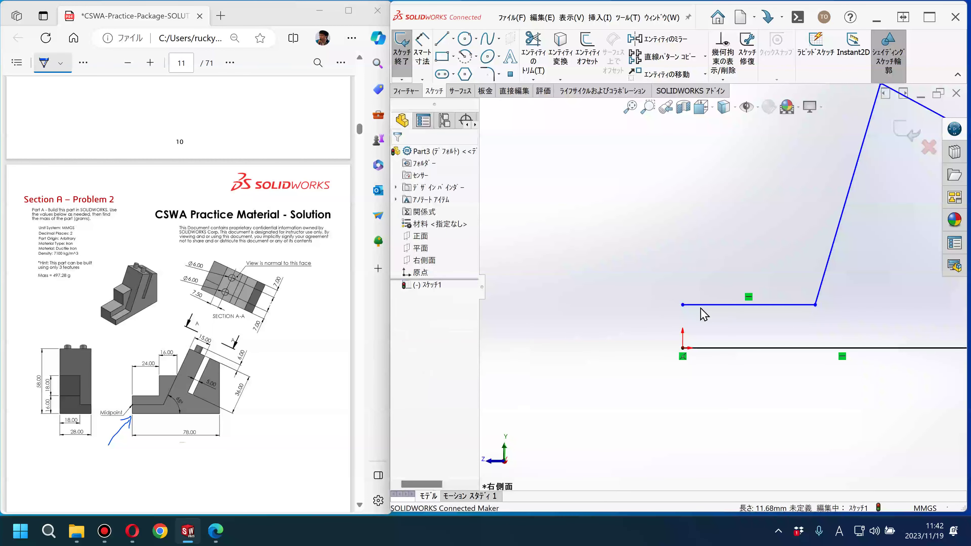
click(701, 305)
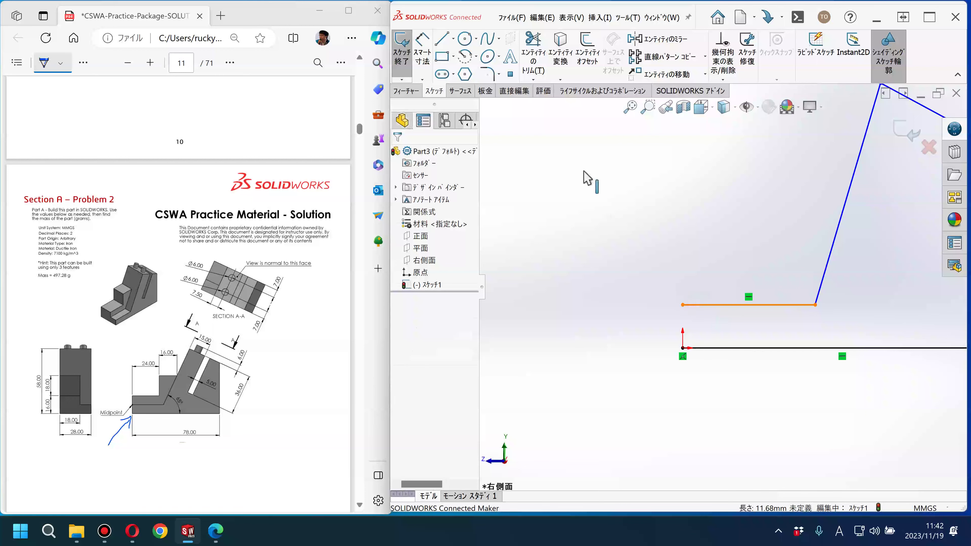
key(Delete)
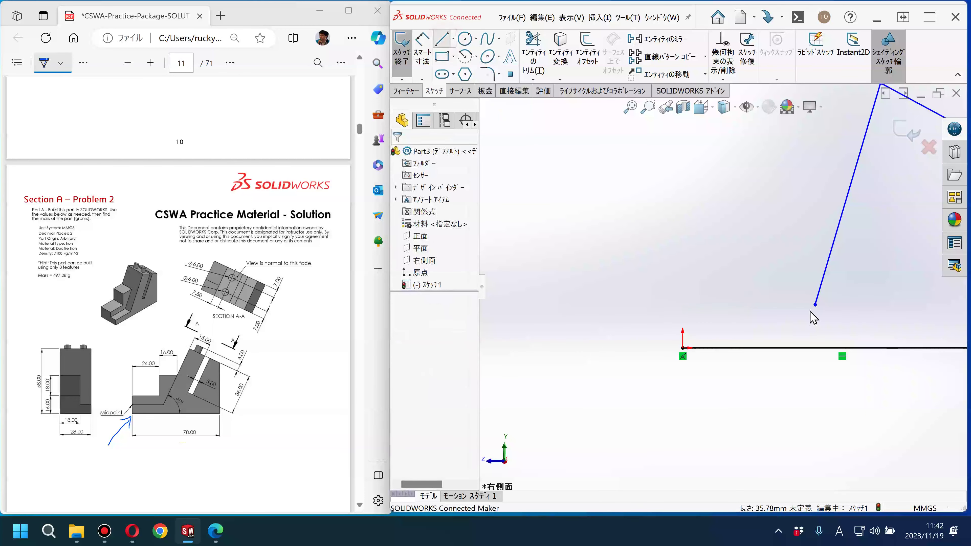
key(l)
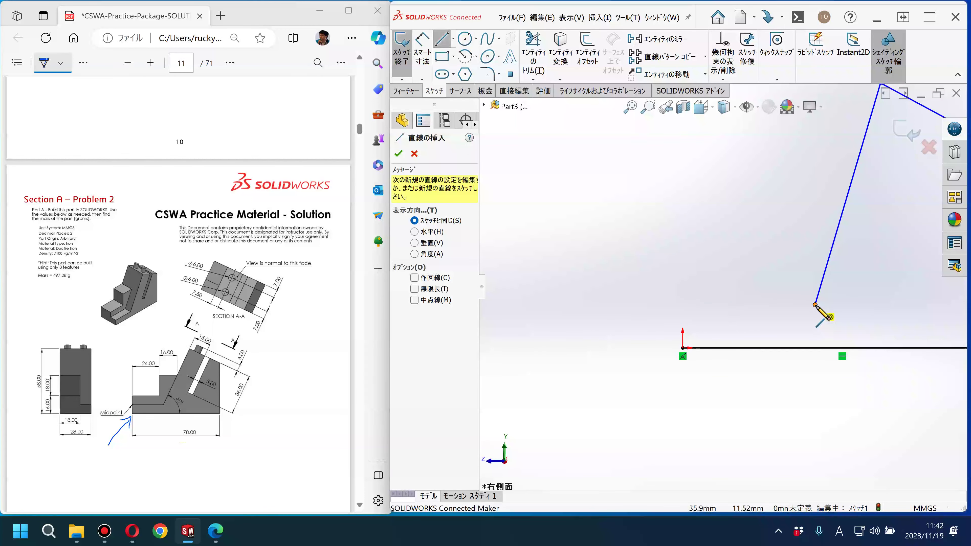
click(816, 305)
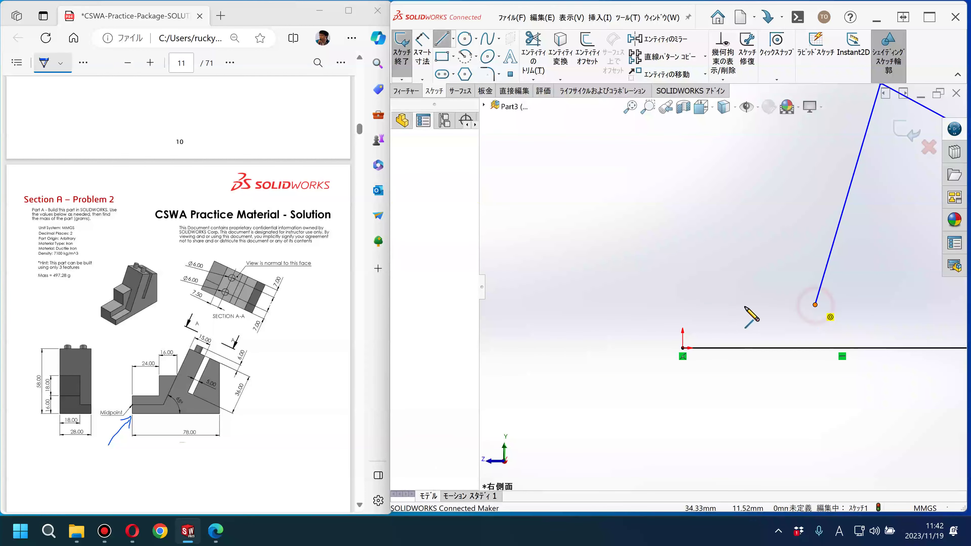
click(657, 321)
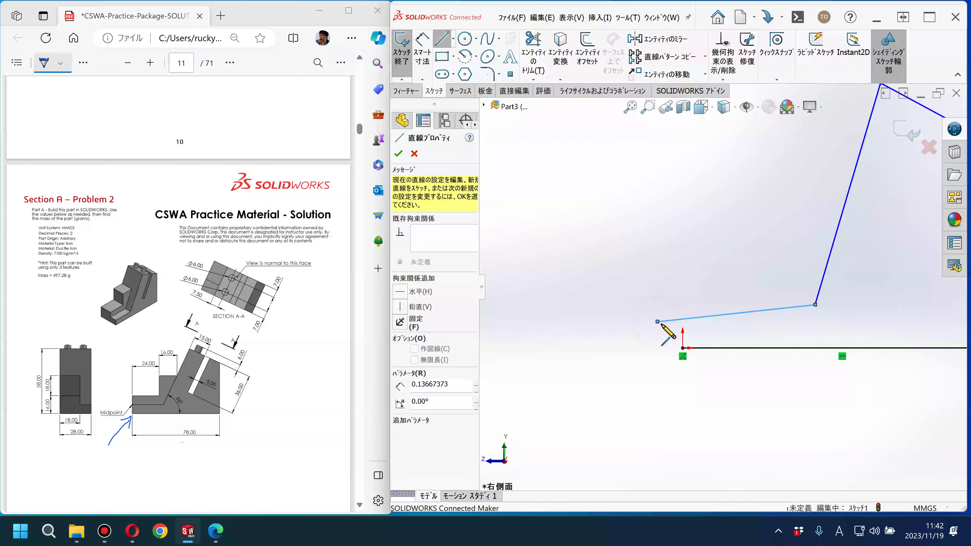
click(682, 348)
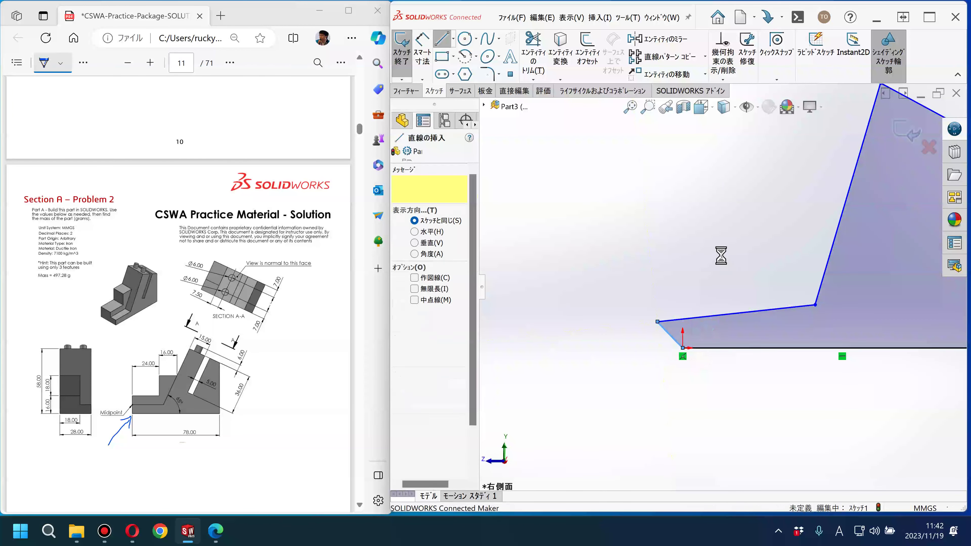
key(Escape)
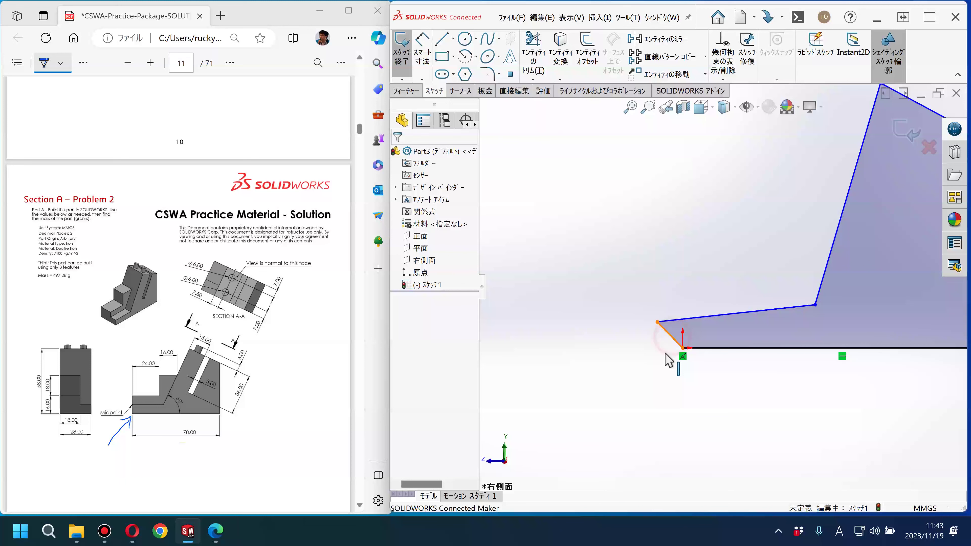
Make the short line near the origin vertical and drag the vertices up into the profile shape.
click(668, 334)
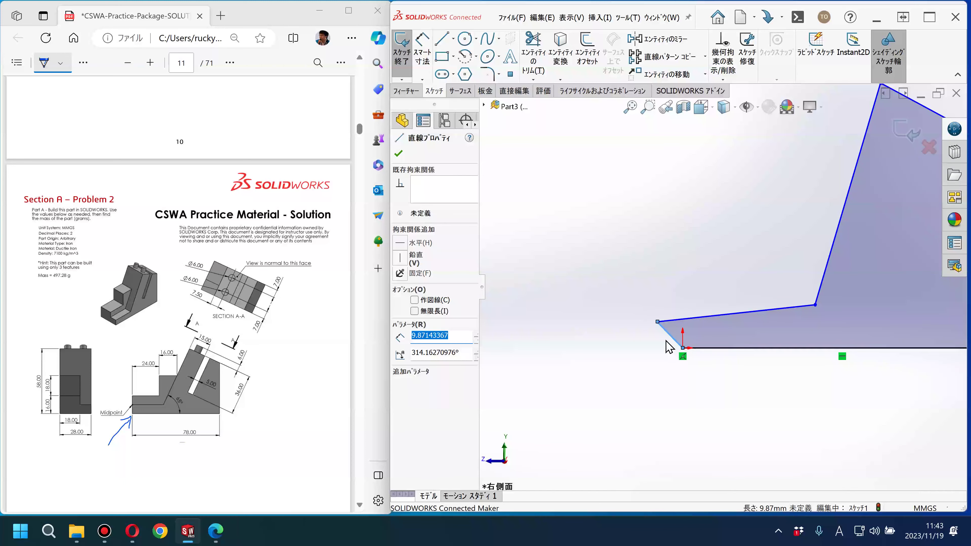
key(Escape)
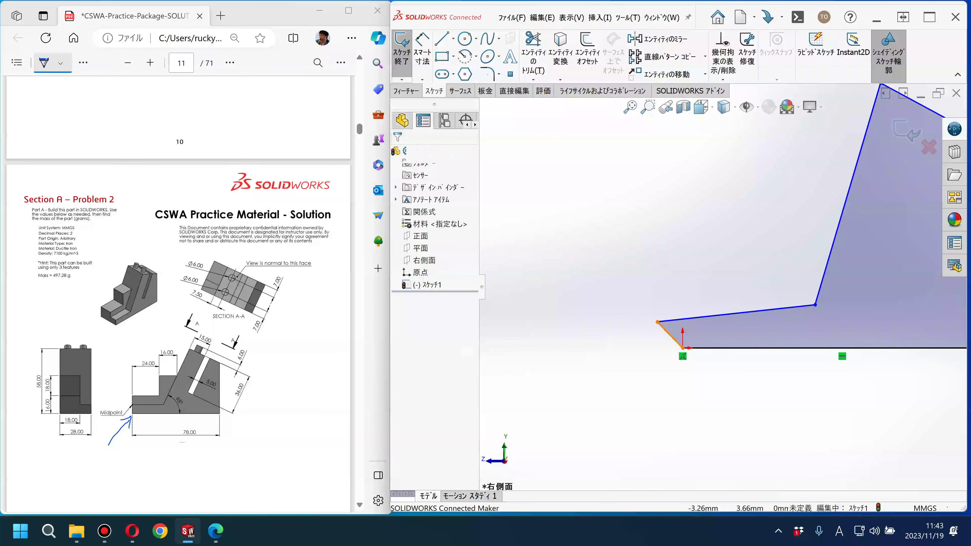
click(669, 334)
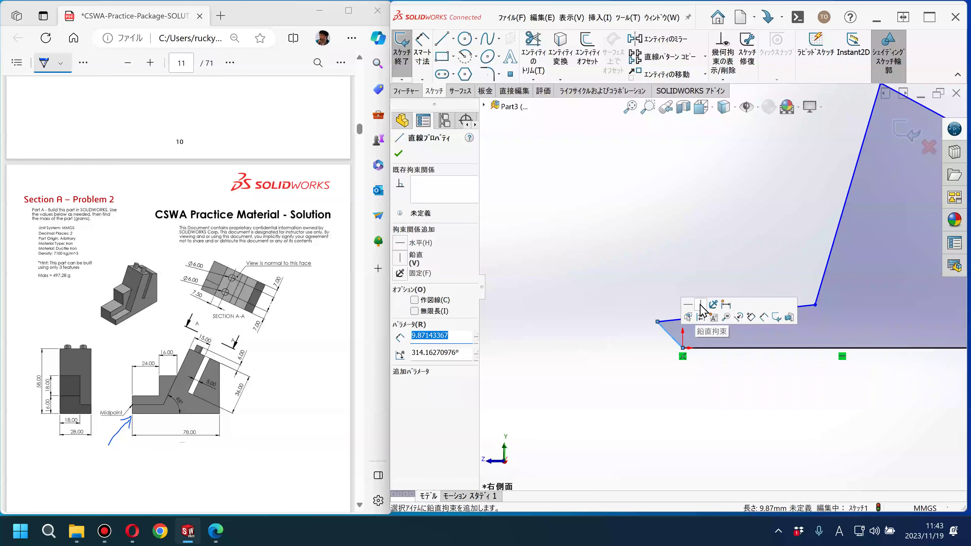
click(401, 258)
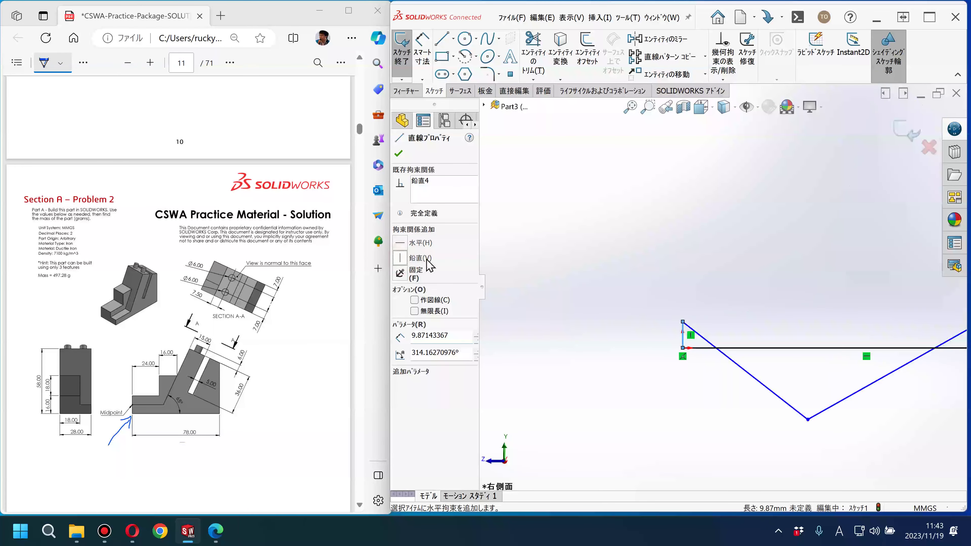
click(603, 263)
scroll(707, 282, up, 2)
scroll(764, 293, up, 1)
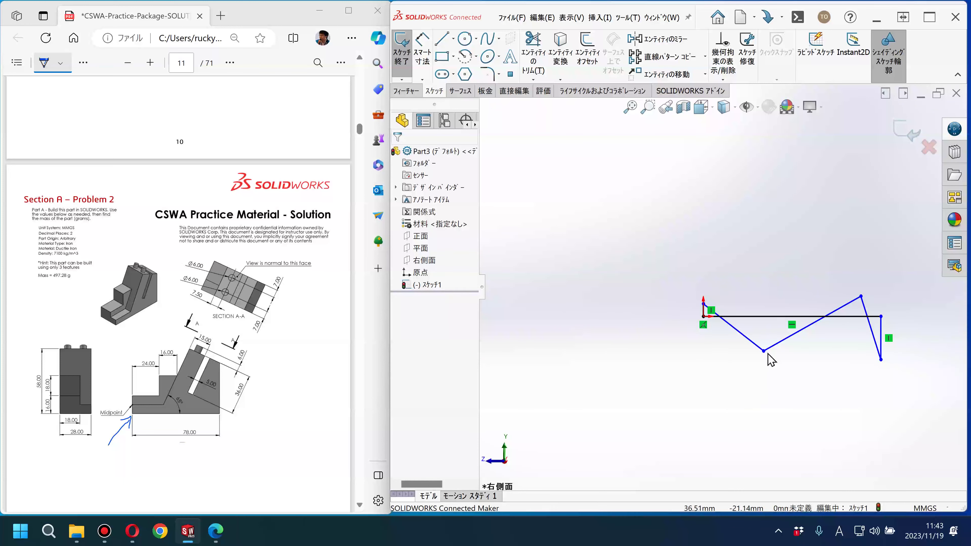
drag(763, 351, 775, 265)
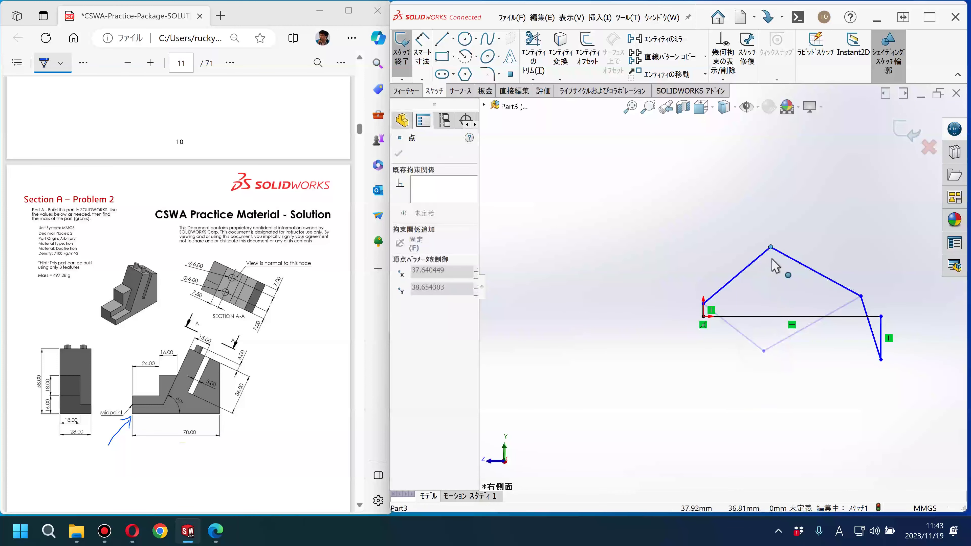
drag(860, 296, 838, 219)
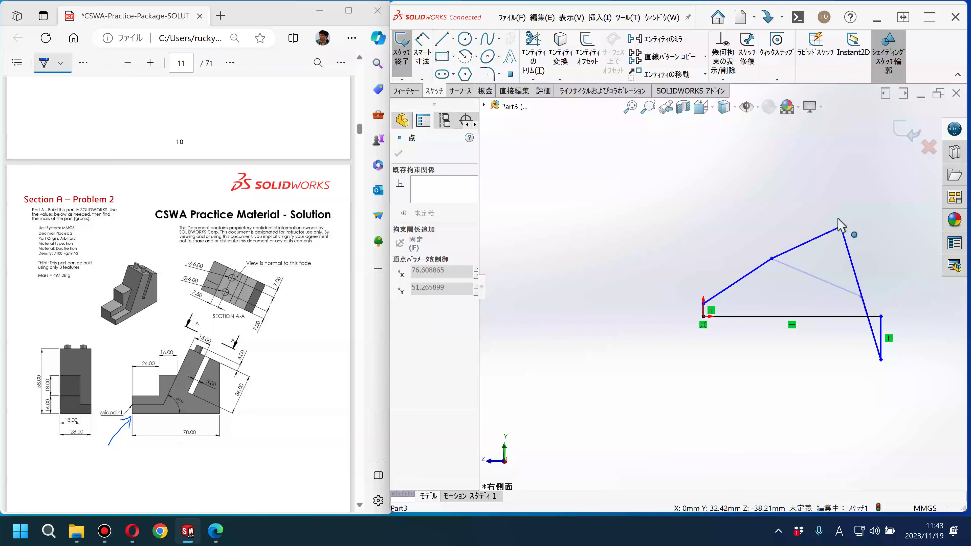
drag(880, 359, 881, 289)
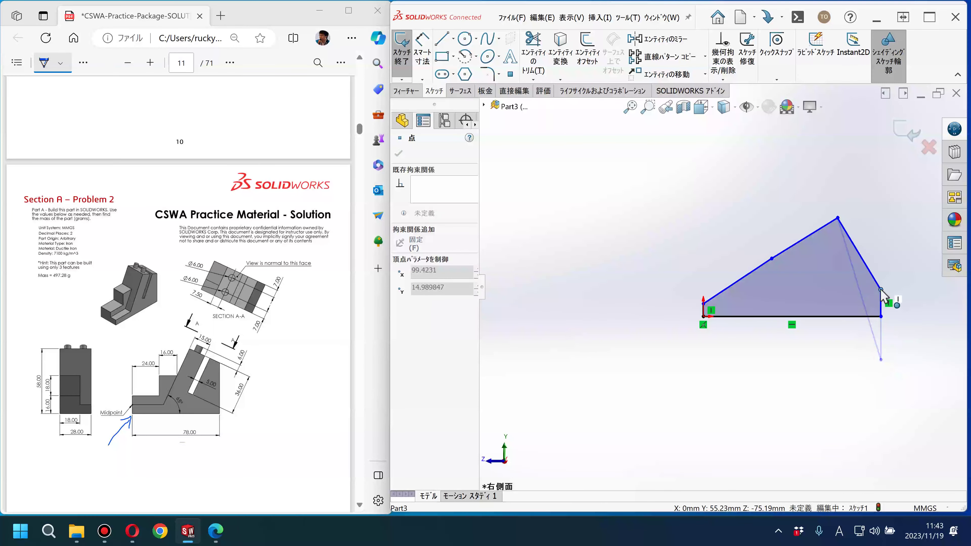
mouse_move(771, 258)
mouse_down()
mouse_move(777, 212)
mouse_move(798, 201)
mouse_up()
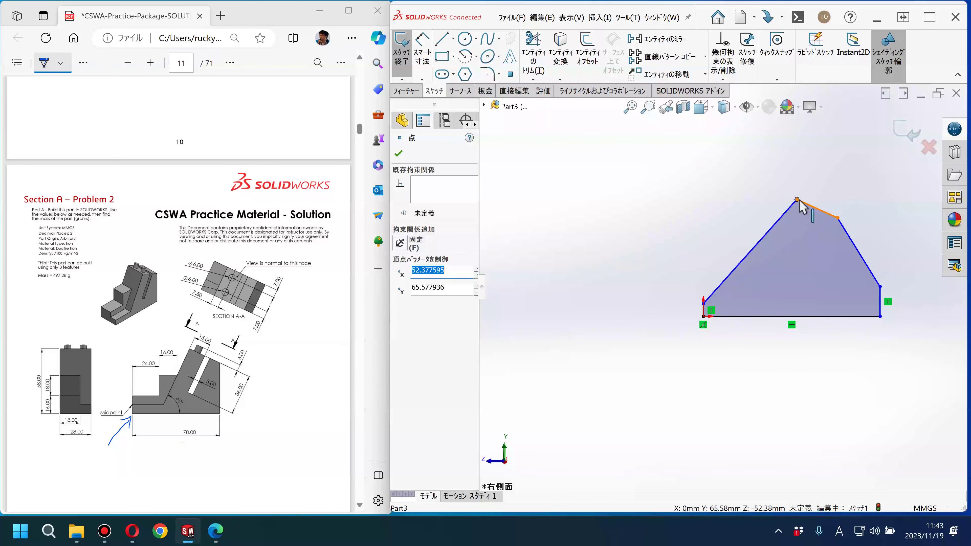
Make the left sloped edge horizontal and drag endpoints to re-close the profile.
click(806, 204)
ctrl+click(744, 258)
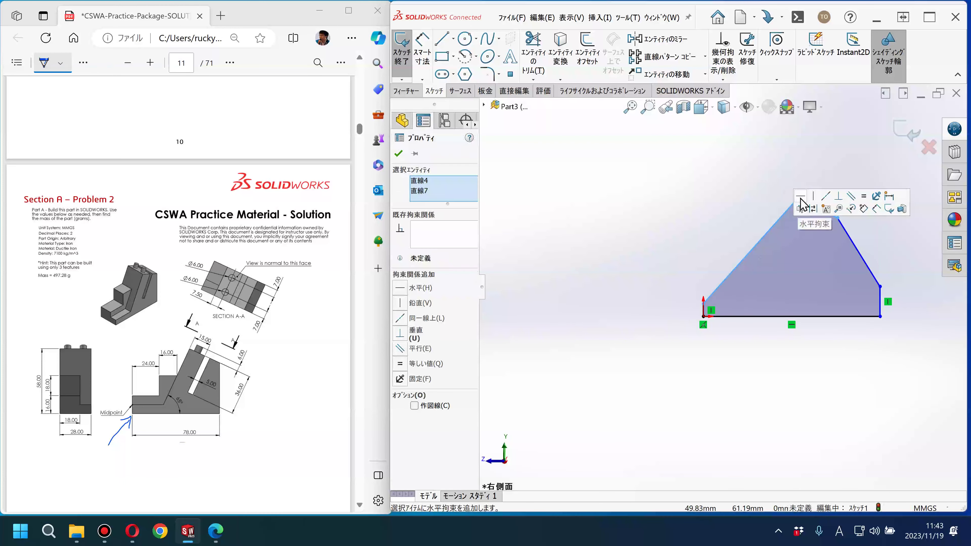
click(769, 202)
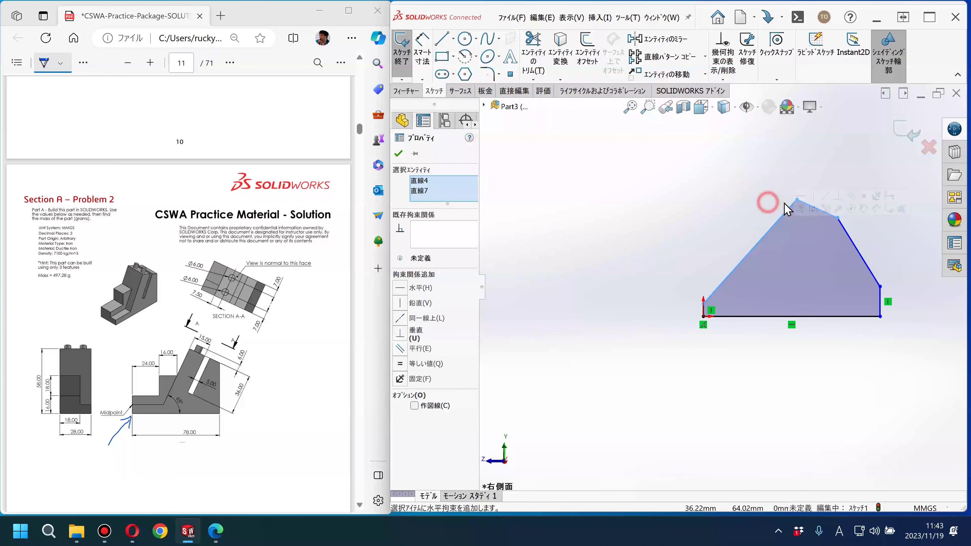
click(783, 224)
click(800, 187)
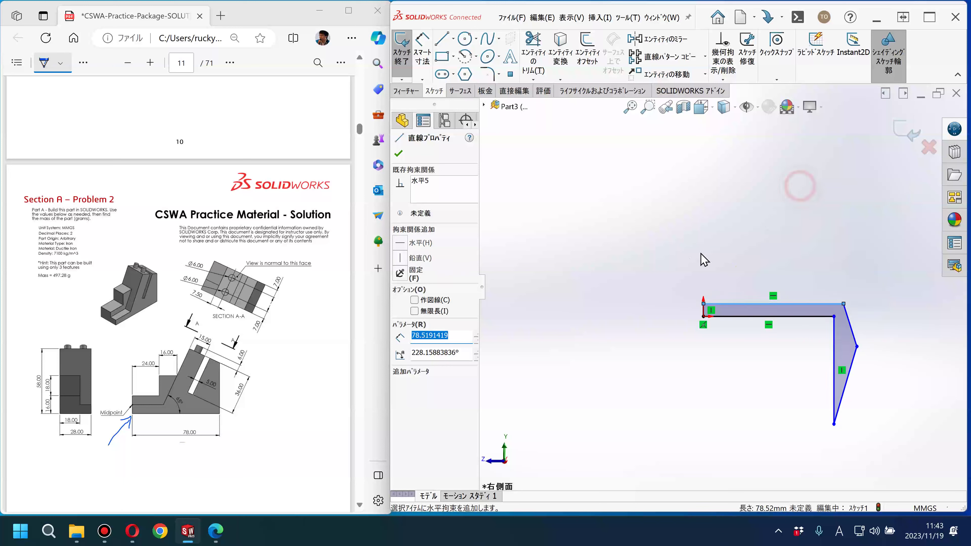
click(705, 260)
click(837, 309)
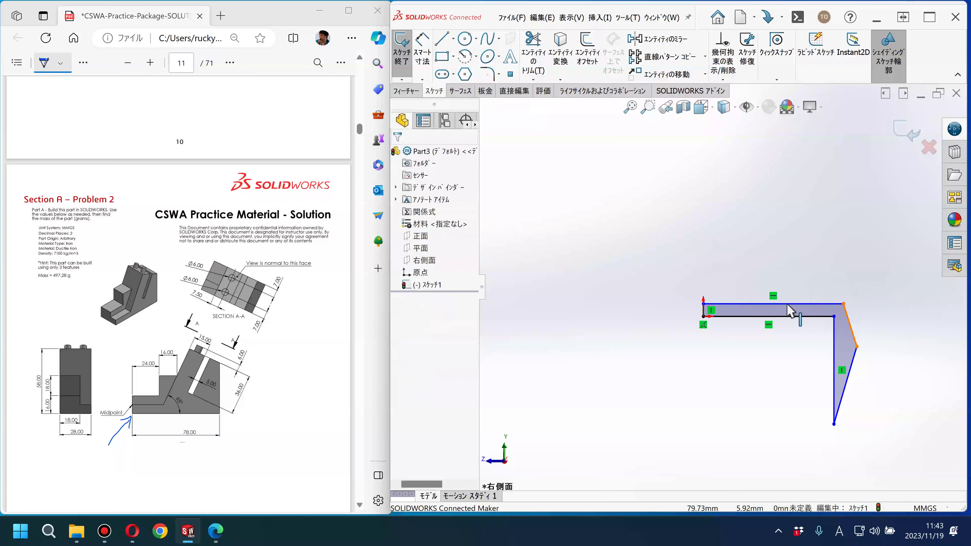
drag(856, 346, 829, 445)
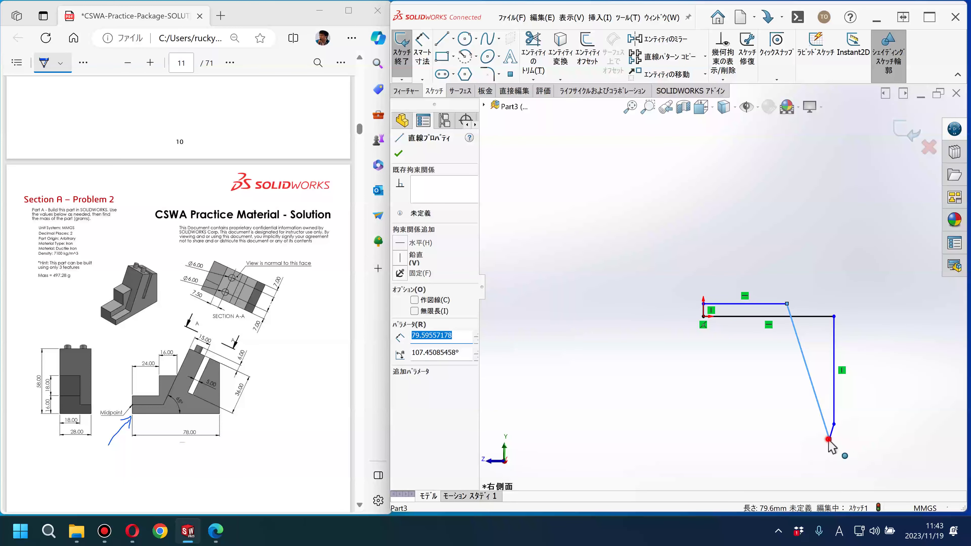
drag(786, 304, 787, 222)
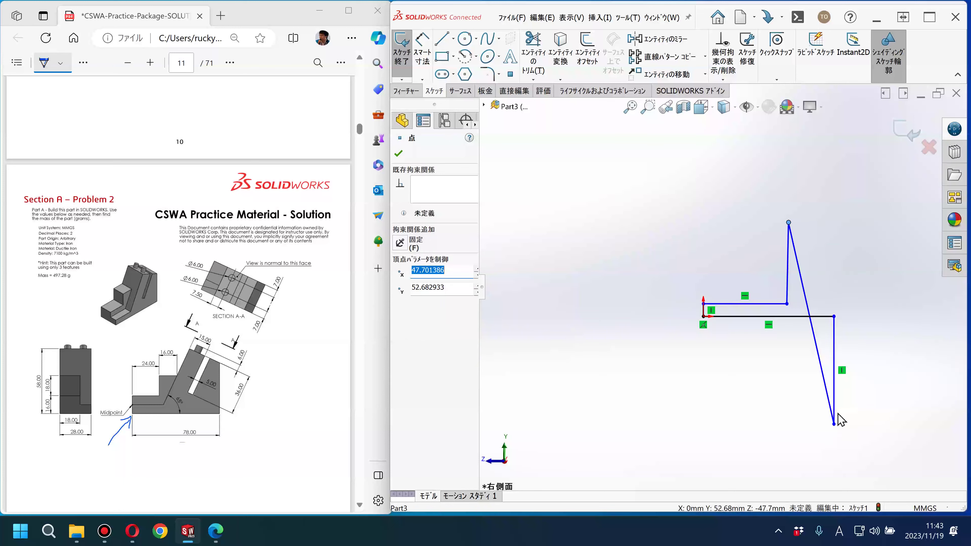
drag(834, 423, 828, 266)
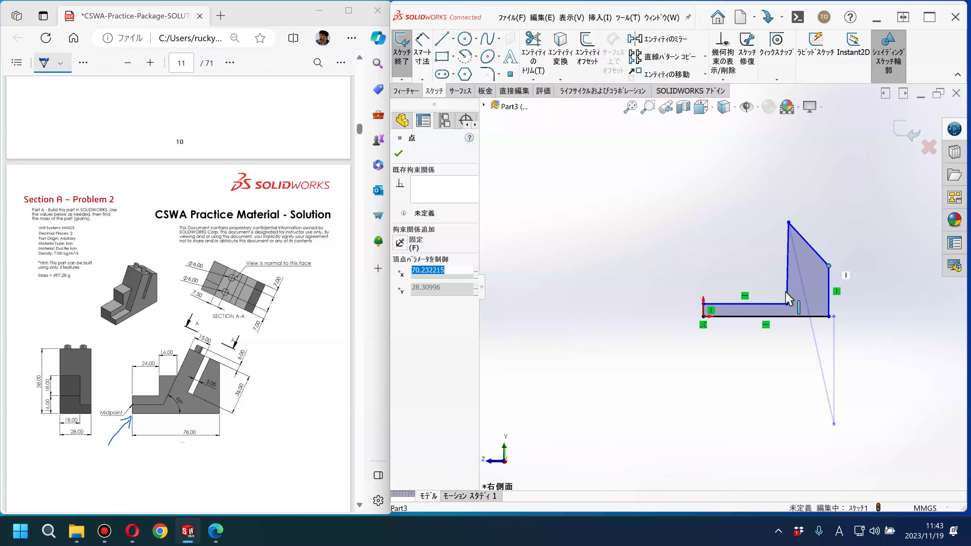
scroll(787, 300, down, 1)
key(Escape)
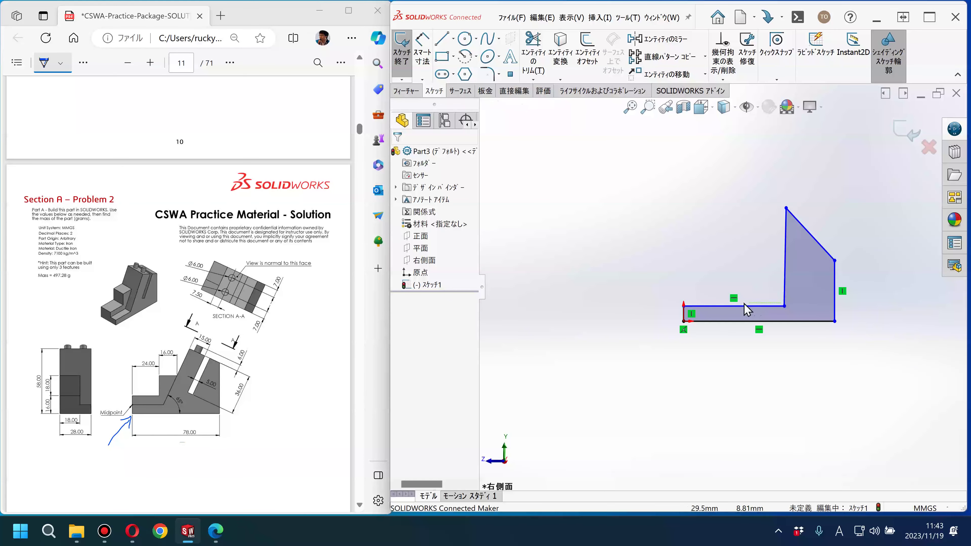
Shorten the low left ledge and raise the top-right corner into the peak.
drag(786, 312, 734, 313)
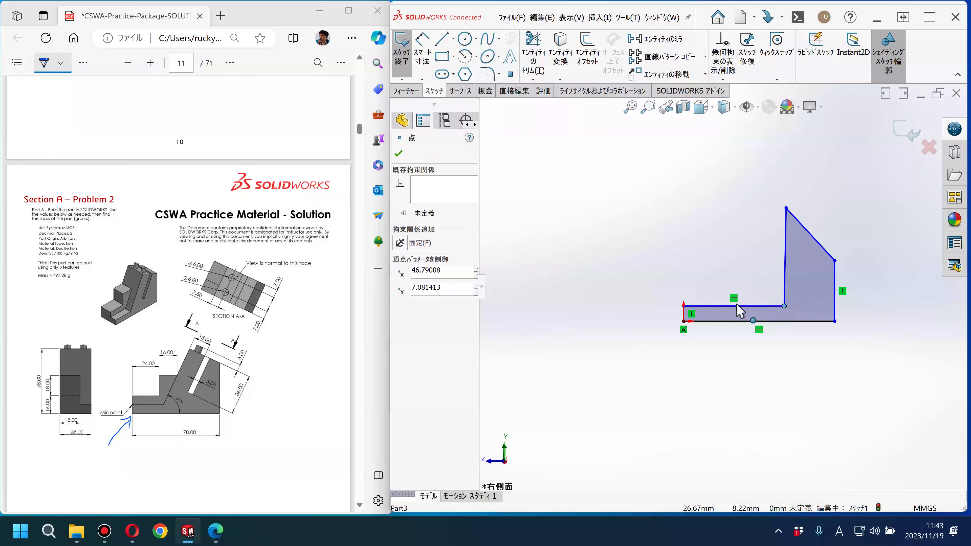
click(793, 382)
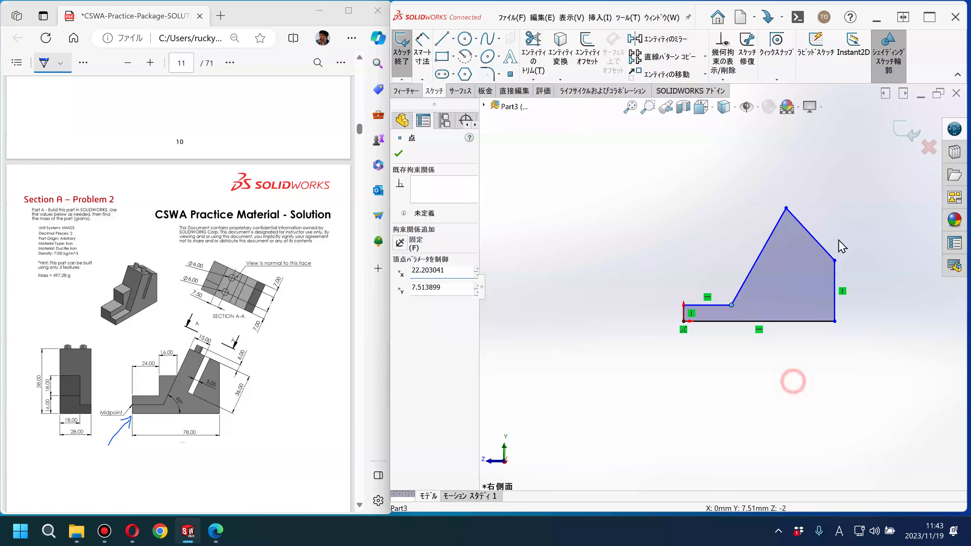
scroll(829, 241, down, 3)
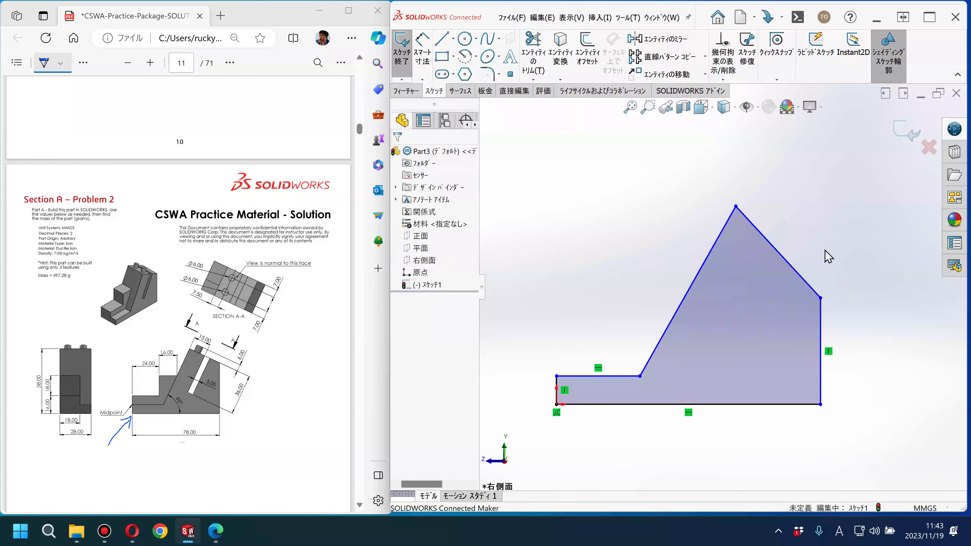
click(821, 296)
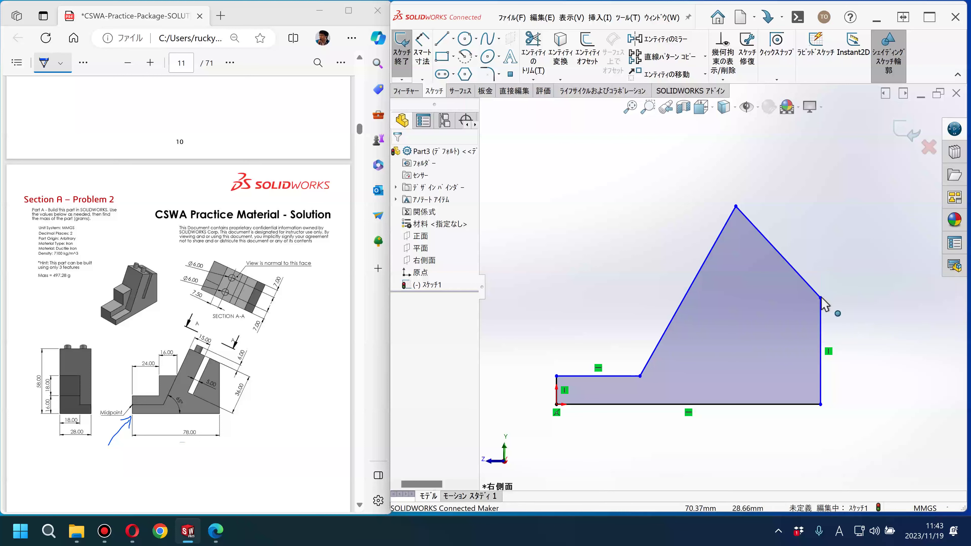
drag(820, 297, 814, 247)
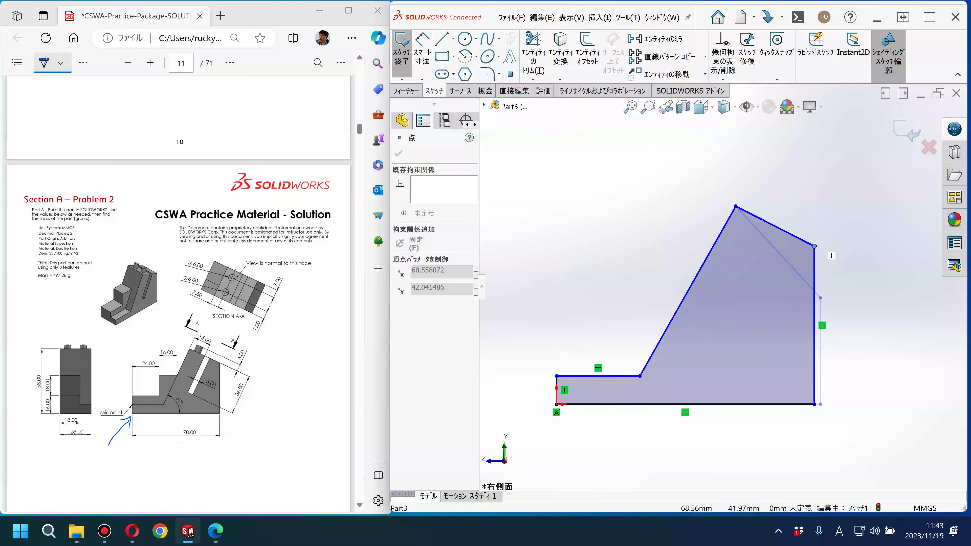
click(641, 252)
ctrl+middle_drag(622, 278, 639, 265)
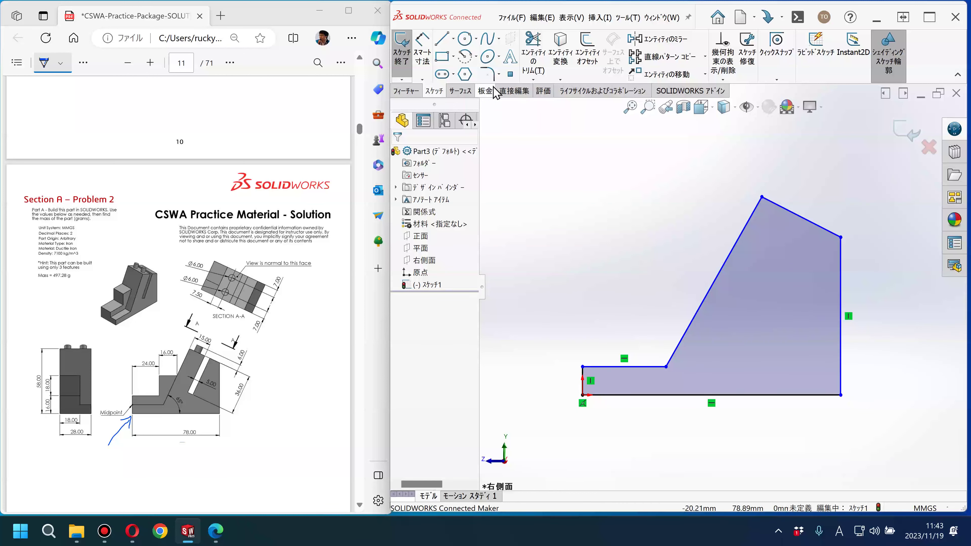
Dimension the bottom edge at 78 mm with Smart Dimension.
click(421, 50)
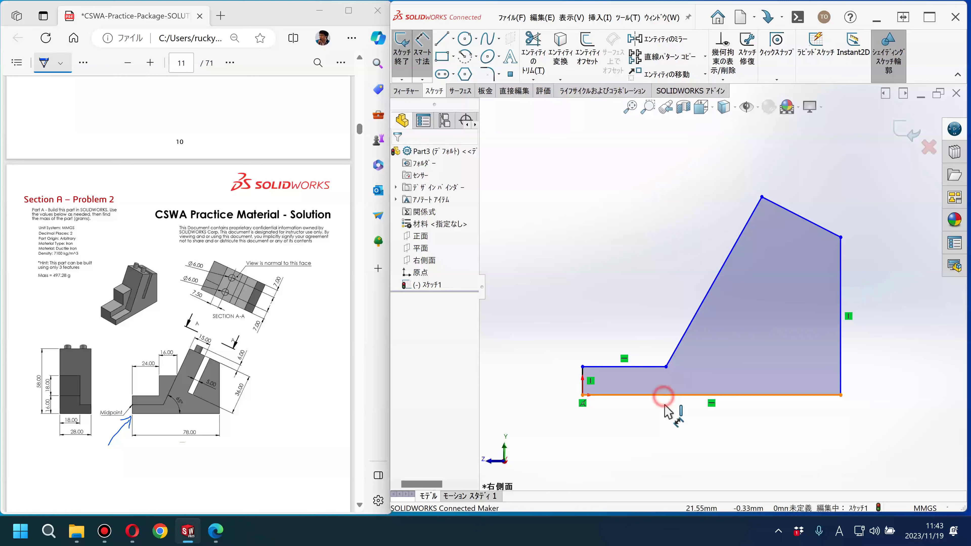
click(673, 430)
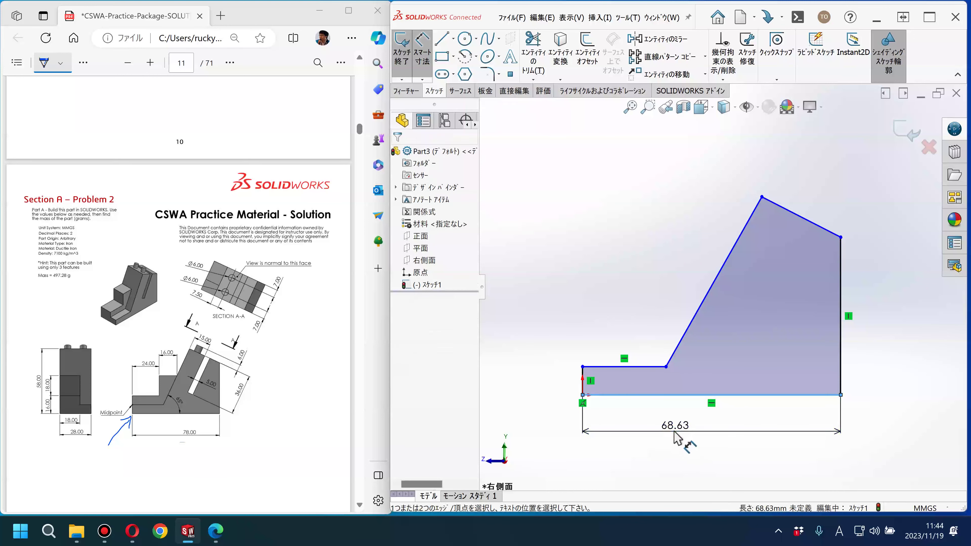
click(673, 432)
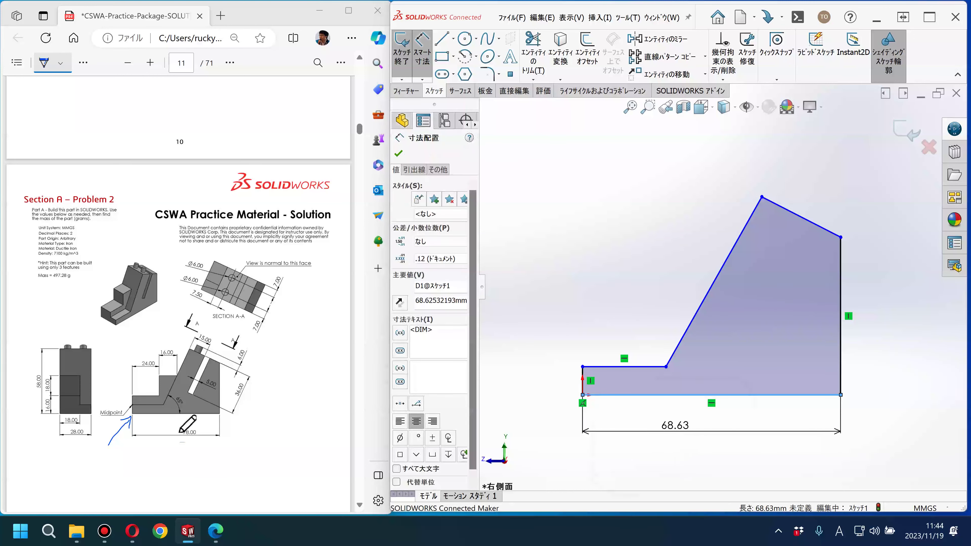
text(78)
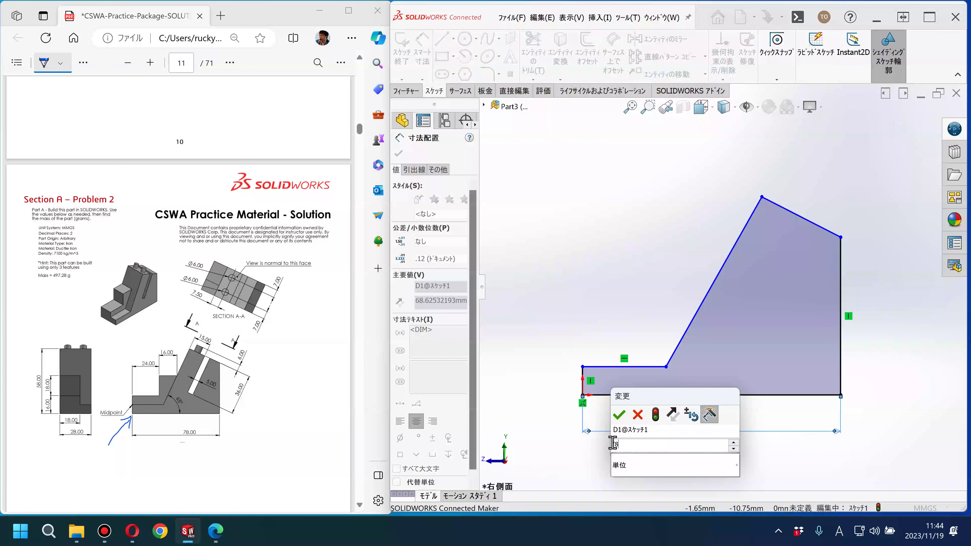
key(Return)
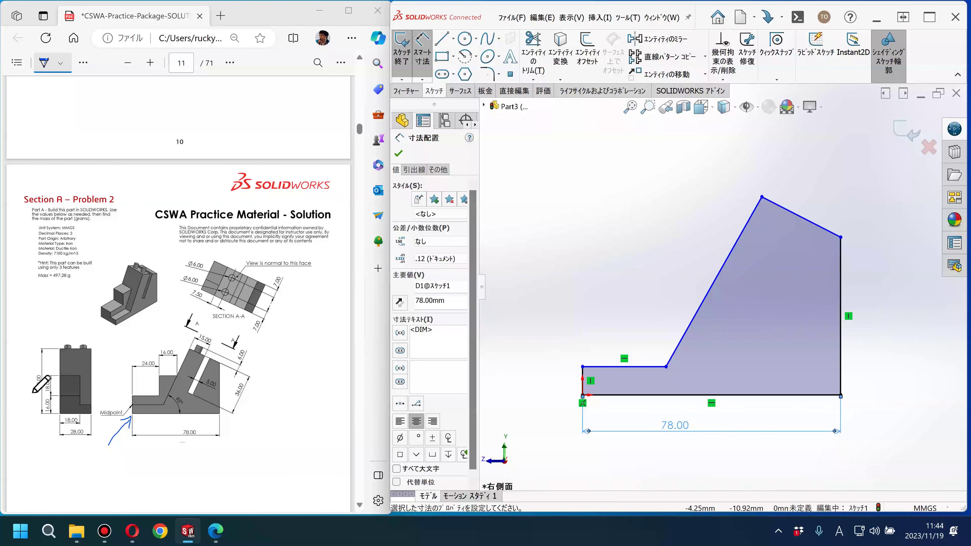
Mark the reference drawing and dimension the peak's overall height above the bottom edge as 58 mm.
drag(30, 386, 44, 381)
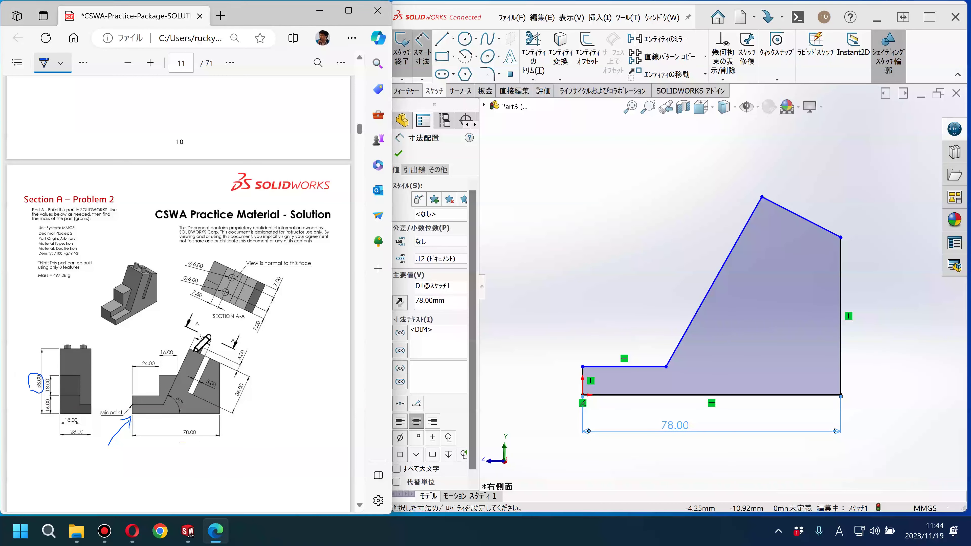
drag(192, 348, 148, 350)
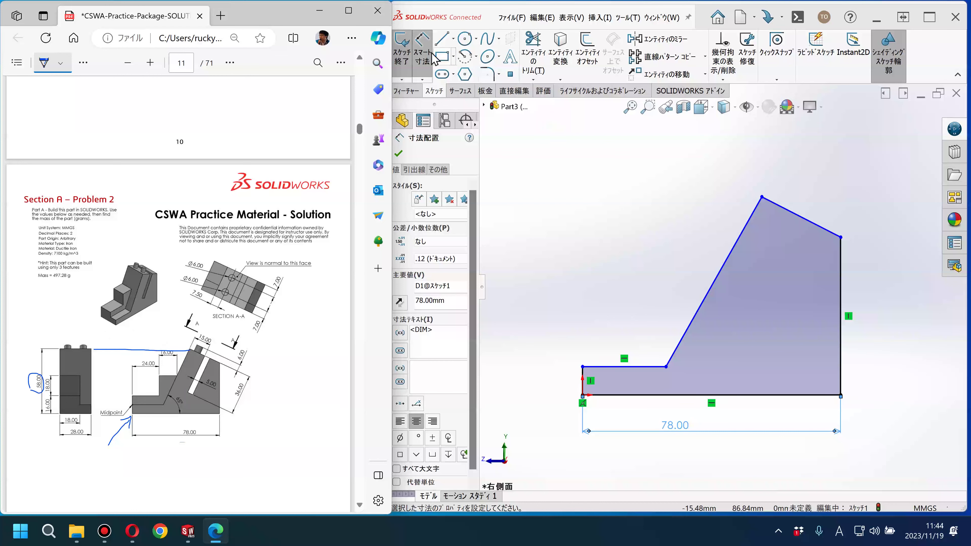
click(762, 198)
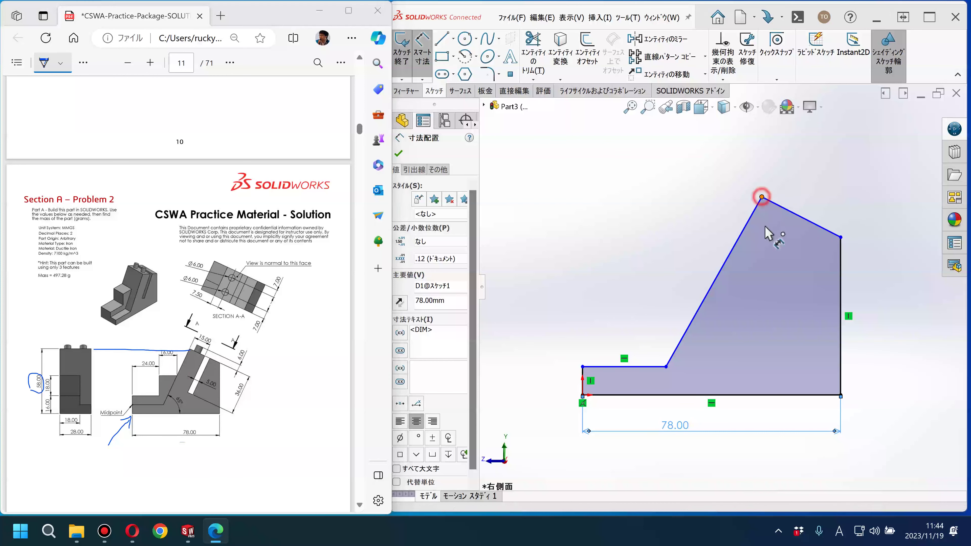
click(761, 396)
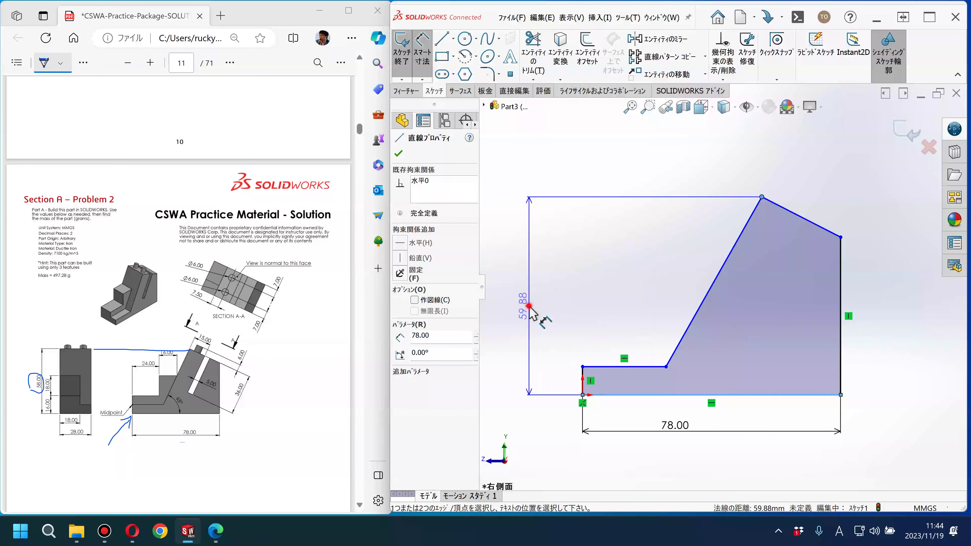
click(529, 311)
click(535, 317)
text(58)
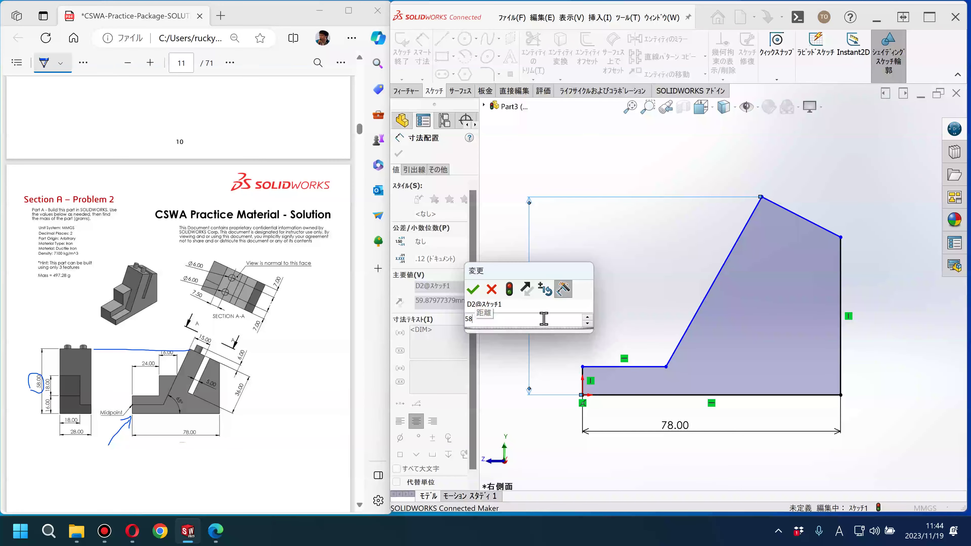
key(Return)
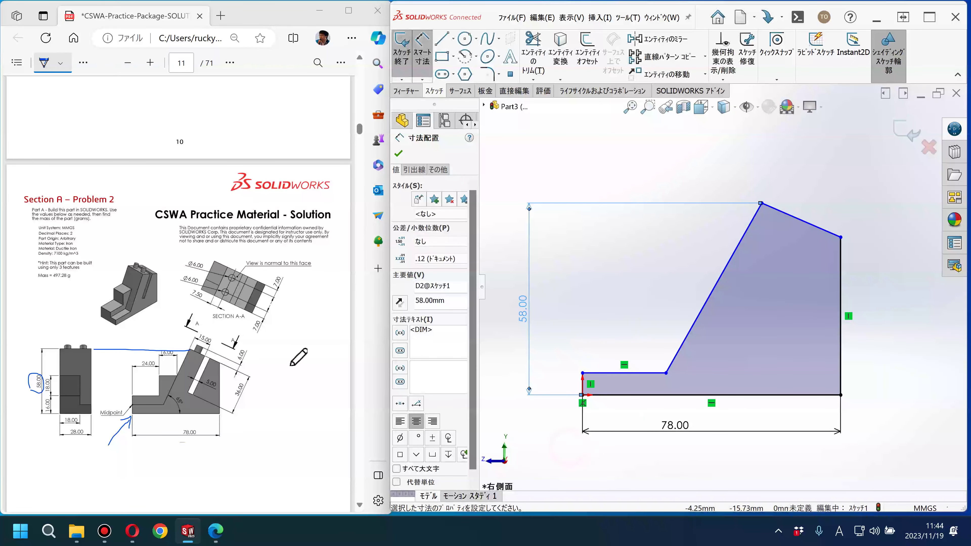
drag(189, 395, 174, 410)
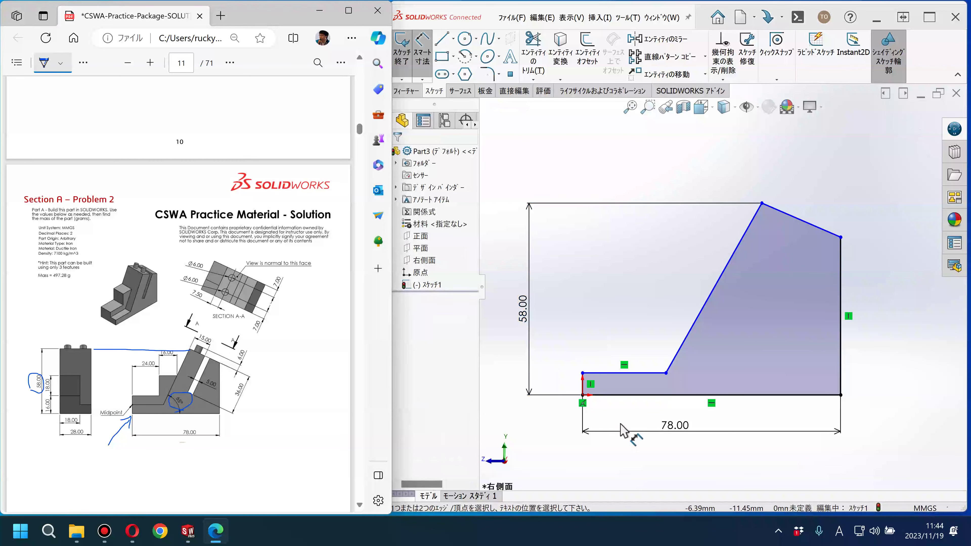
Add a 65° angle dimension between the long slope and the bottom edge.
click(683, 342)
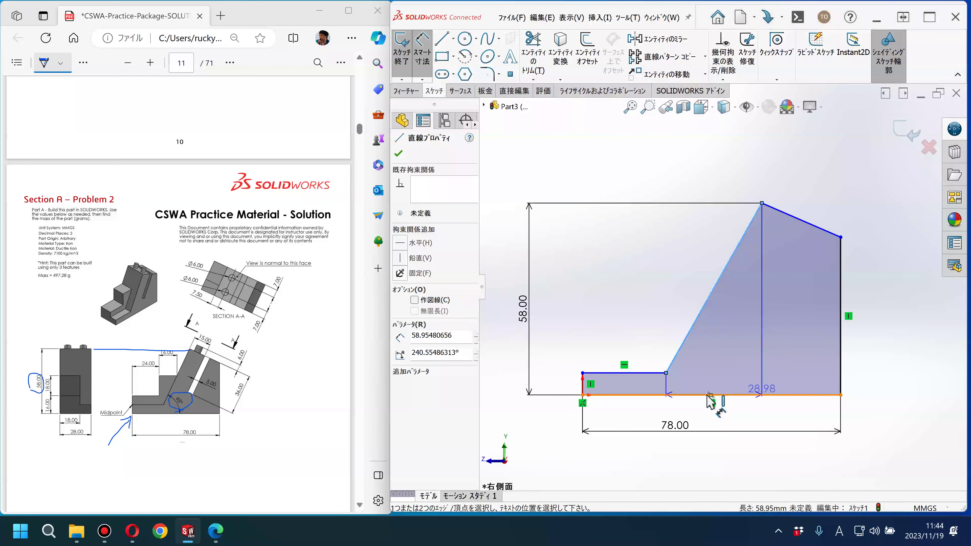
click(707, 395)
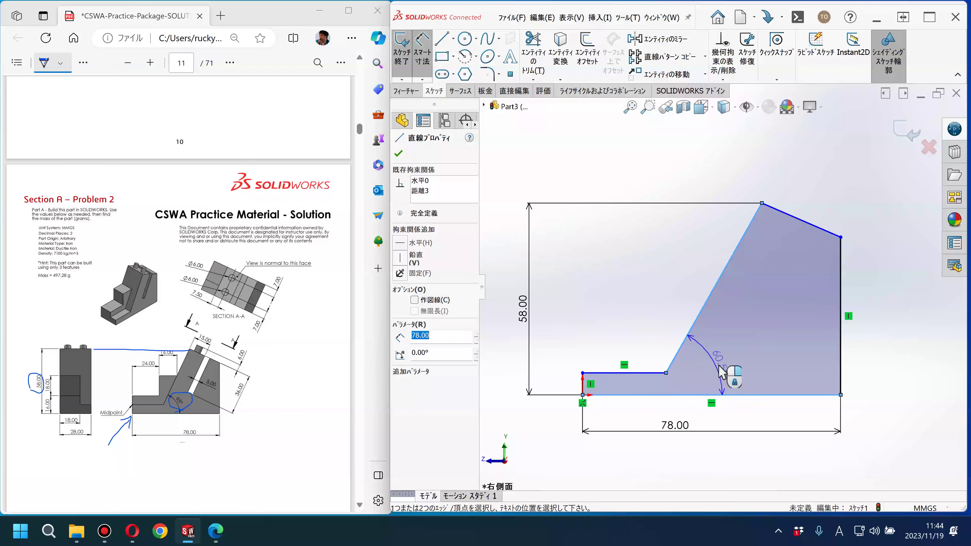
click(721, 364)
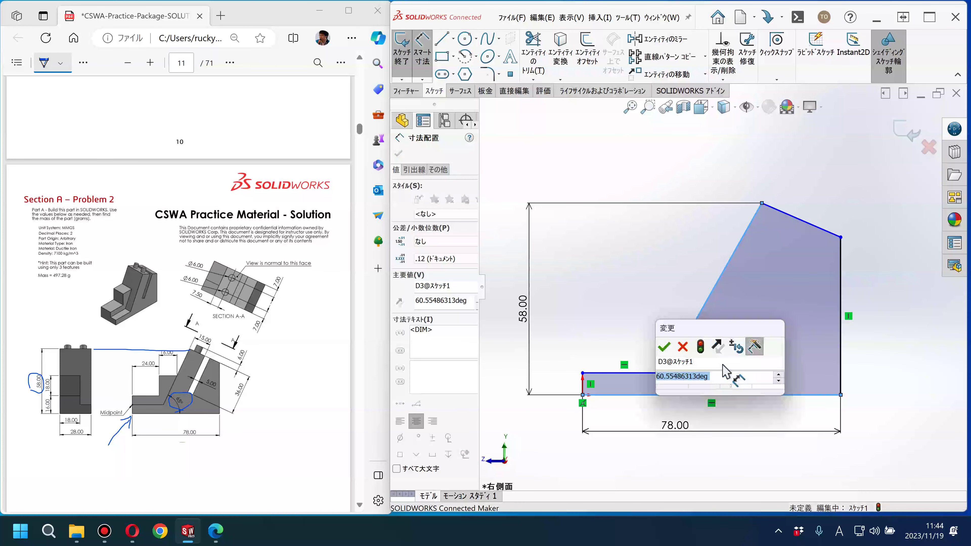
text(65)
key(Escape)
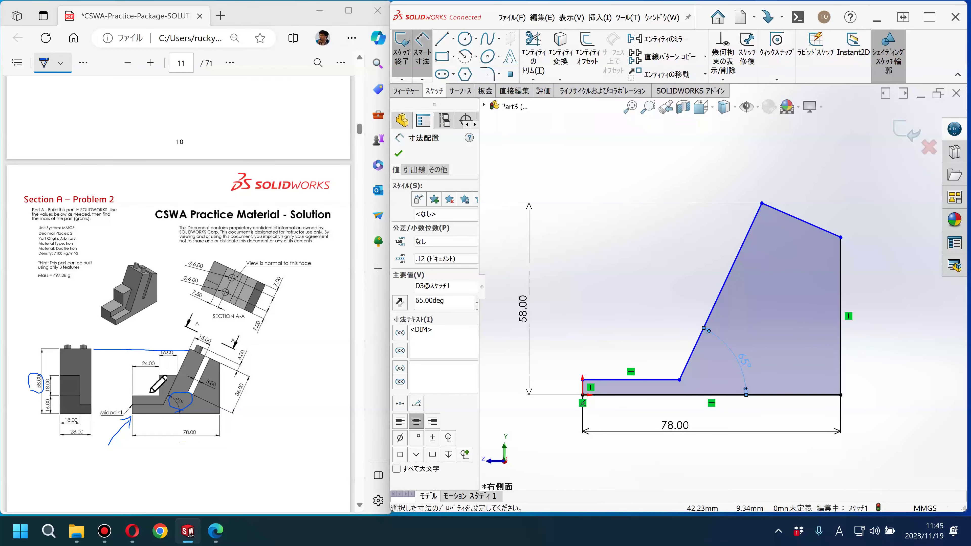
click(659, 438)
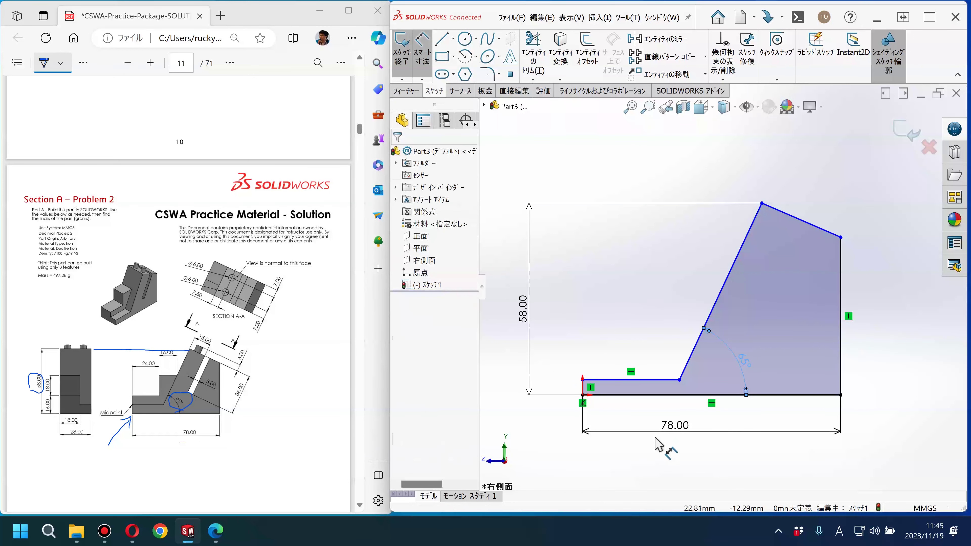
key(Escape)
click(650, 440)
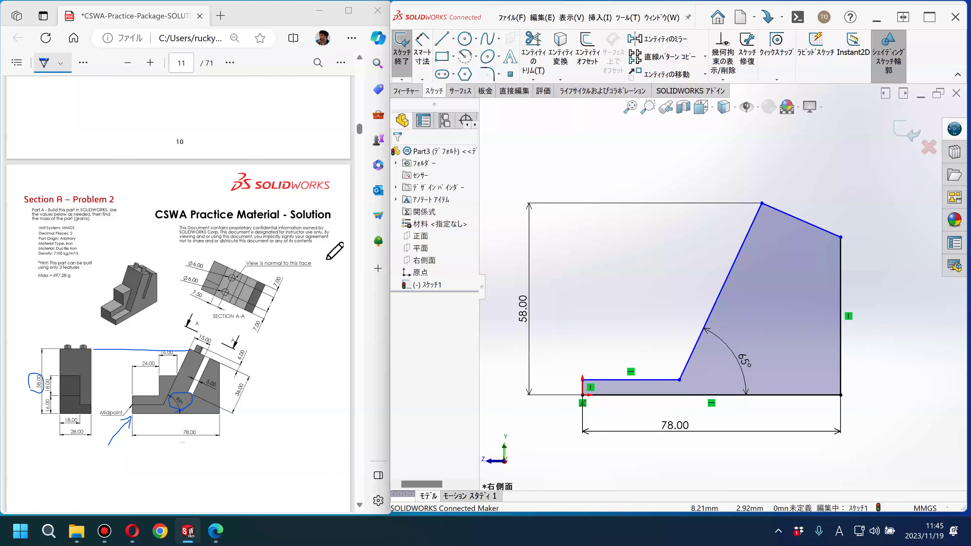
click(302, 255)
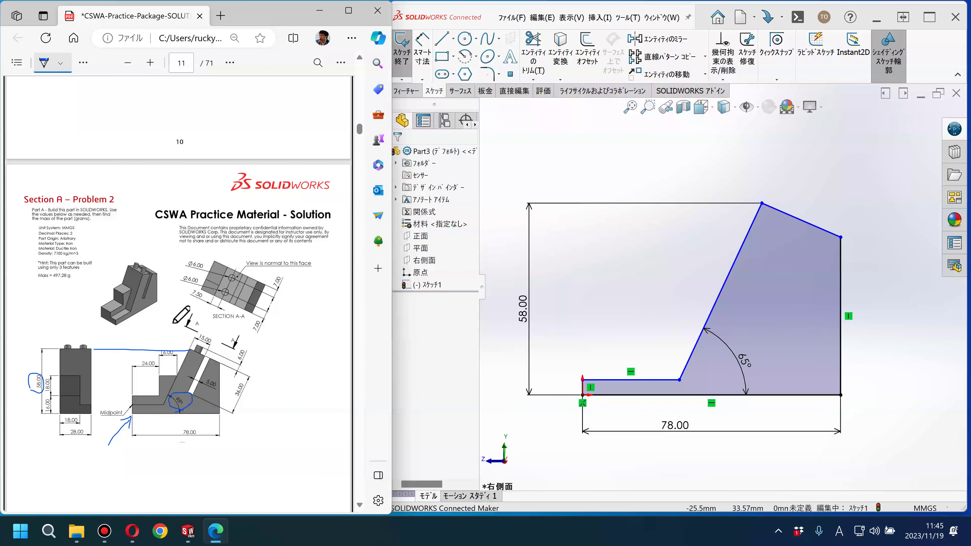
Mark the midpoint note and the step edge on the reference drawing.
drag(106, 421, 94, 415)
drag(133, 401, 161, 381)
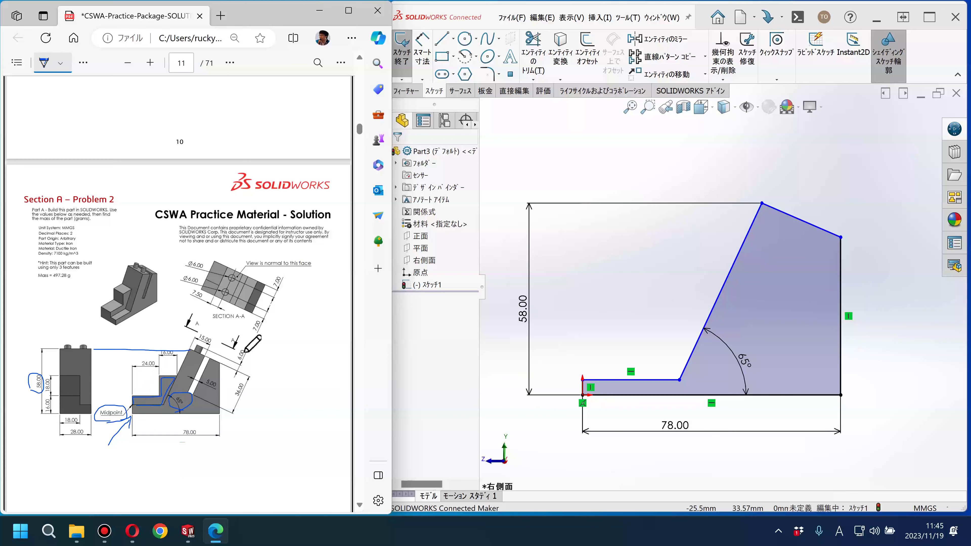
click(442, 44)
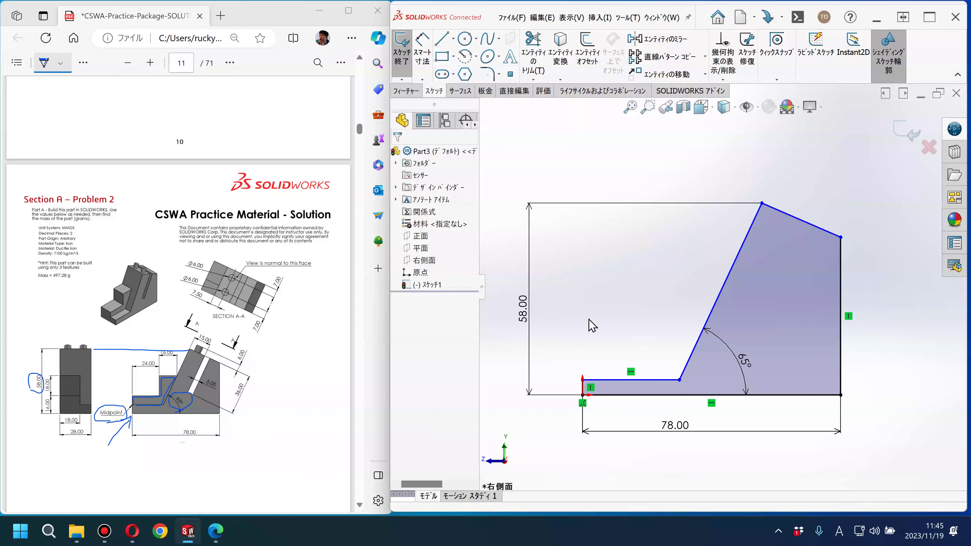
click(442, 38)
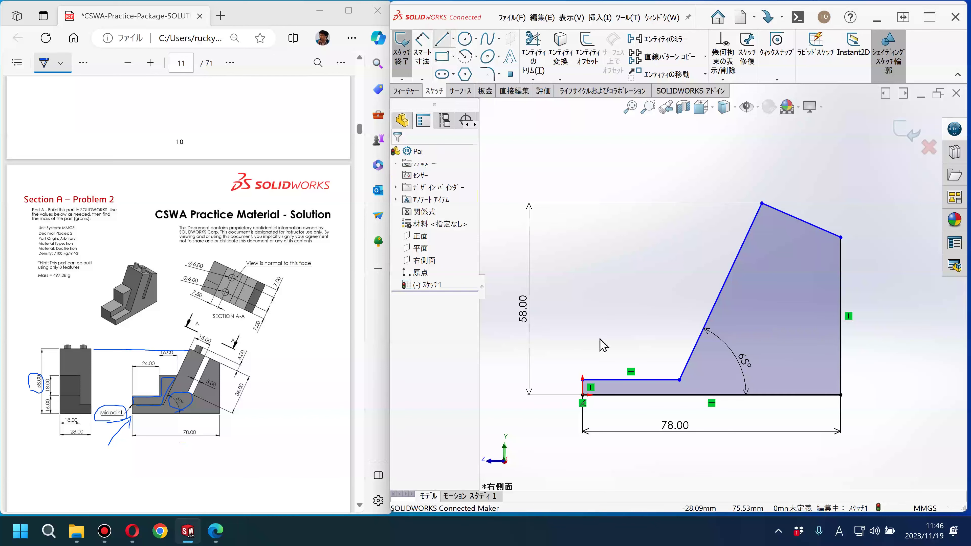
Draw the stepped line from the bottom-left corner up, across, up and across to the slope.
click(583, 379)
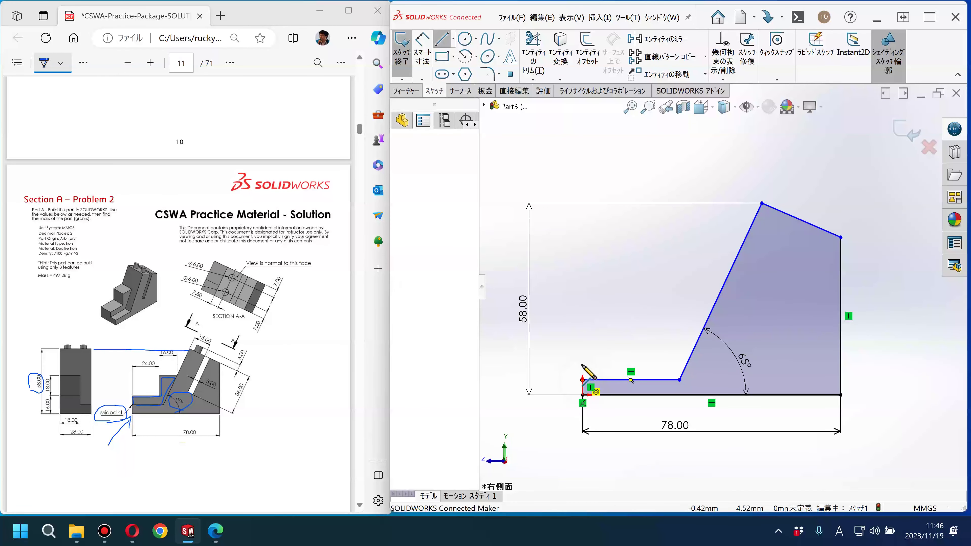
click(582, 351)
click(645, 351)
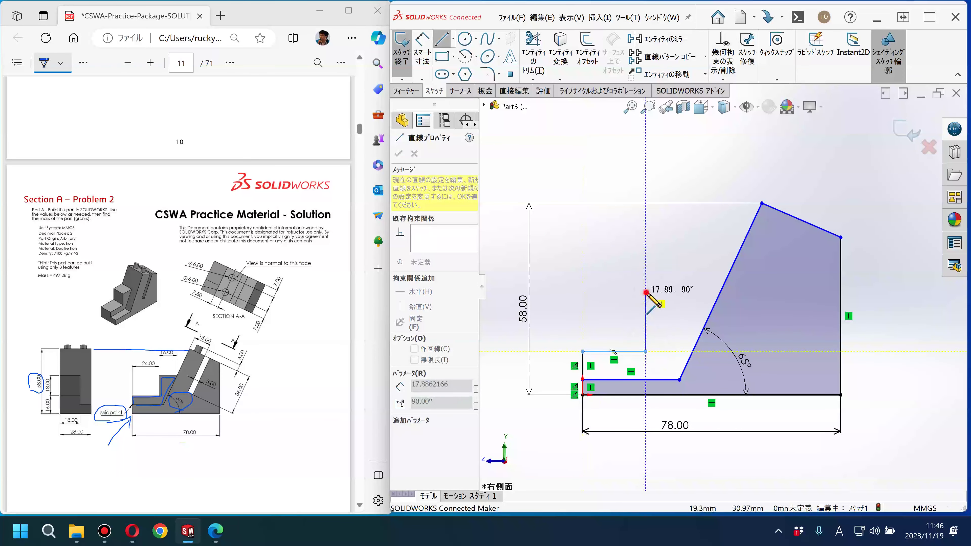
click(645, 292)
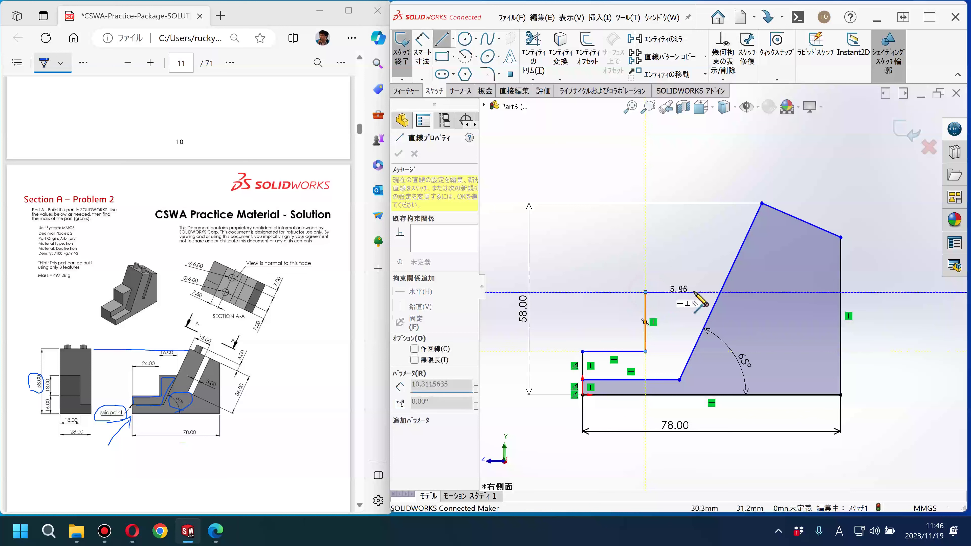
click(719, 292)
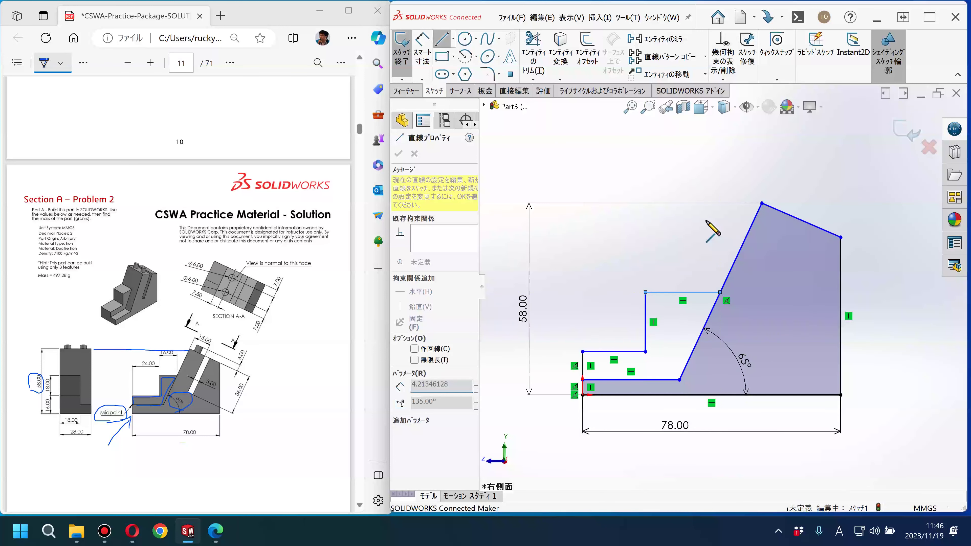
key(Escape)
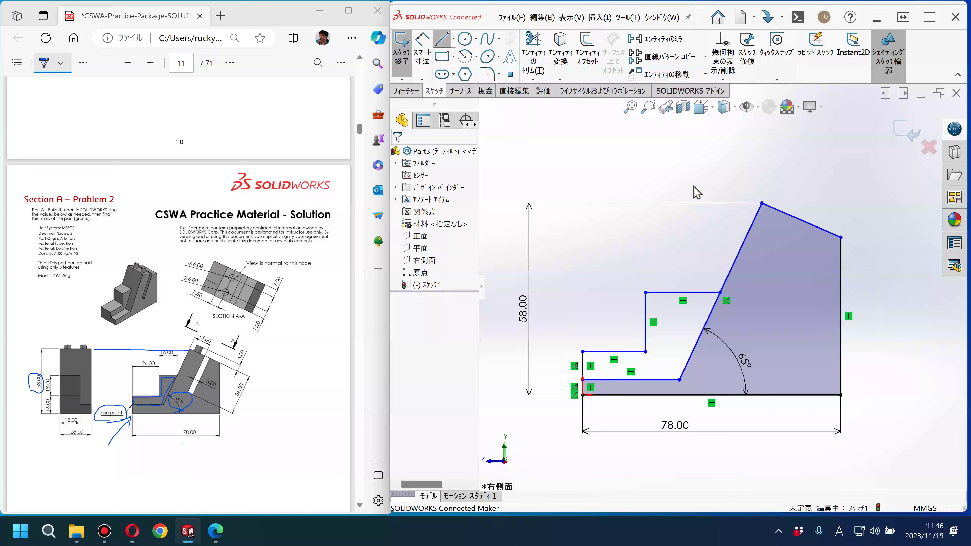
scroll(596, 368, down, 1)
scroll(592, 369, down, 3)
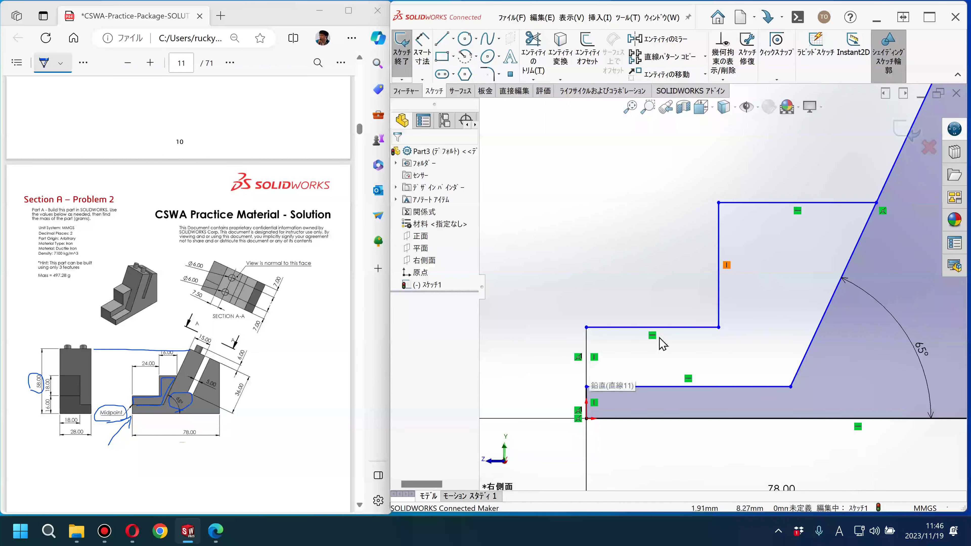
key(z)
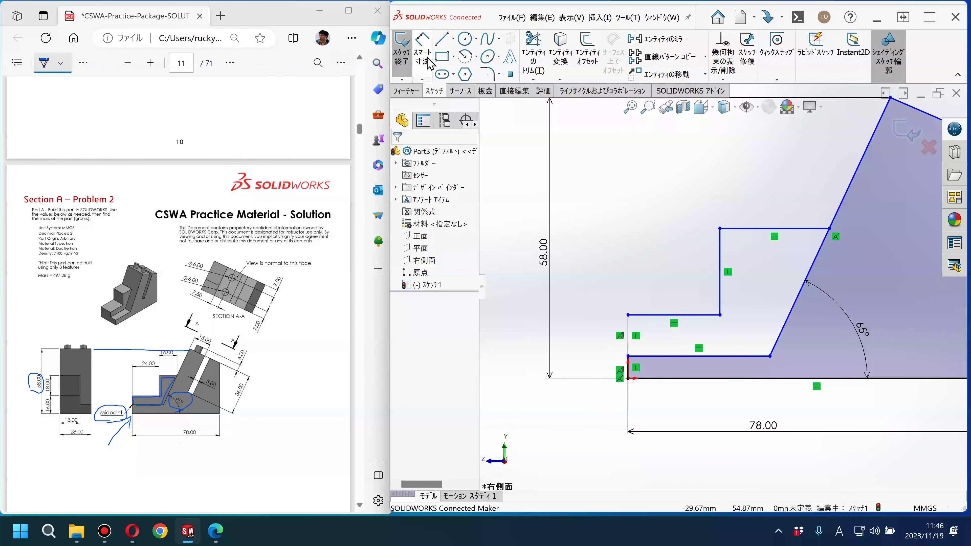
Start dimensioning the lower step's height from the bottom edge.
click(423, 52)
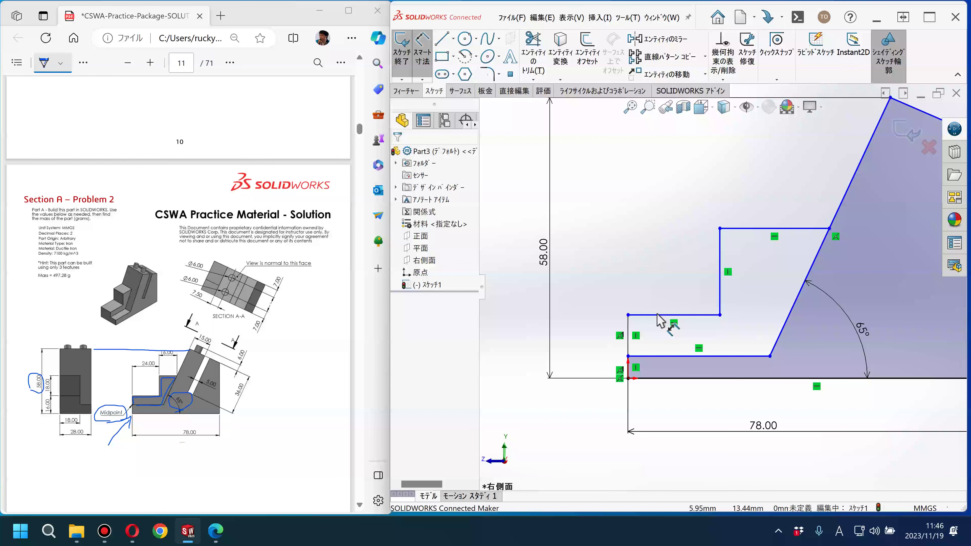
click(653, 379)
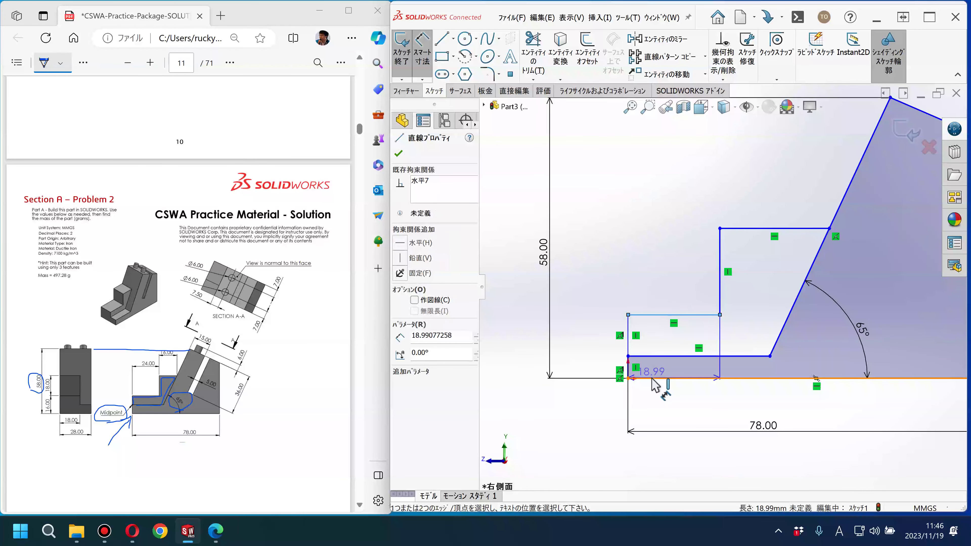
click(652, 378)
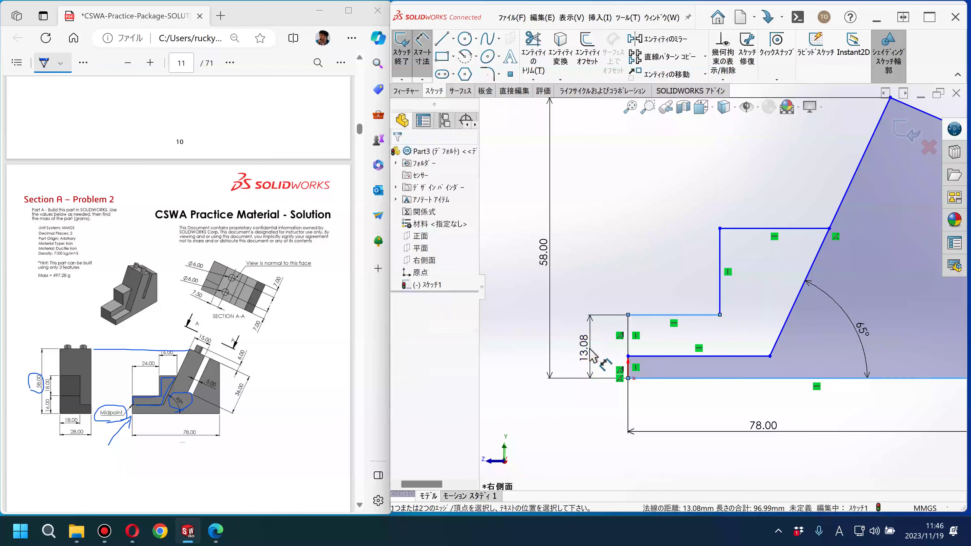
Set the lower step height to 16 mm and the middle ledge width to 24 mm.
click(590, 354)
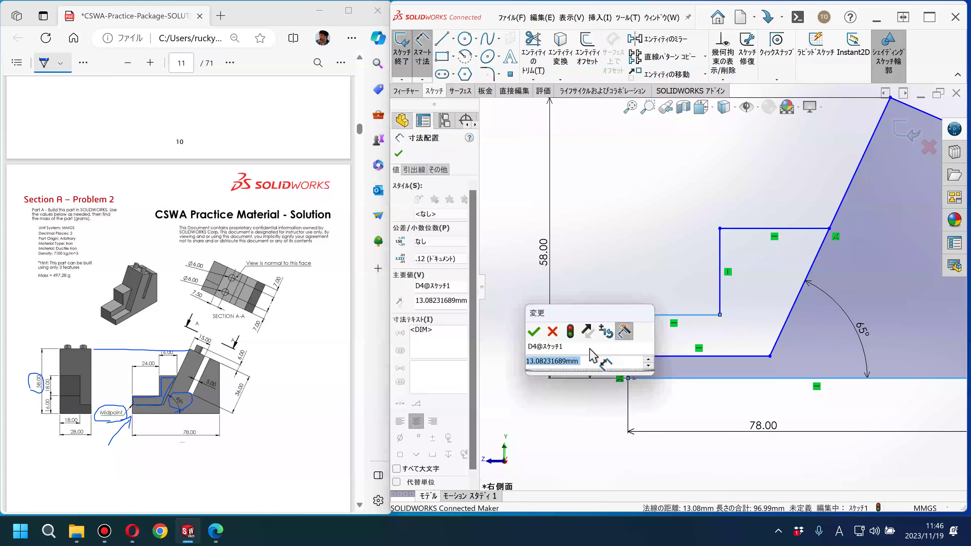
text(16)
key(Return)
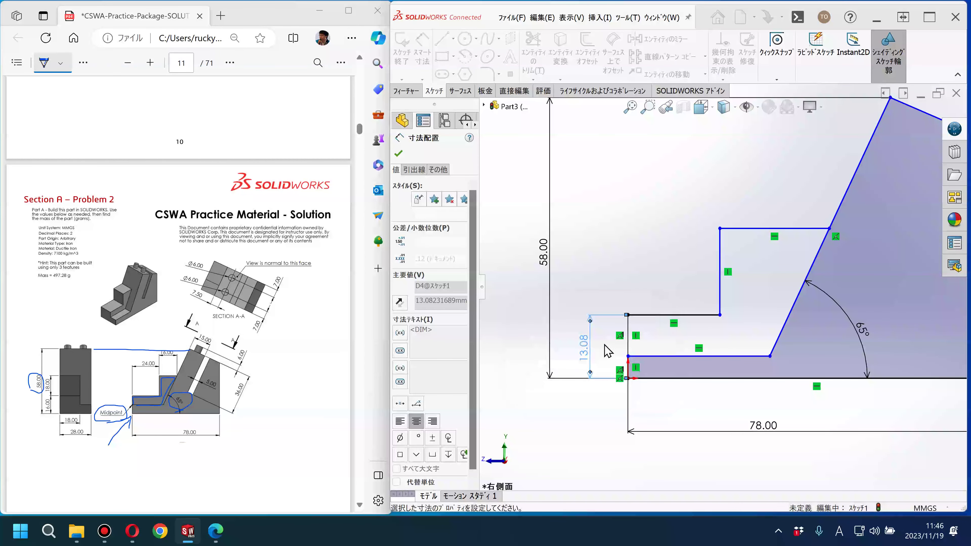
click(634, 264)
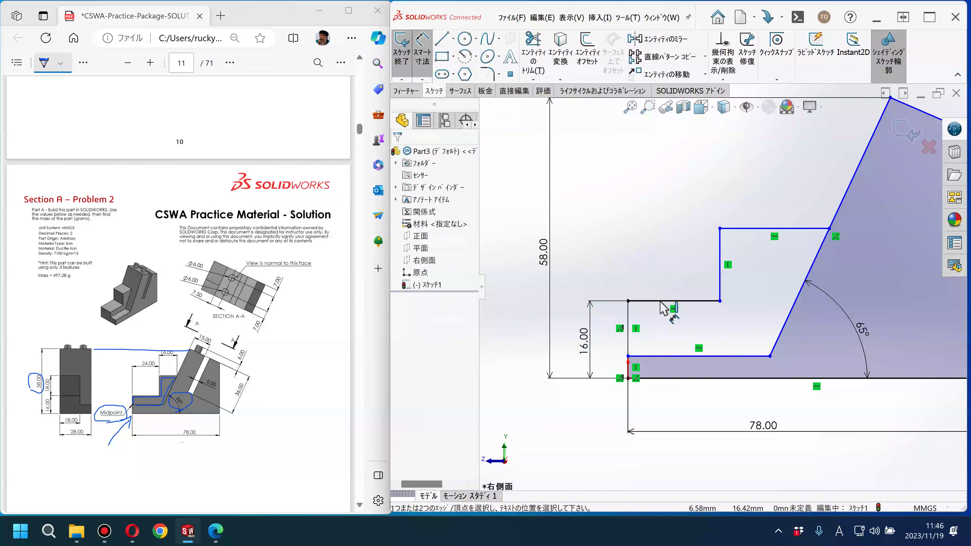
click(664, 301)
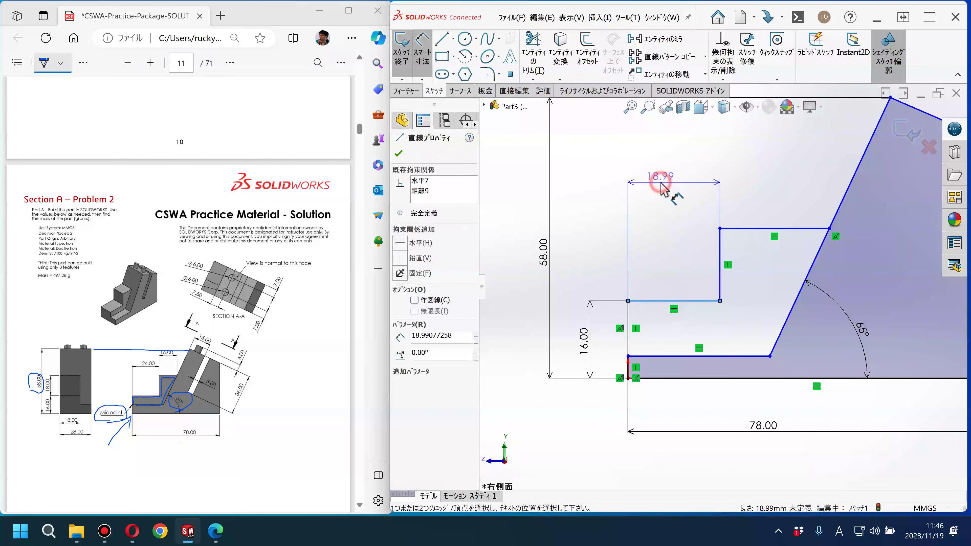
click(663, 188)
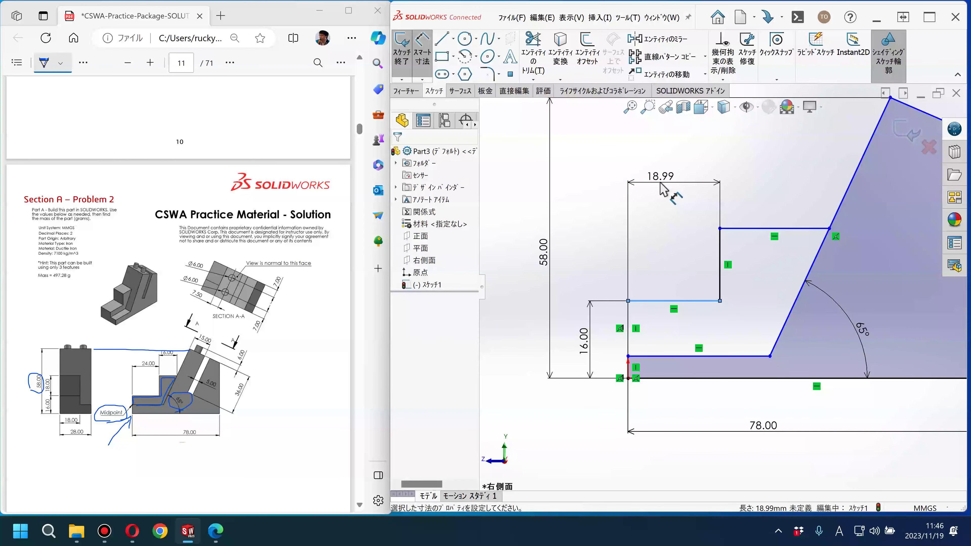
text(24)
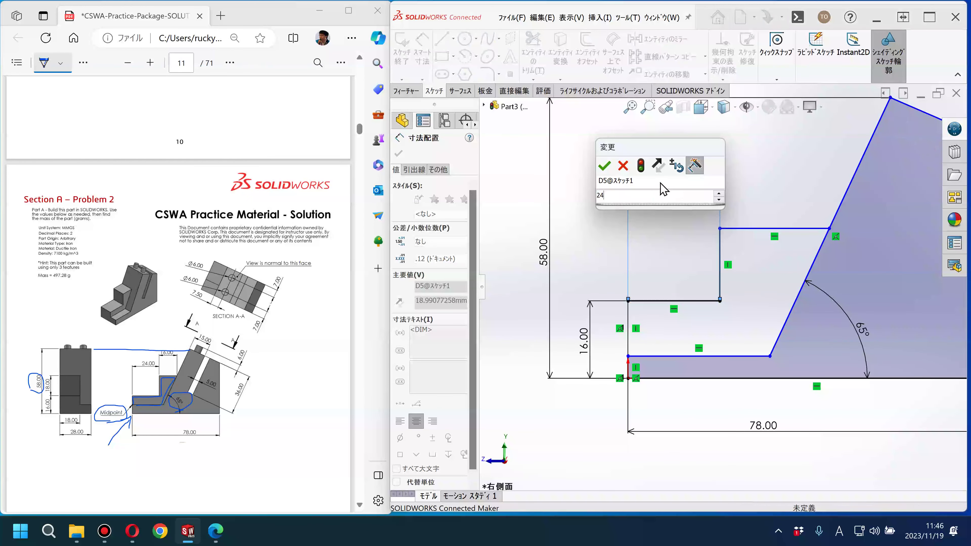
key(Return)
key(Escape)
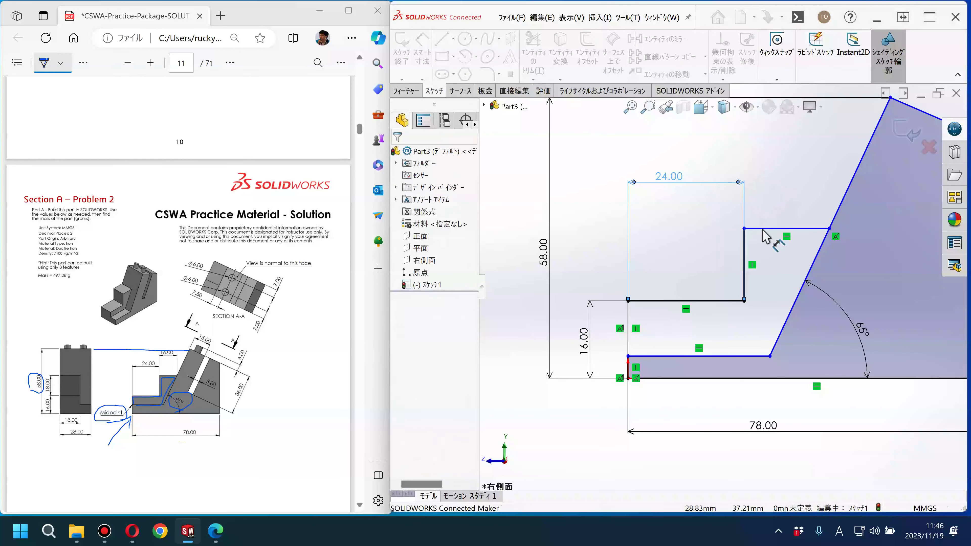
Dimension the top ledge width, changing it from 17.61 to 16 mm.
click(779, 228)
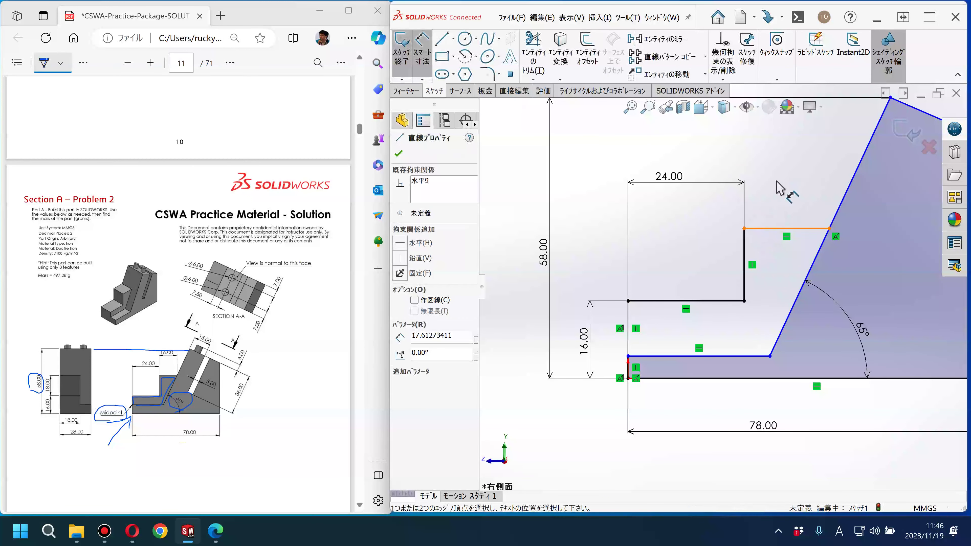
click(775, 187)
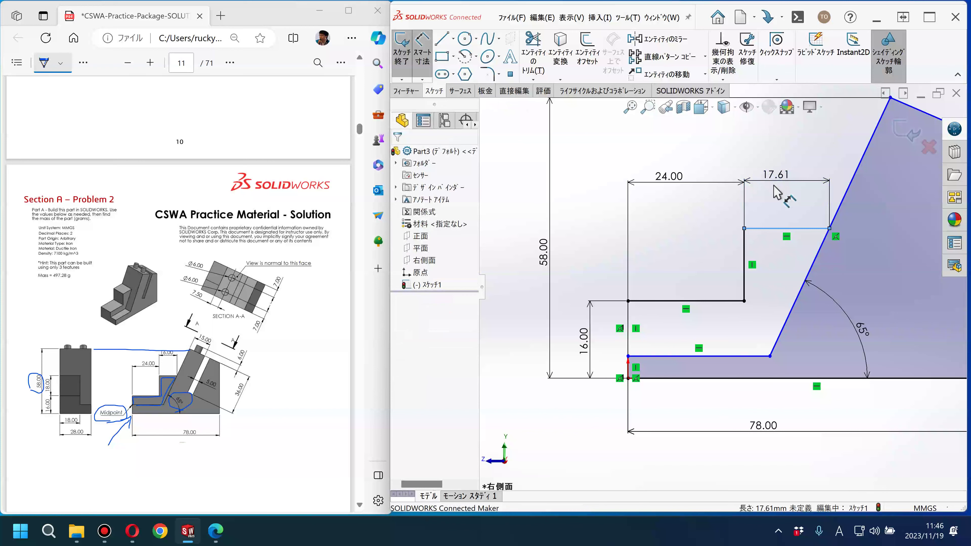
click(776, 191)
text(16)
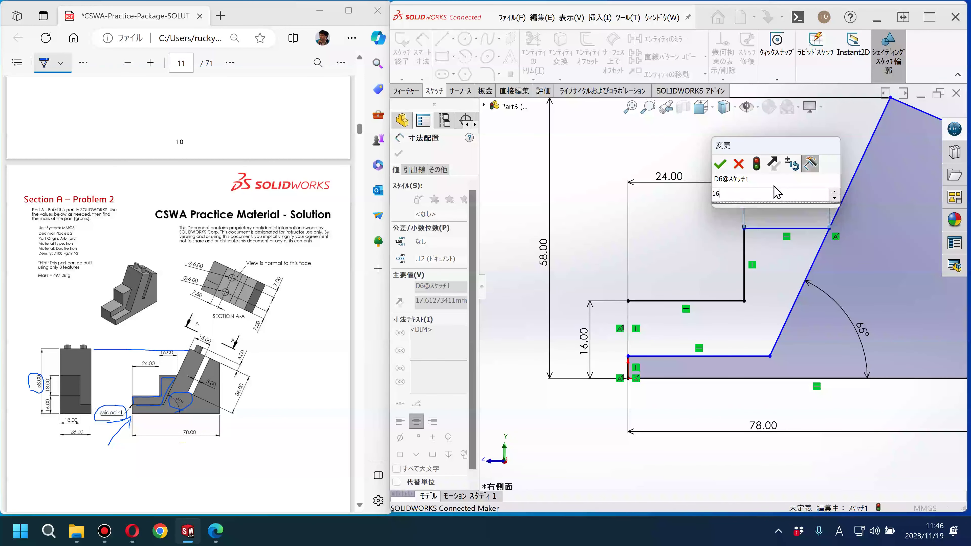
key(Escape)
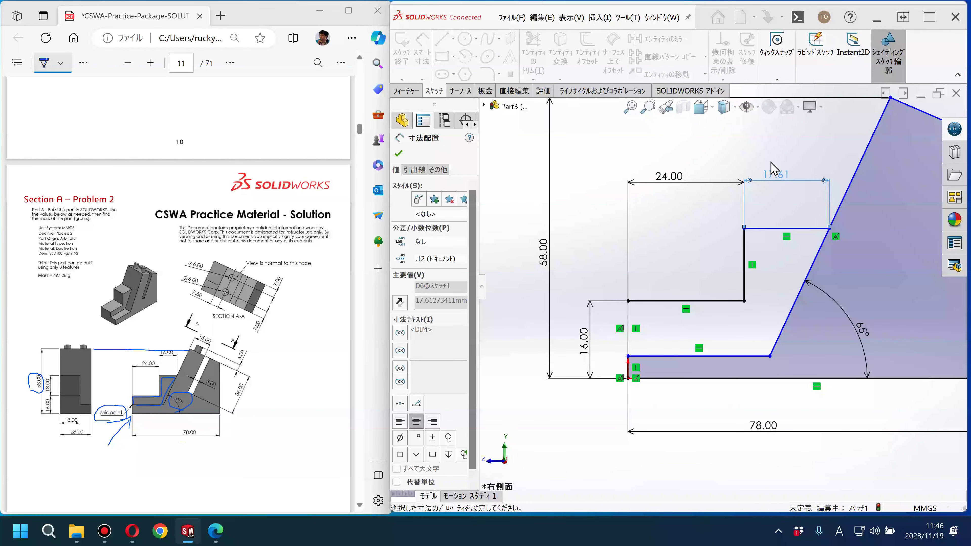
key(Return)
key(Escape)
Dimension the upper step's vertical rise at 18 mm, changed from 14.97.
scroll(734, 258, up, 1)
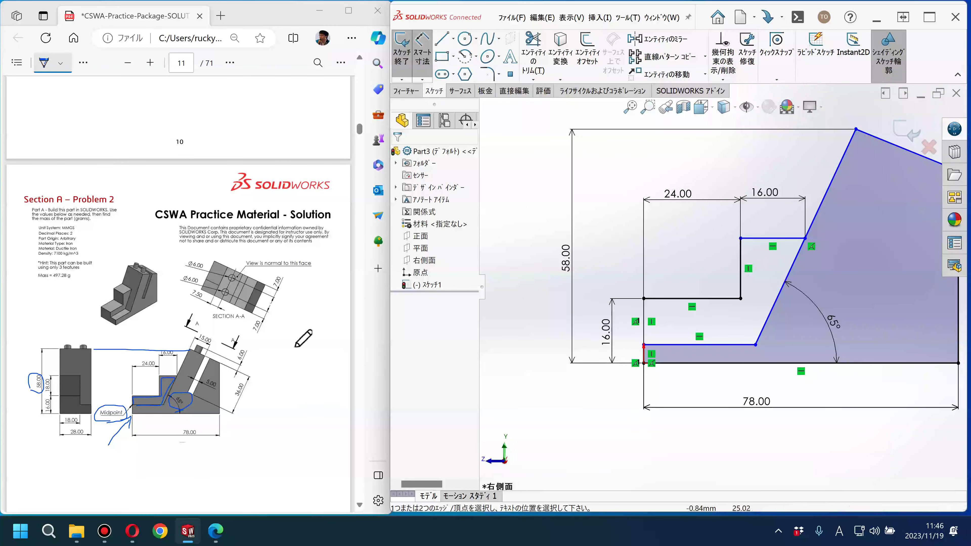
mouse_move(48, 391)
mouse_down()
mouse_move(52, 377)
mouse_move(131, 395)
mouse_move(79, 378)
mouse_up()
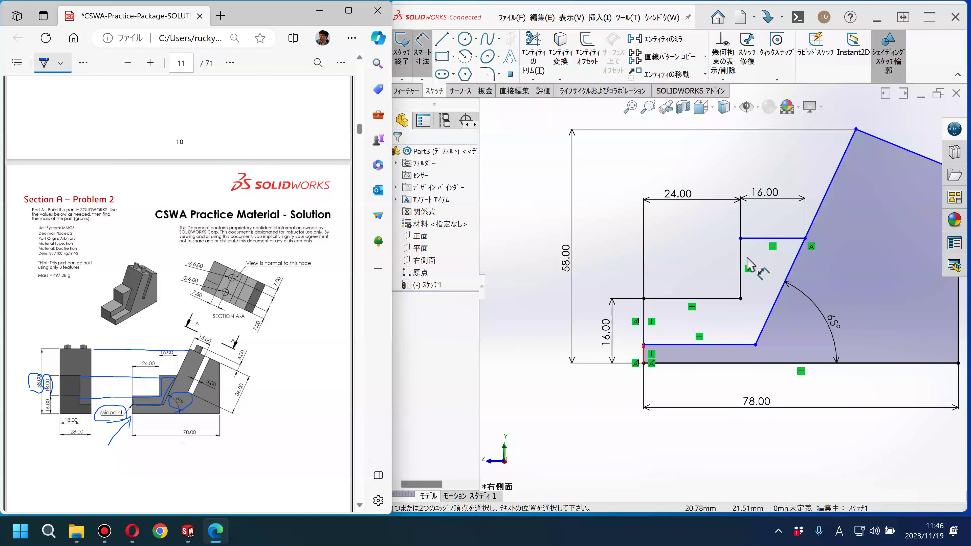
click(741, 266)
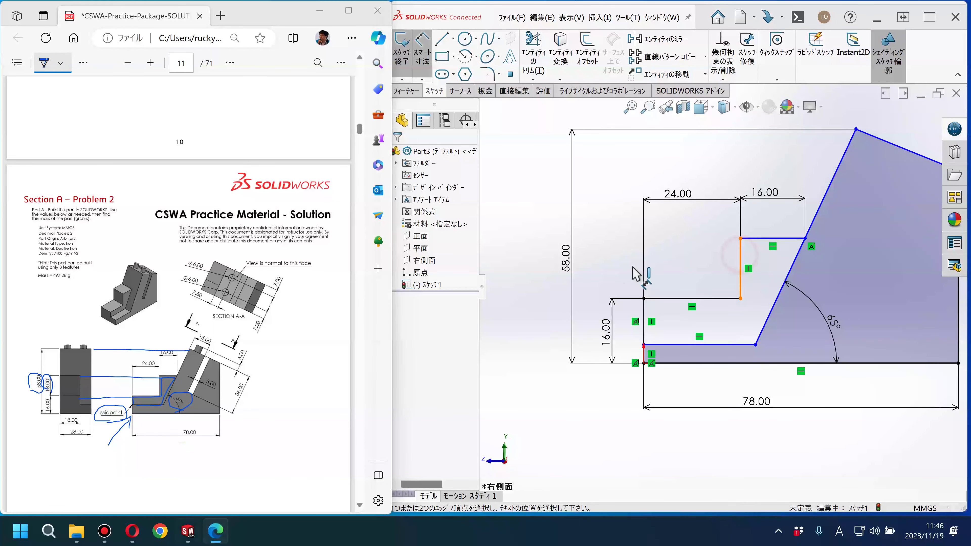
click(616, 272)
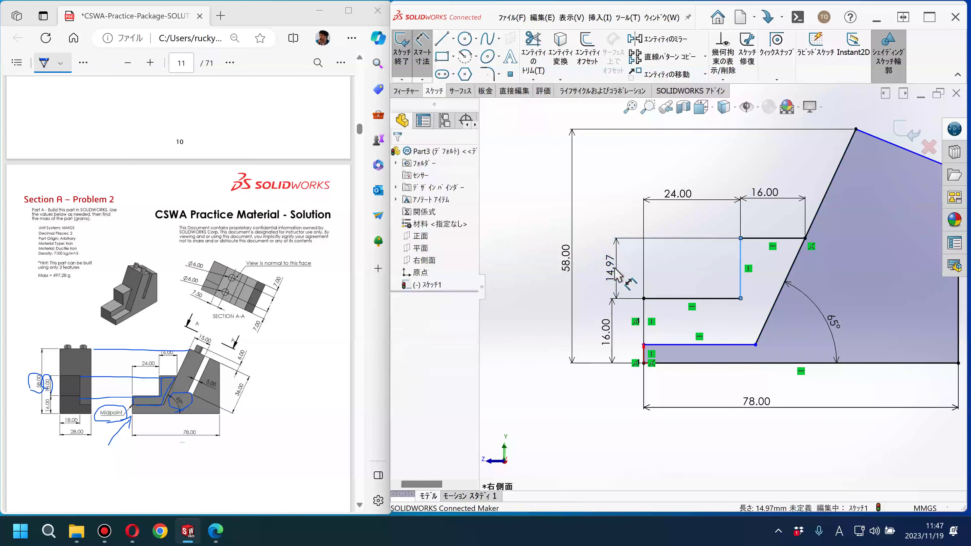
double_click(611, 267)
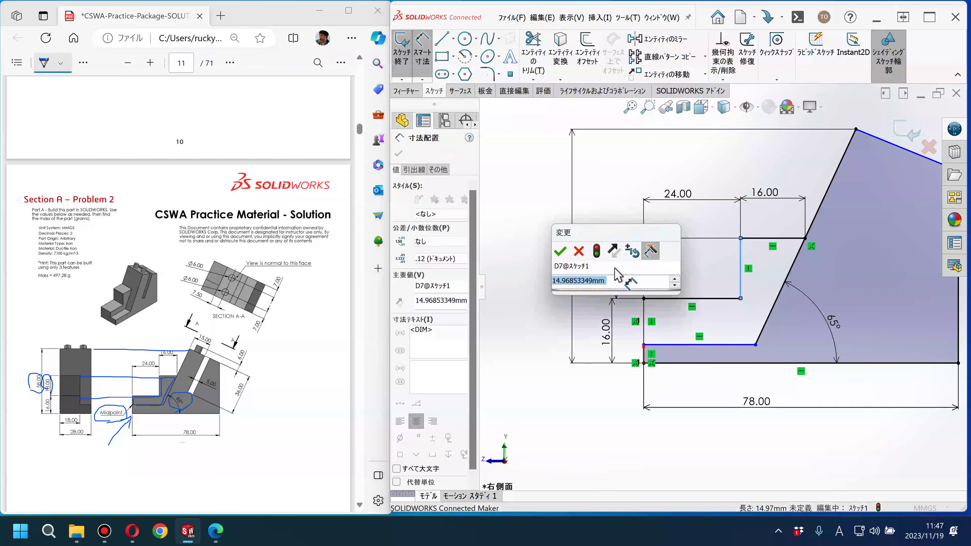
text(18)
key(Return)
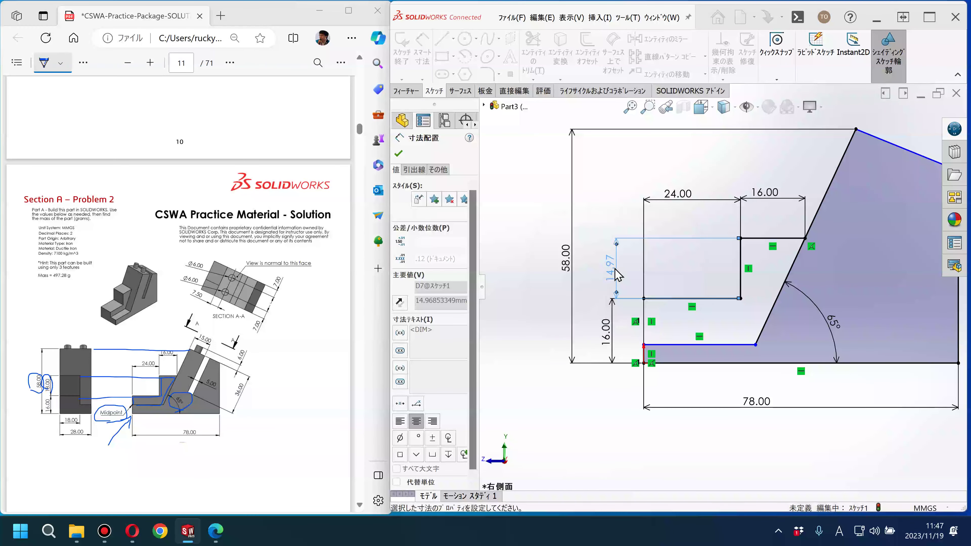
click(593, 258)
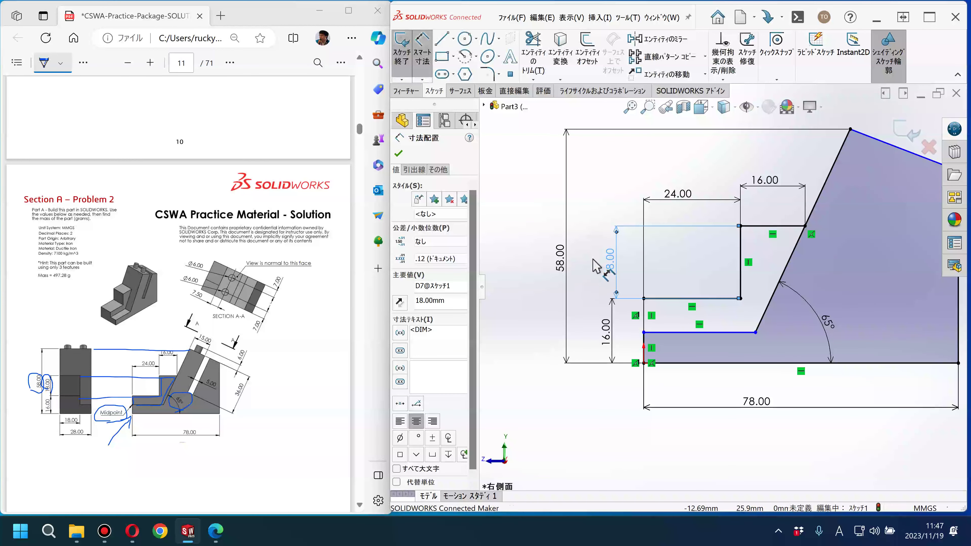
Stop dimensioning and drag the lower left step line upward to reshape the profile.
key(f)
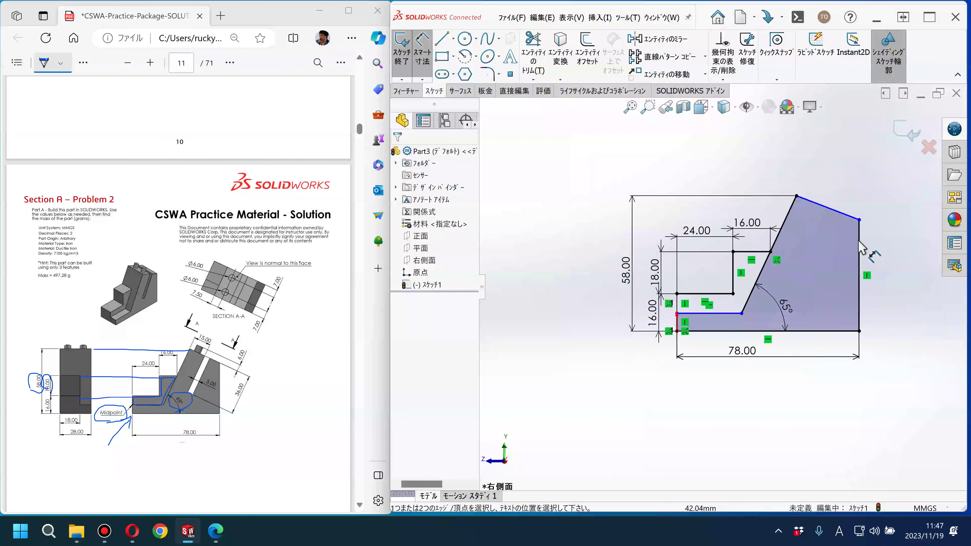
scroll(642, 321, down, 3)
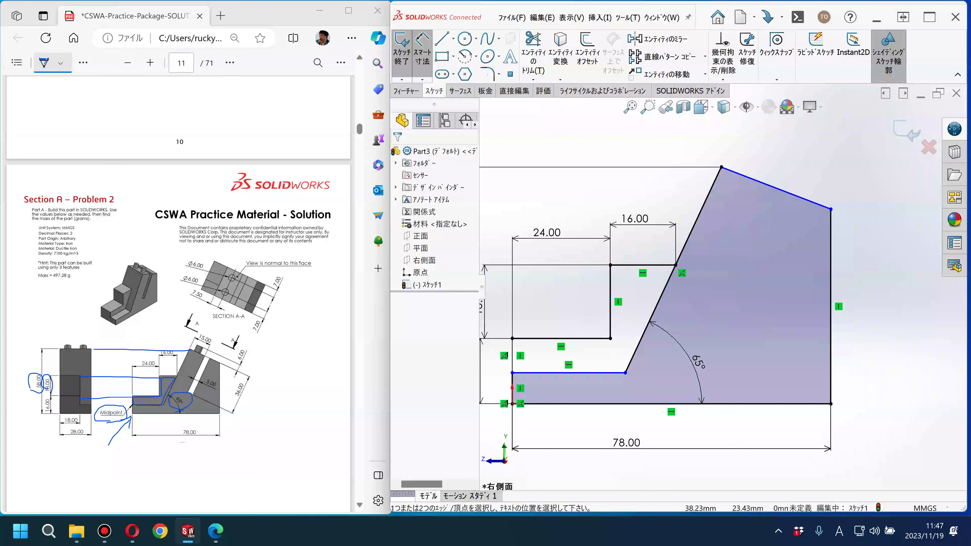
scroll(674, 276, up, 1)
key(Escape)
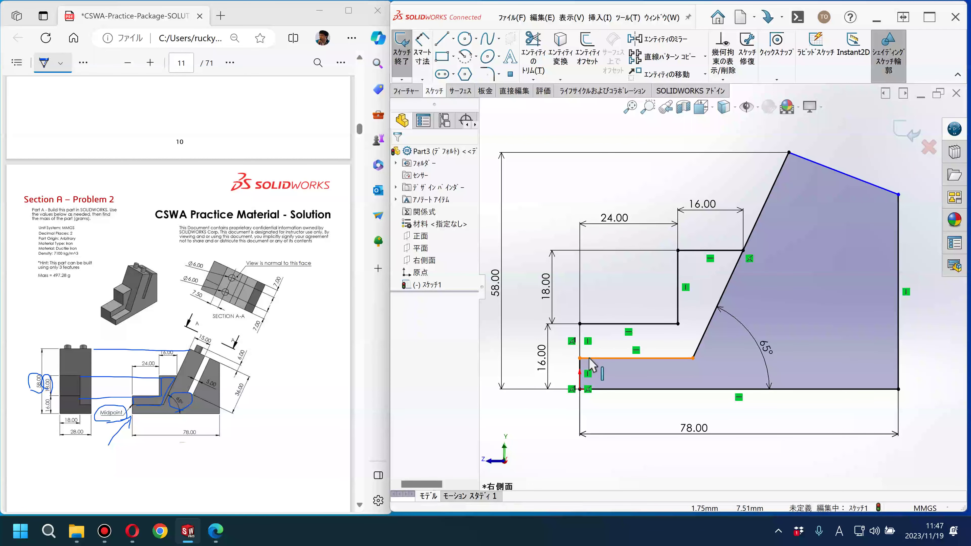
drag(594, 358, 580, 345)
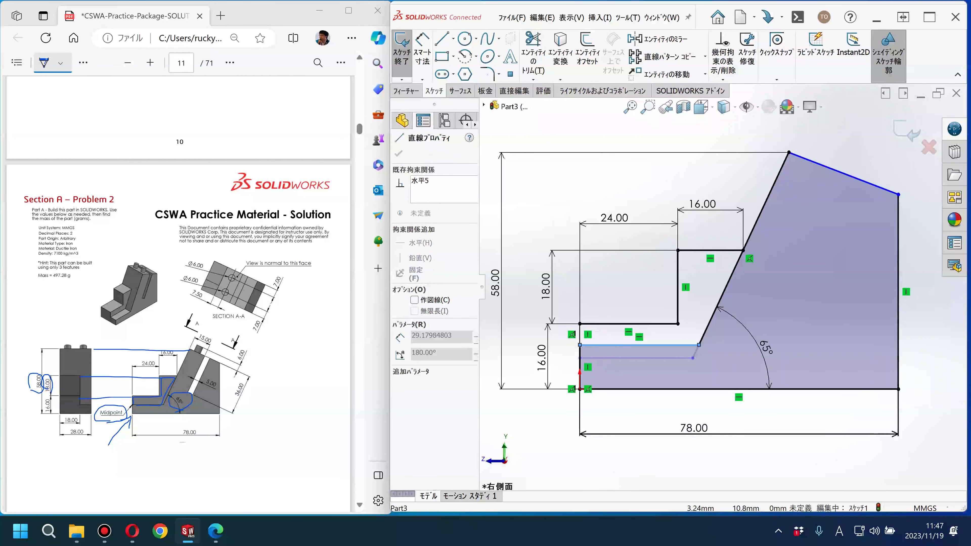
click(580, 346)
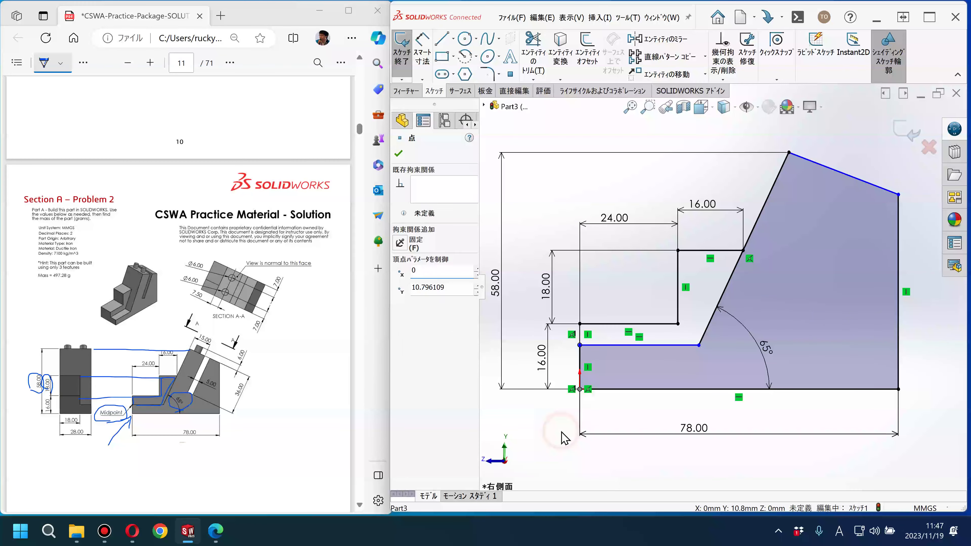
click(583, 424)
scroll(598, 386, down, 2)
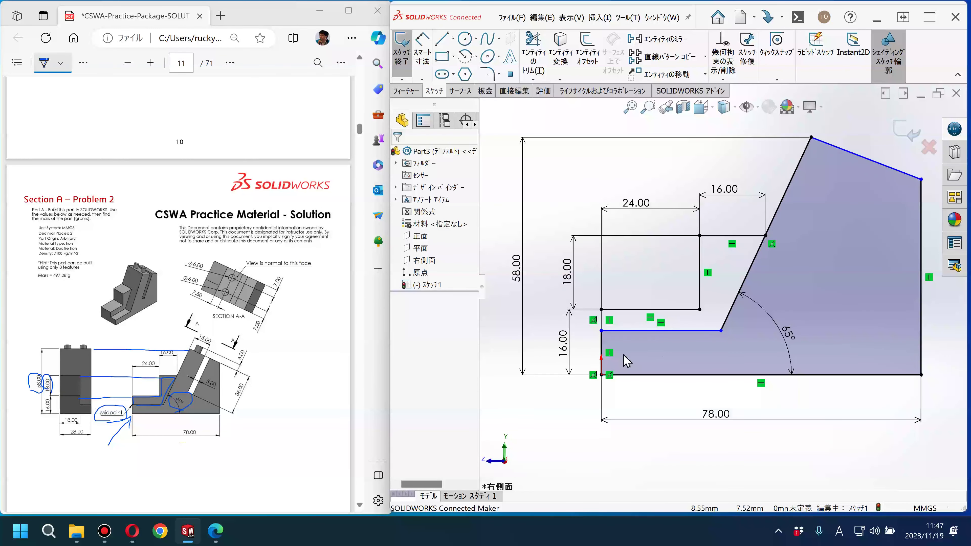
scroll(615, 352, down, 1)
scroll(590, 321, down, 1)
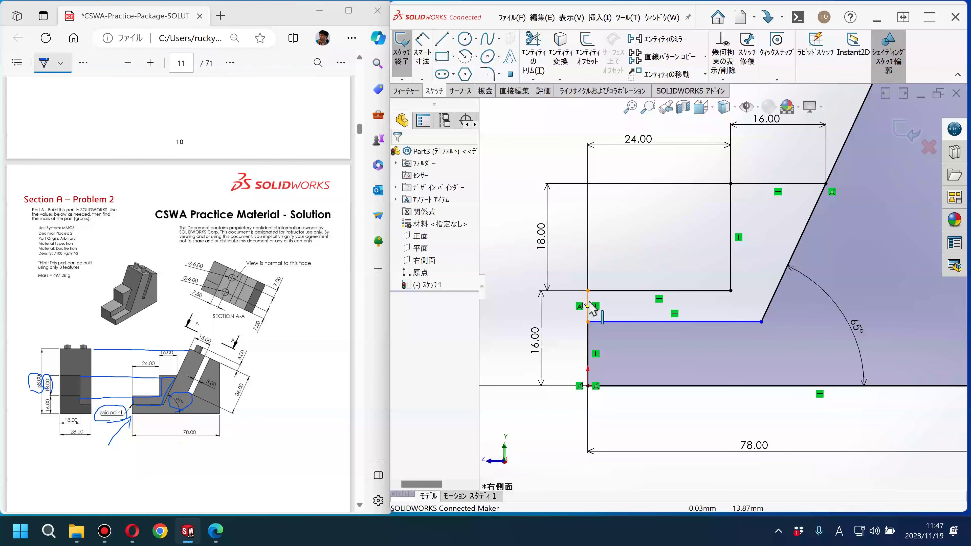
scroll(588, 311, down, 3)
Make the two short left vertical edges equal, splitting the 16 mm step into 8 mm halves.
click(608, 297)
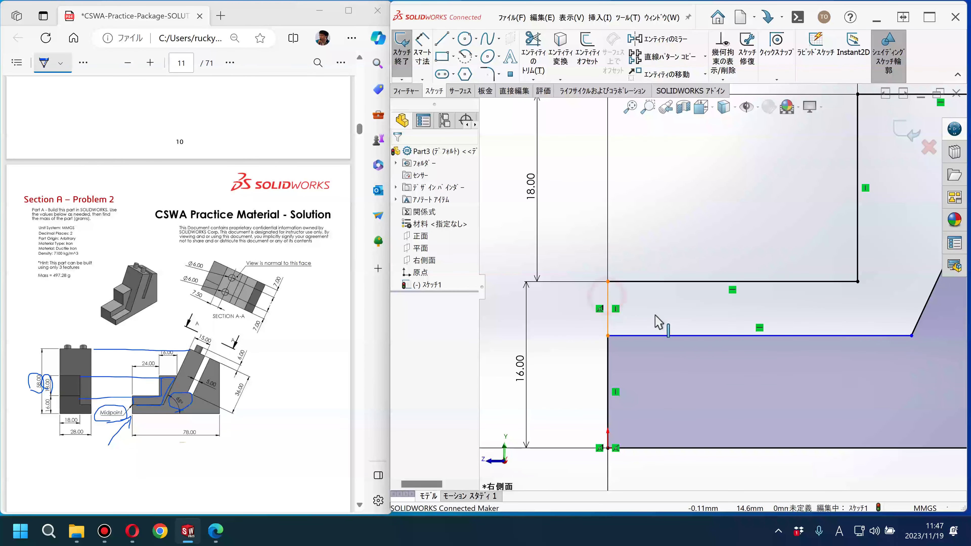
click(607, 349)
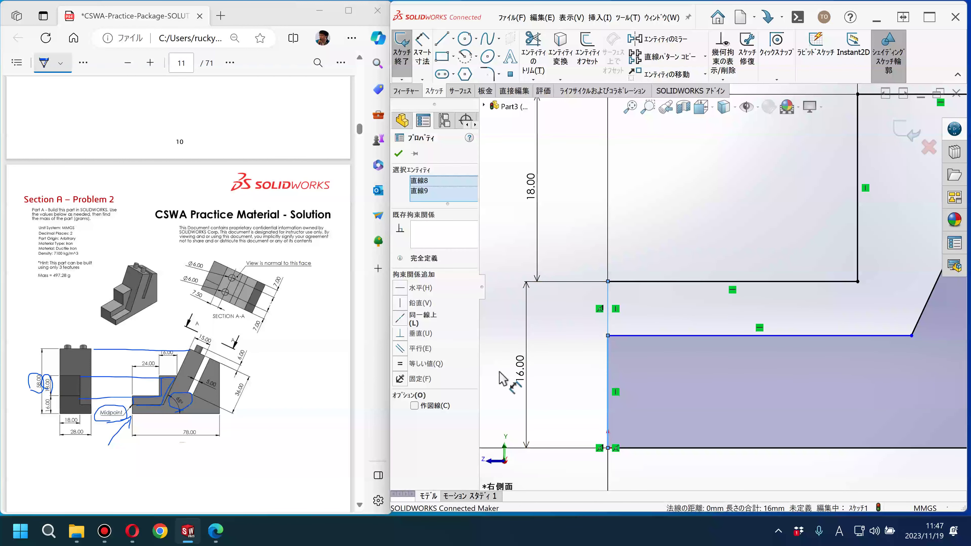
click(401, 364)
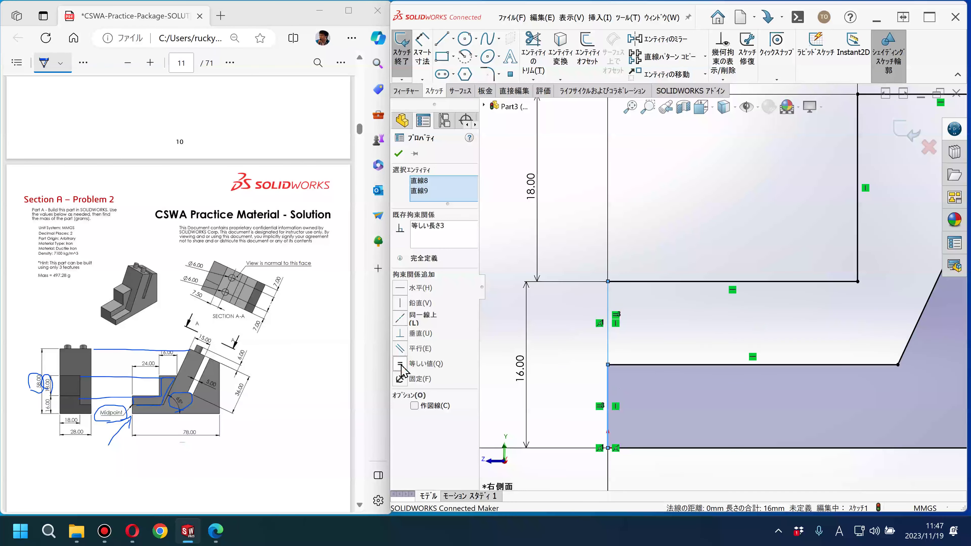
click(559, 371)
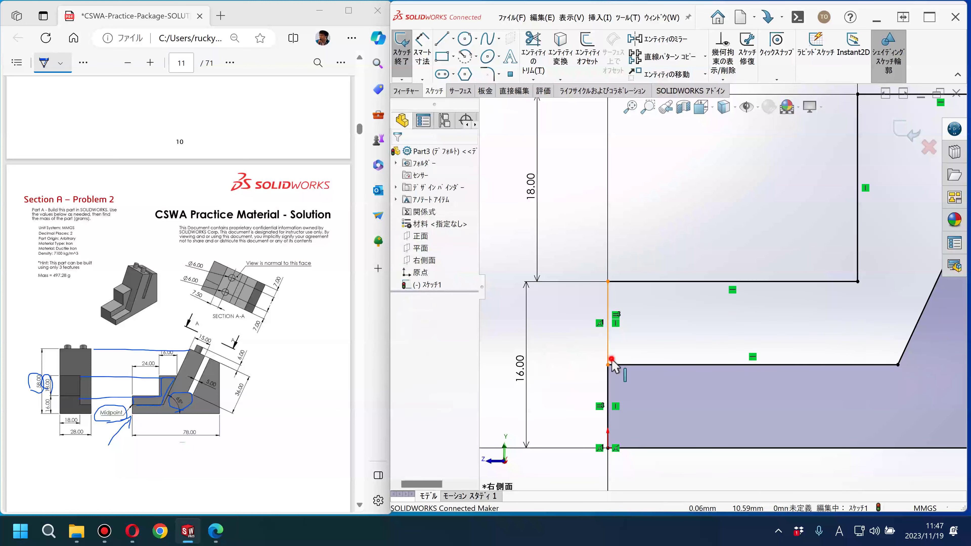
click(607, 346)
click(618, 364)
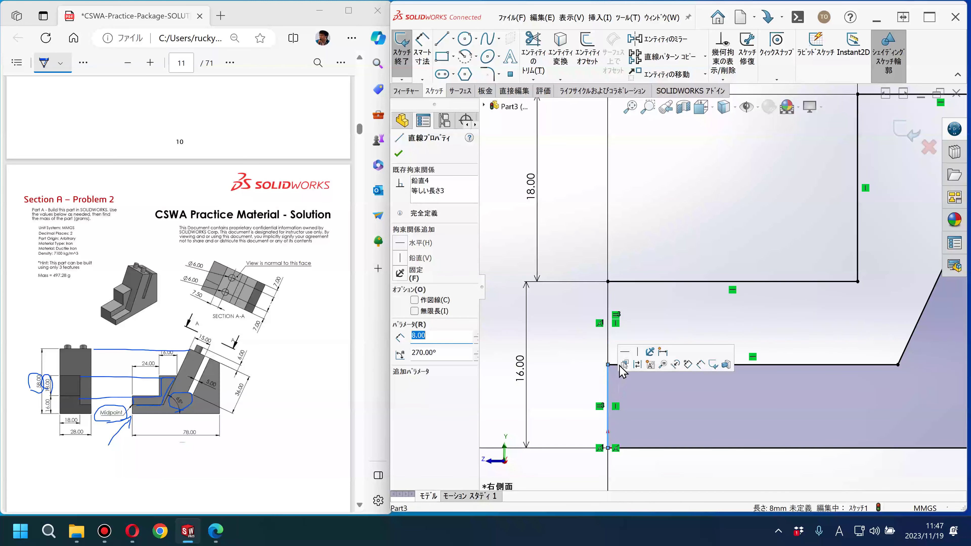
click(575, 371)
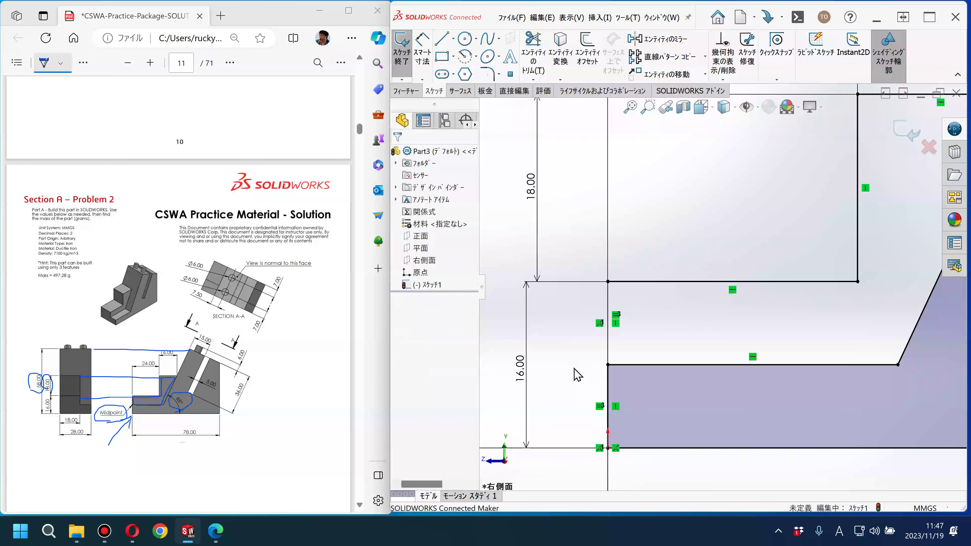
key(f)
scroll(928, 267, up, 1)
scroll(856, 291, up, 1)
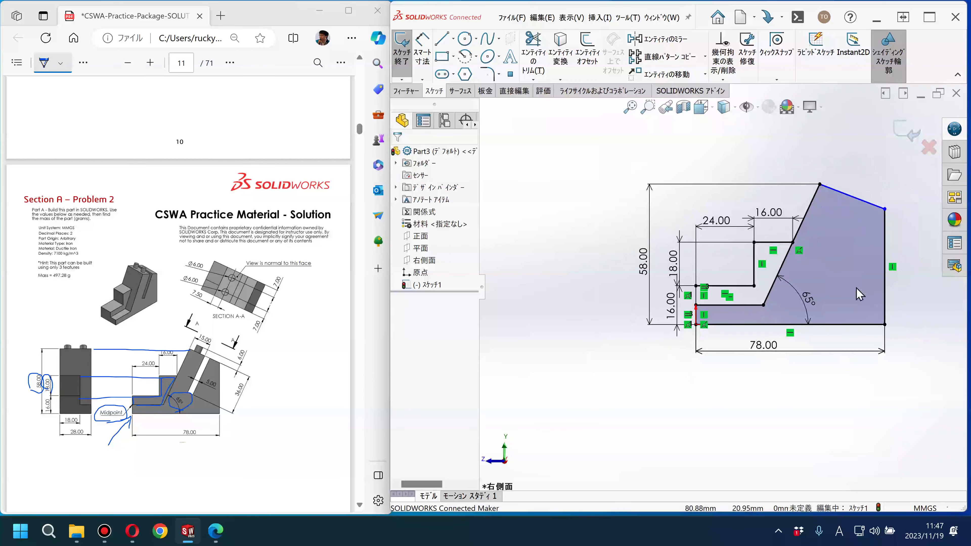
scroll(802, 313, up, 2)
Mark the sloped area on the reference drawing in Edge.
scroll(737, 336, down, 2)
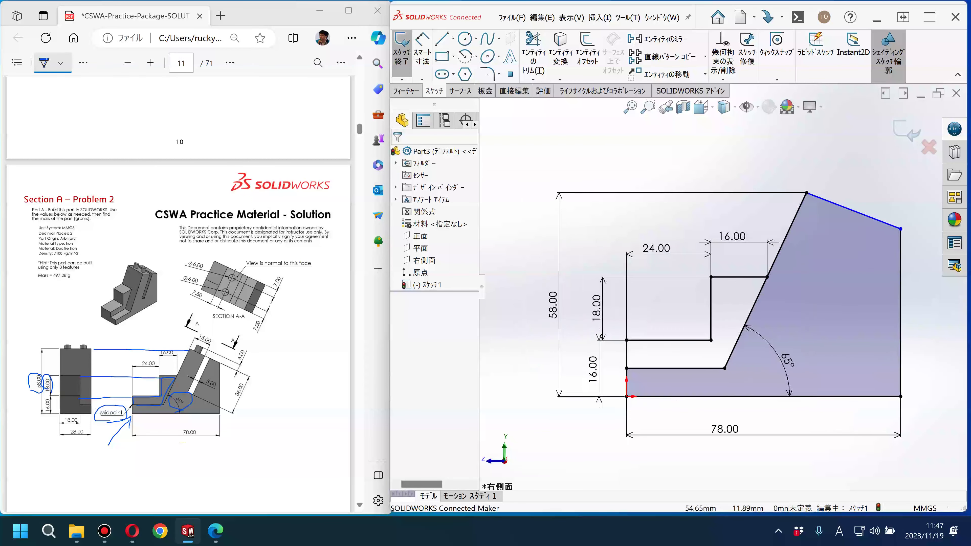
scroll(841, 245, down, 1)
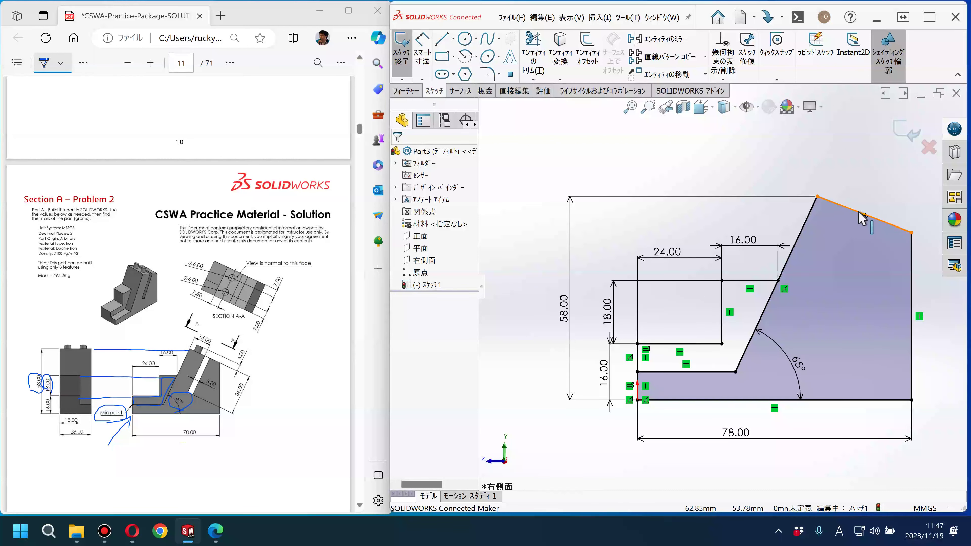
click(340, 346)
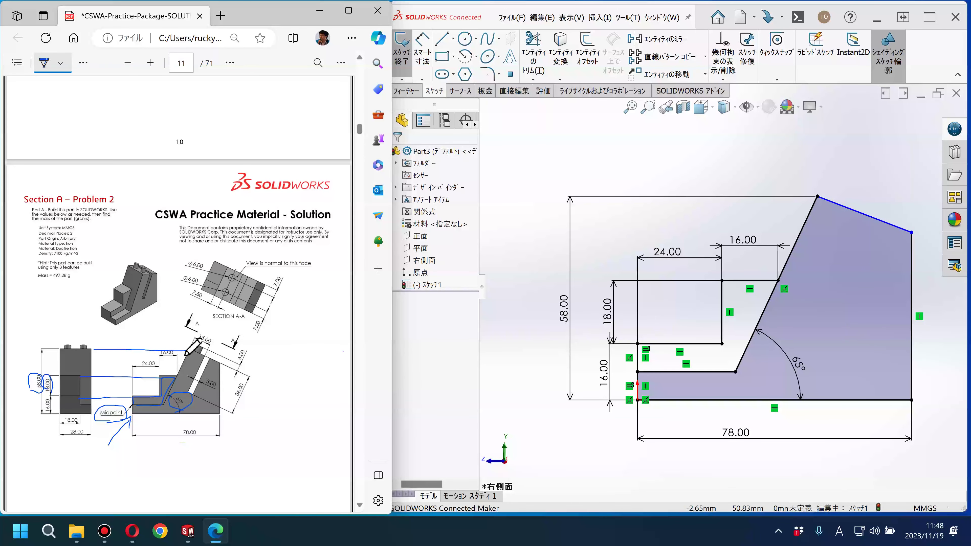
drag(189, 354, 195, 354)
click(683, 155)
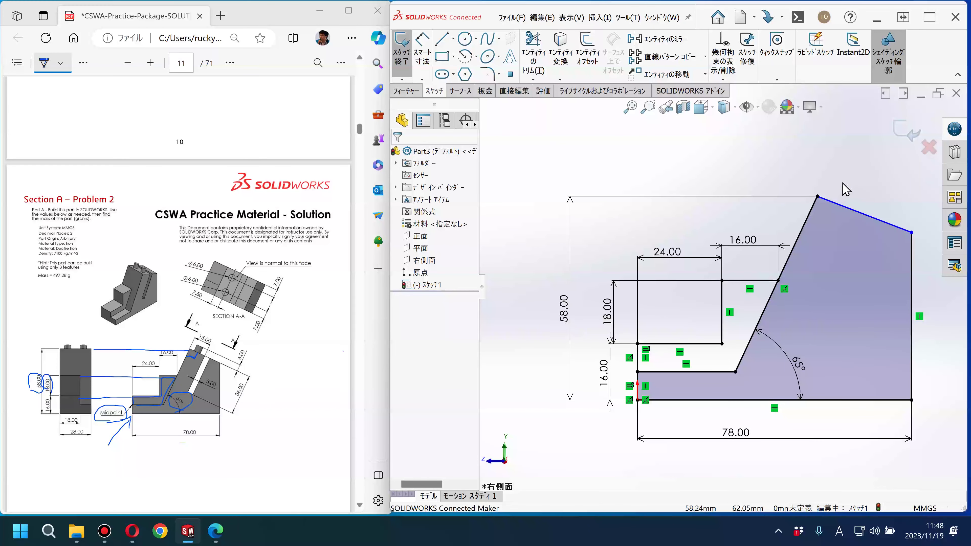
Add a perpendicular relation between the short top edge and the 65° slope line.
click(839, 205)
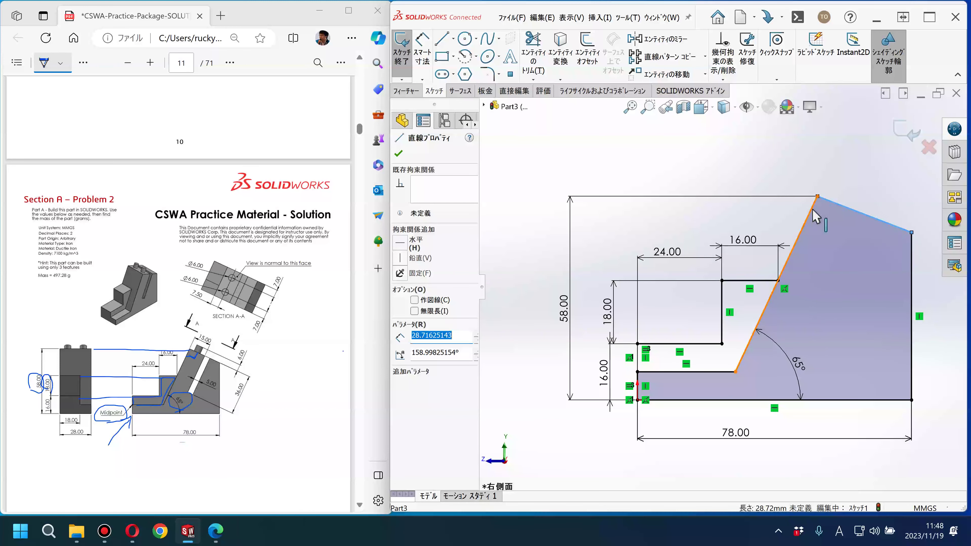
ctrl+click(810, 211)
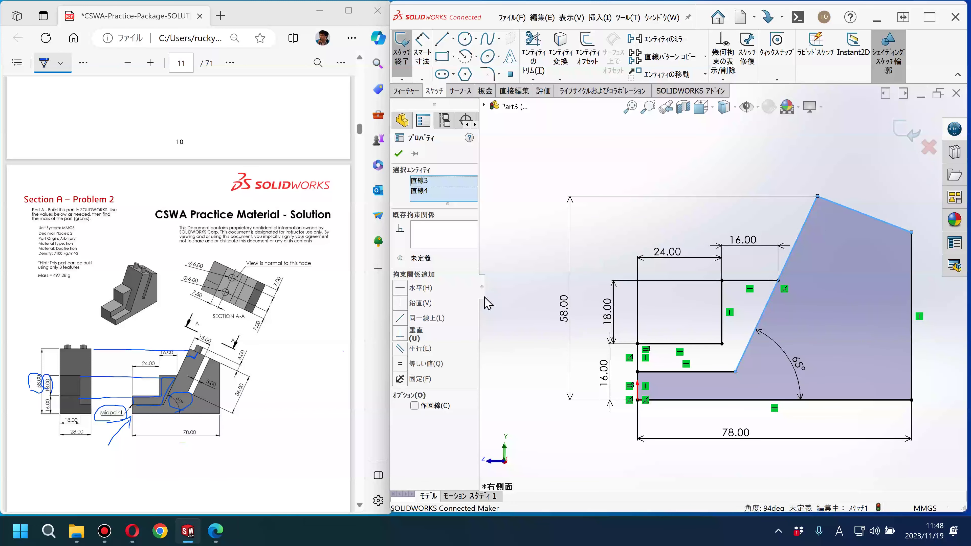
click(416, 342)
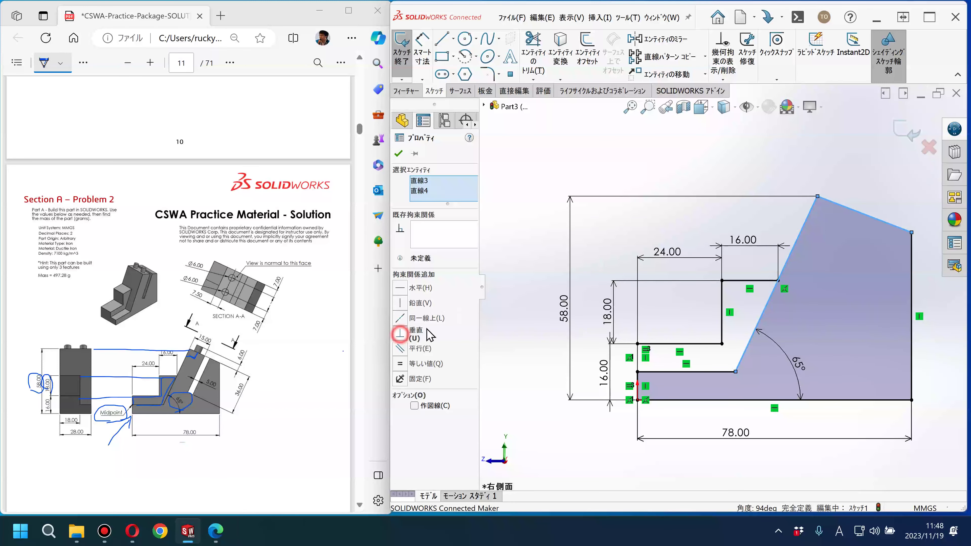
click(760, 165)
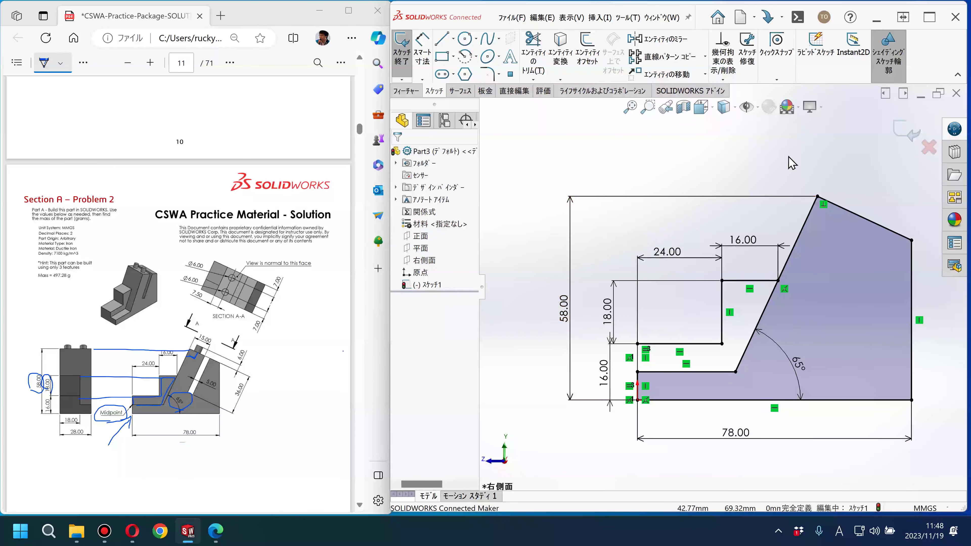
Close Sketch1, orbit to an oblique view, and start an Extruded Boss/Base on Sketch1.
ctrl+middle_drag(793, 163, 745, 154)
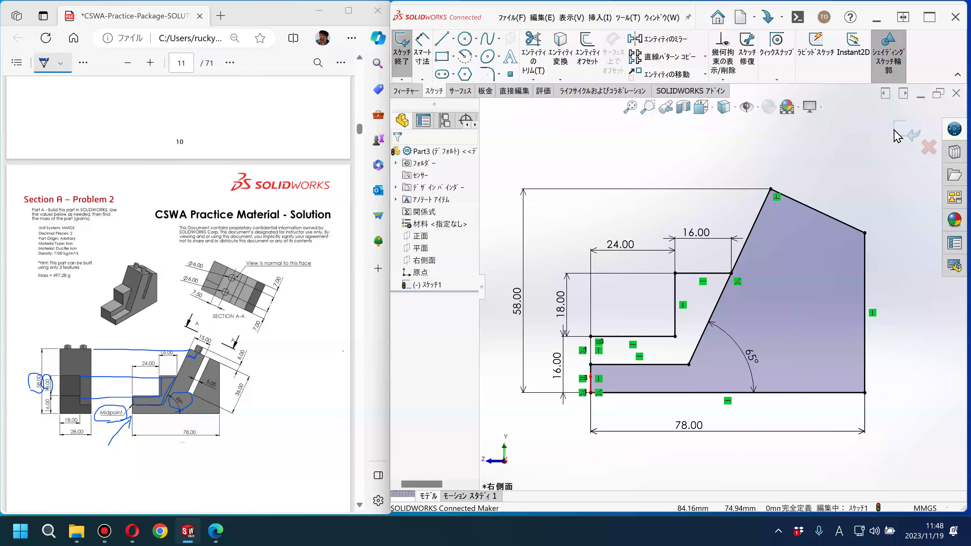
click(902, 133)
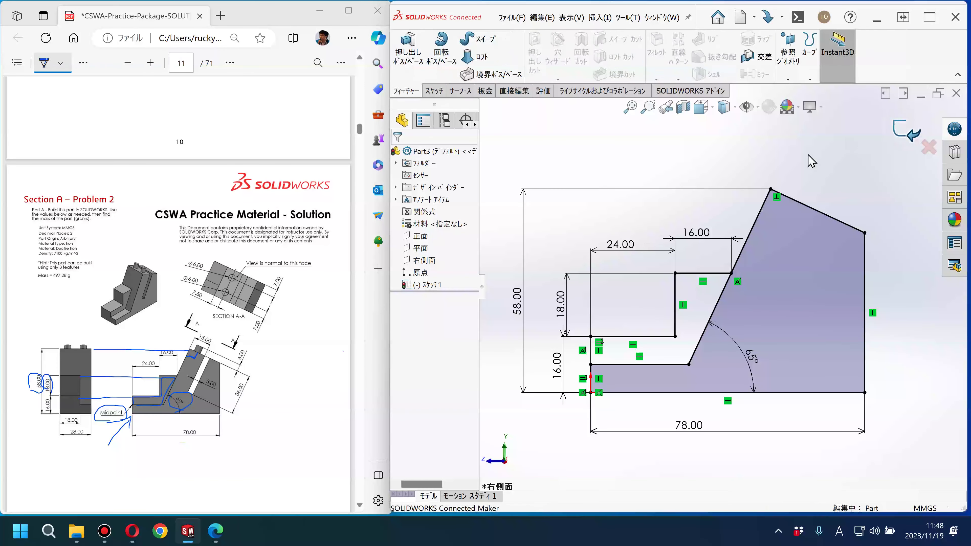
click(809, 163)
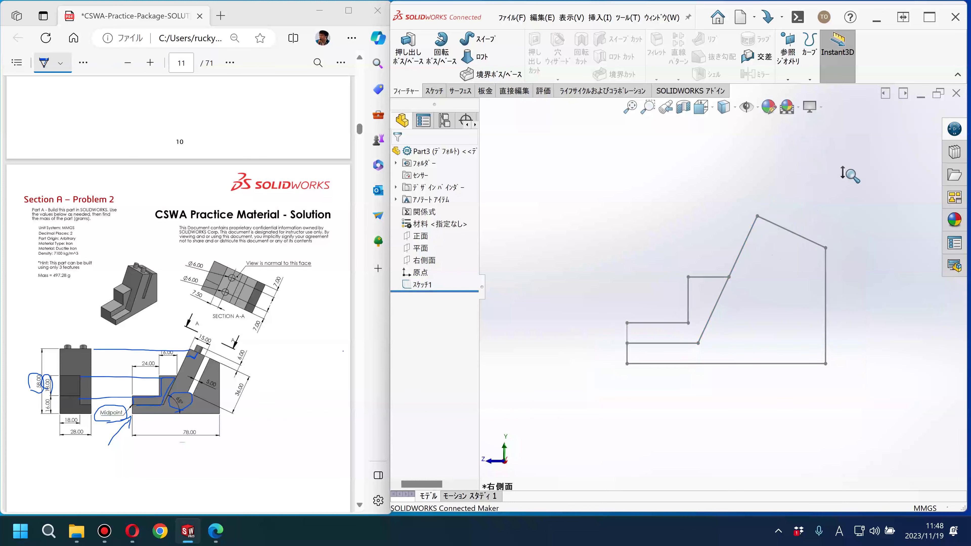
scroll(849, 176, up, 5)
mouse_move(753, 288)
middle_down()
mouse_move(739, 321)
mouse_move(802, 310)
mouse_move(787, 297)
mouse_move(791, 266)
mouse_move(789, 274)
middle_up()
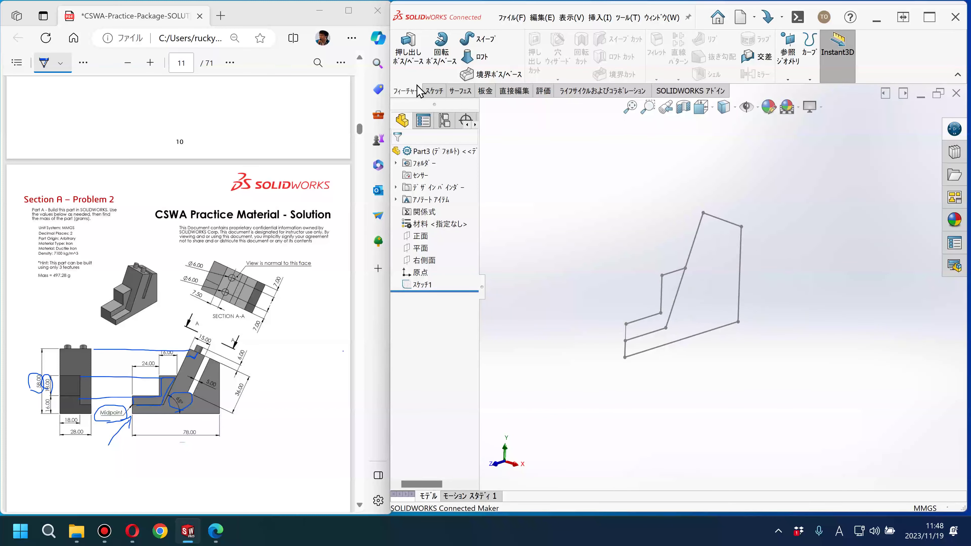
click(423, 284)
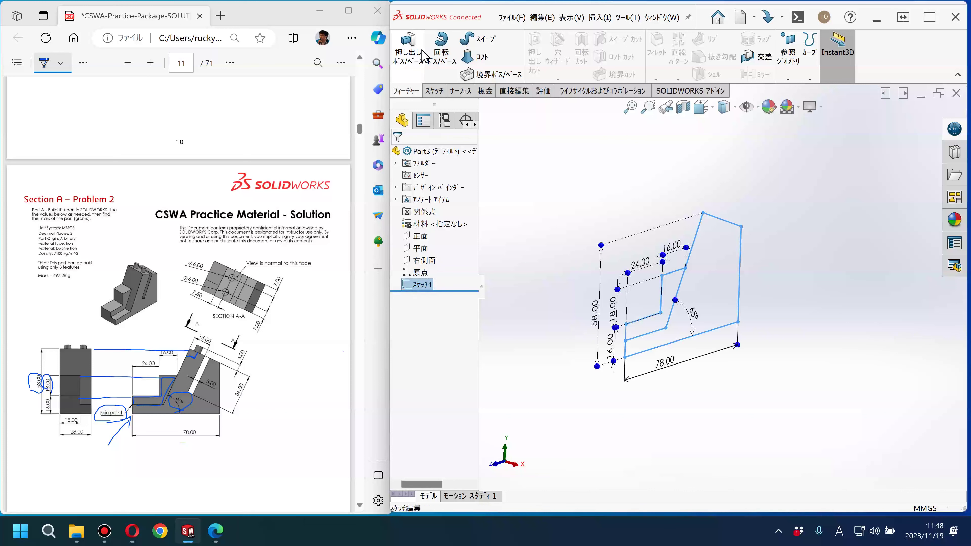
click(412, 50)
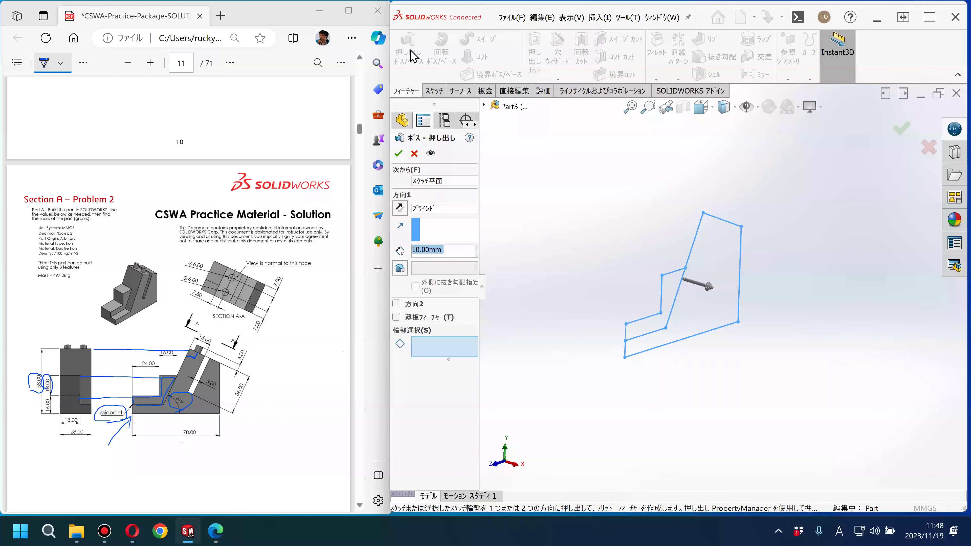
Extrude the outer sketch region to a 28 mm blind depth as Boss-Extrude1.
drag(76, 443, 66, 437)
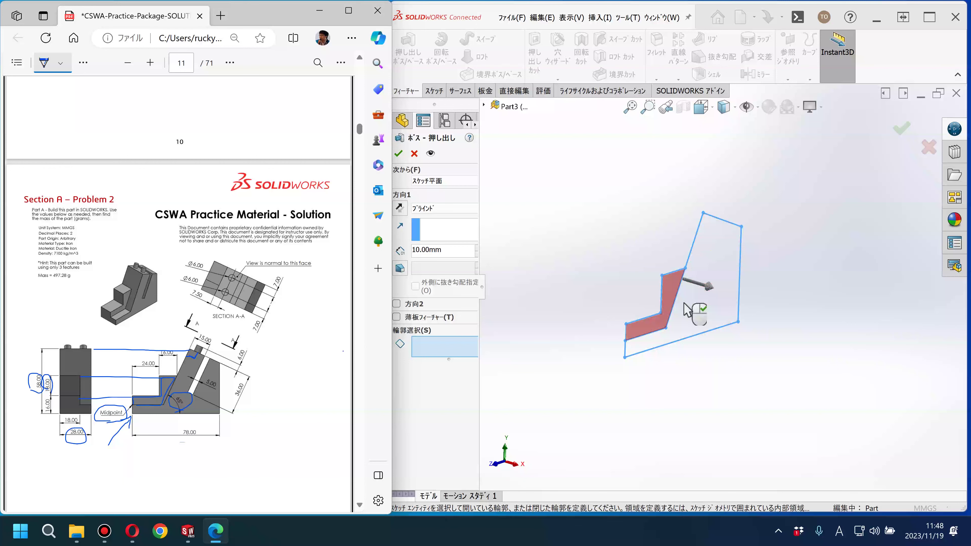
click(699, 312)
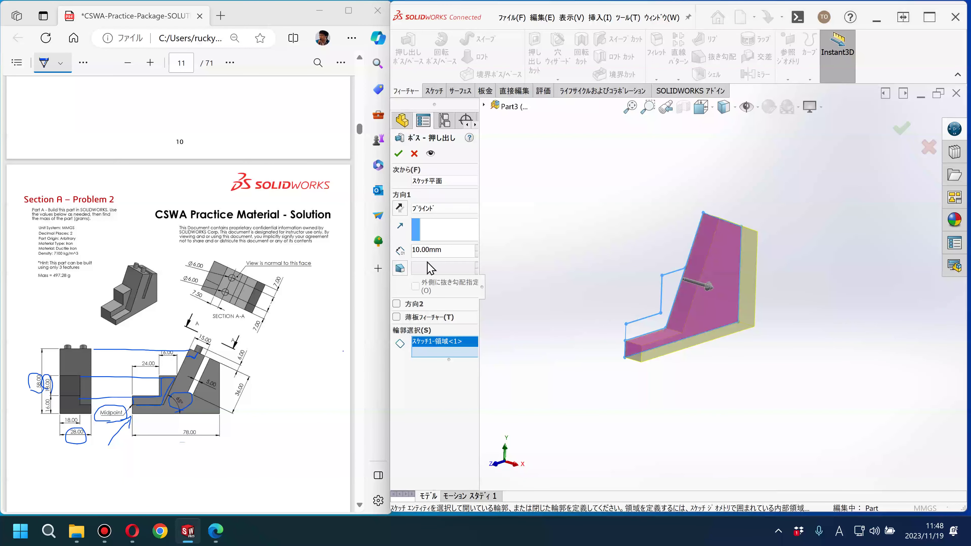
double_click(444, 249)
text(28)
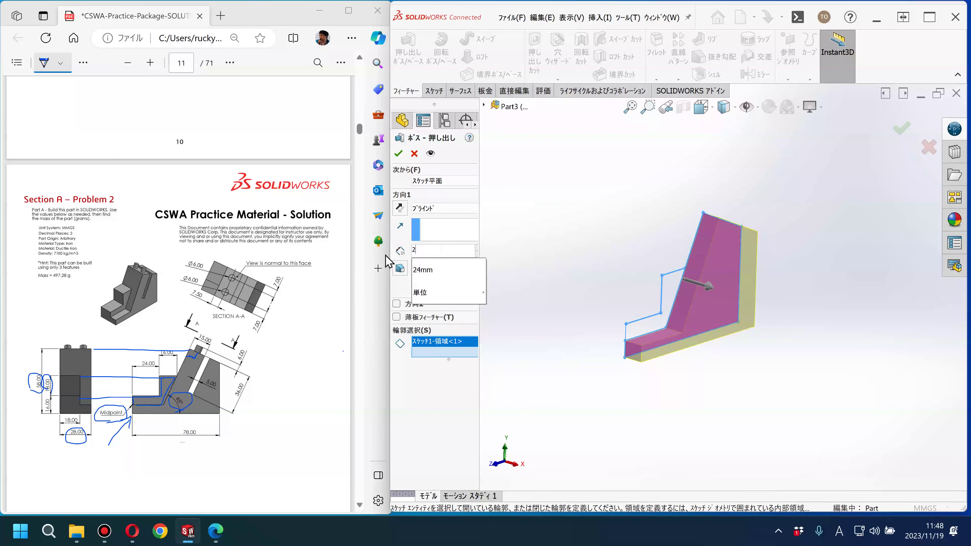
key(Return)
key(Return)
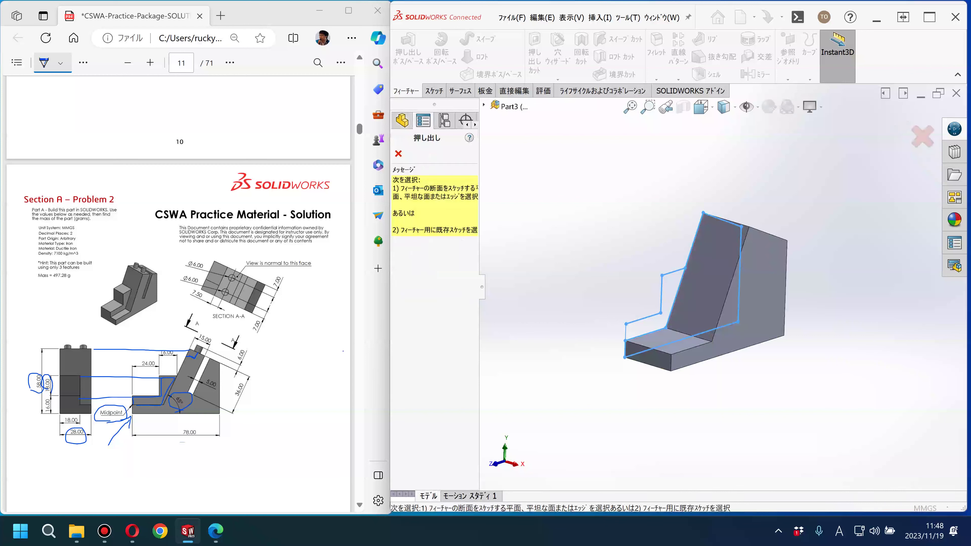
click(553, 191)
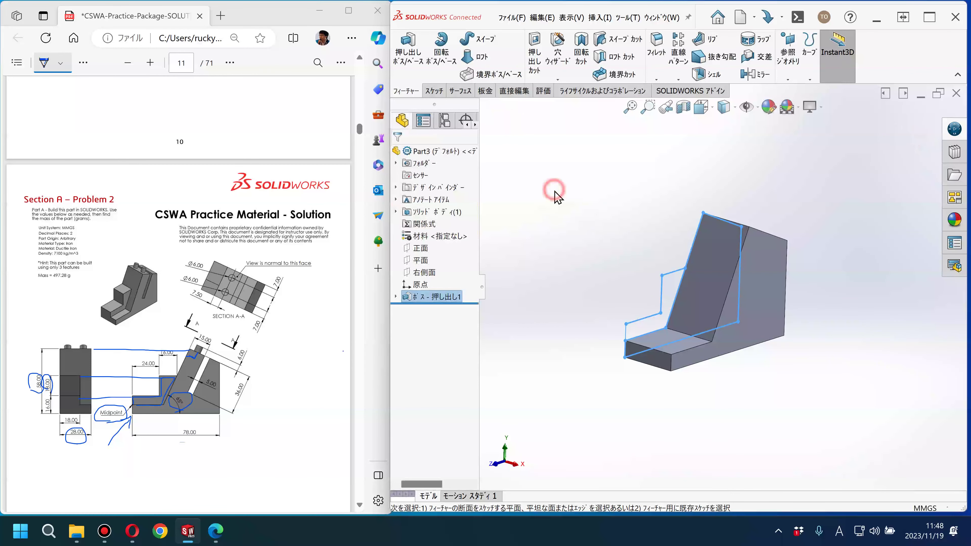
Extrude Sketch1's stepped inner region 18 mm deep as Boss-Extrude2.
click(396, 296)
click(439, 310)
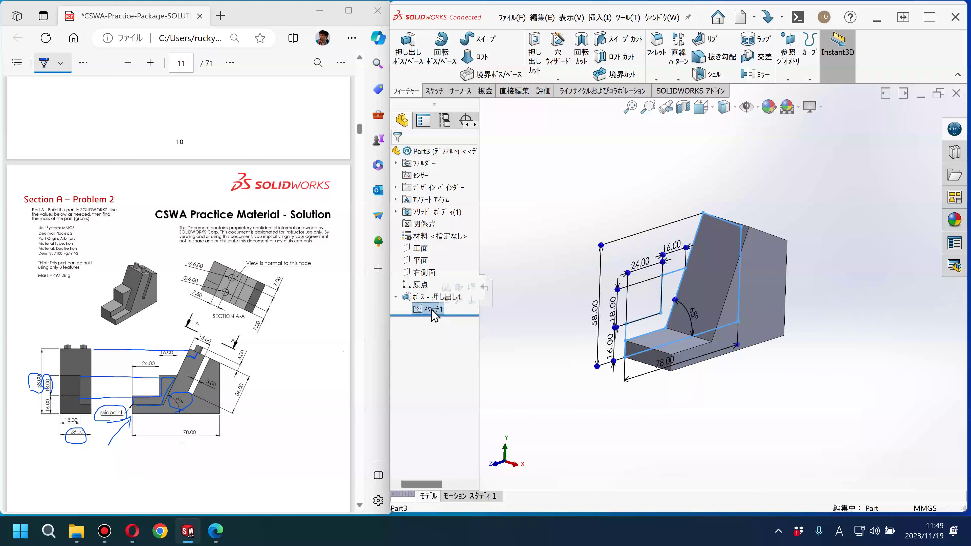
click(411, 57)
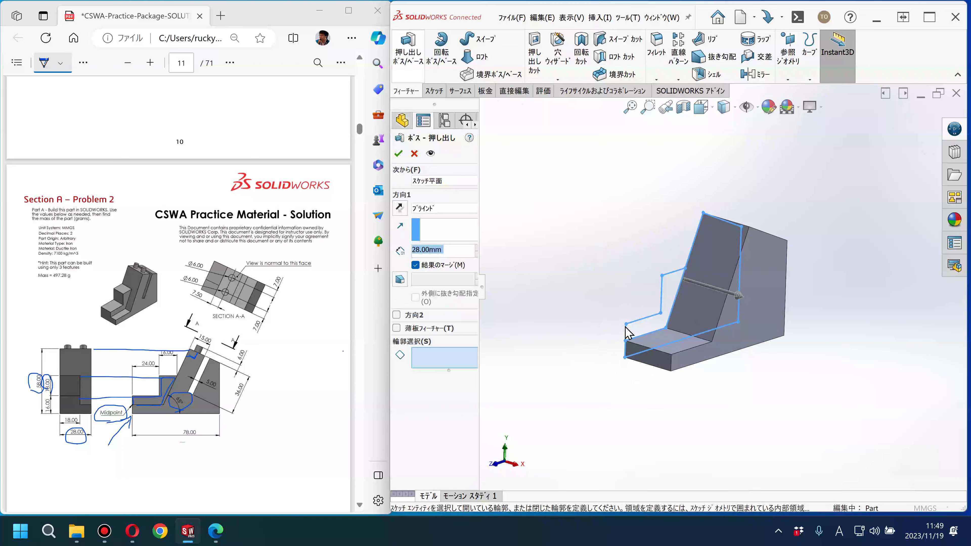
click(651, 334)
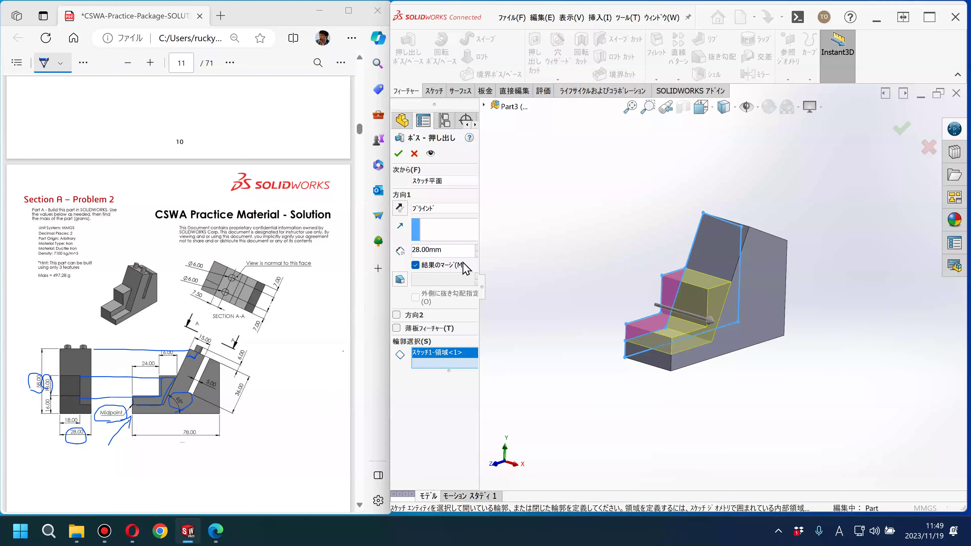
drag(454, 250, 402, 258)
text(18)
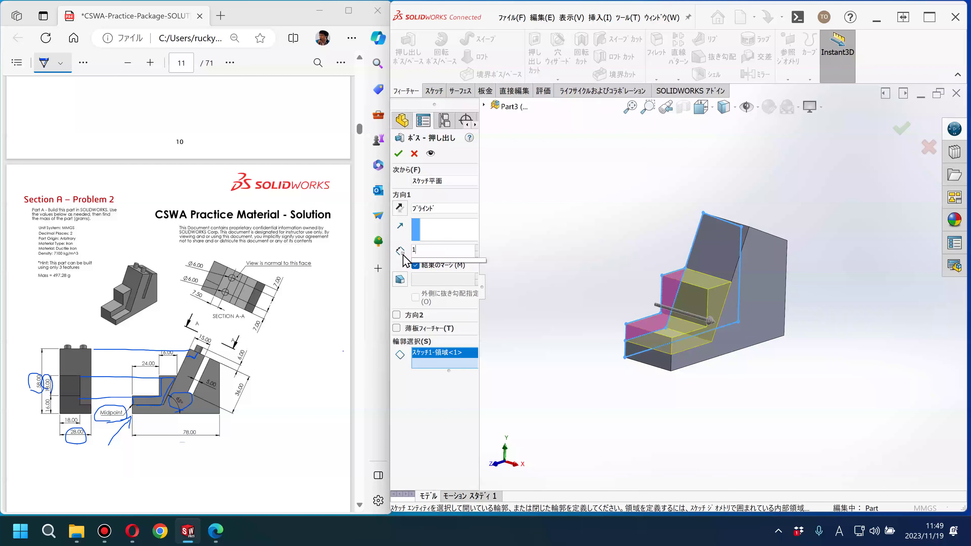
key(Return)
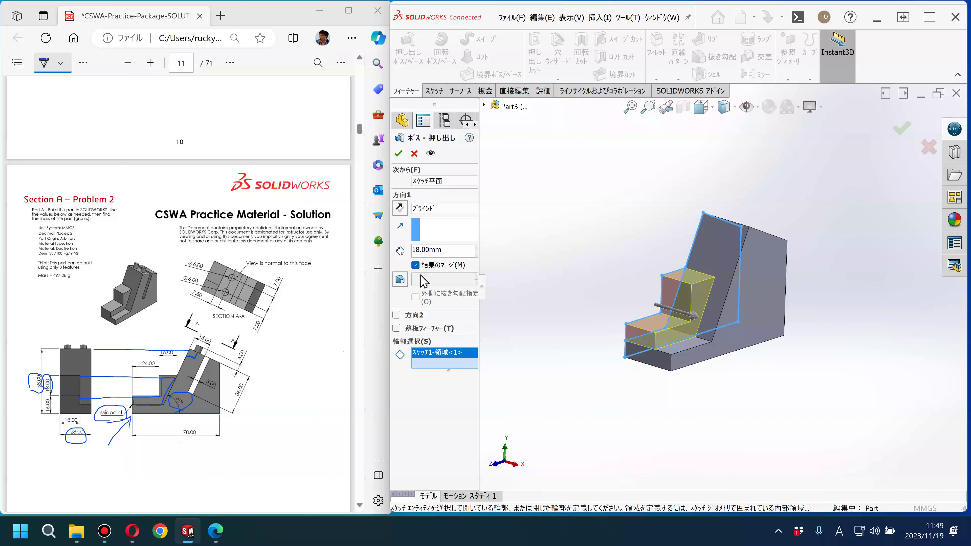
click(591, 235)
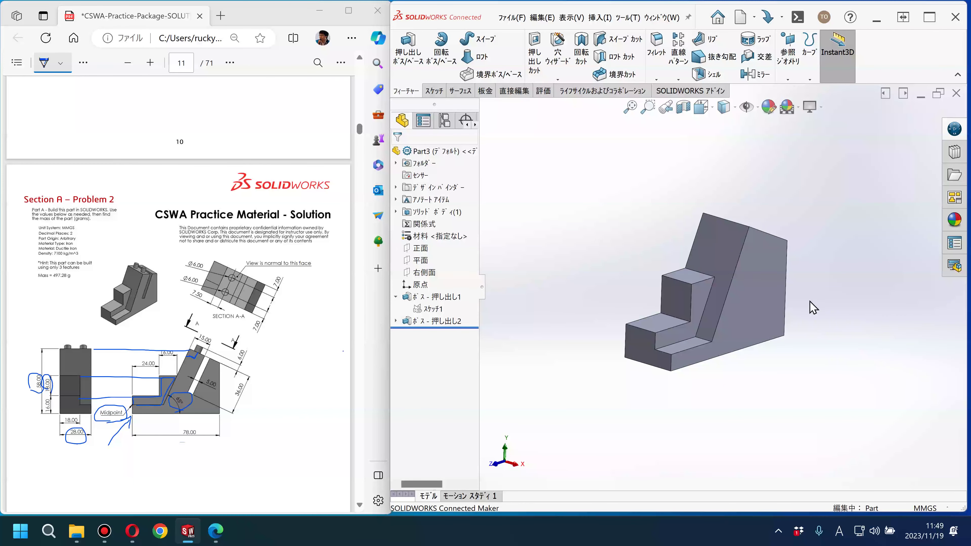
Switch the Edge pen to red and circle the 6.00 slot and 36.00 dimensions.
mouse_move(806, 310)
middle_down()
mouse_move(665, 329)
mouse_move(776, 336)
mouse_move(796, 310)
mouse_move(673, 325)
middle_up()
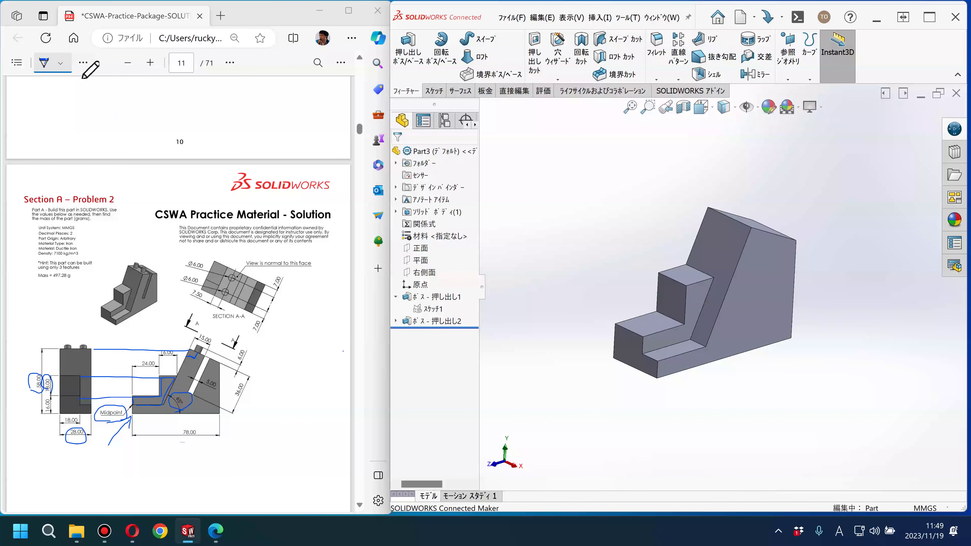
click(60, 63)
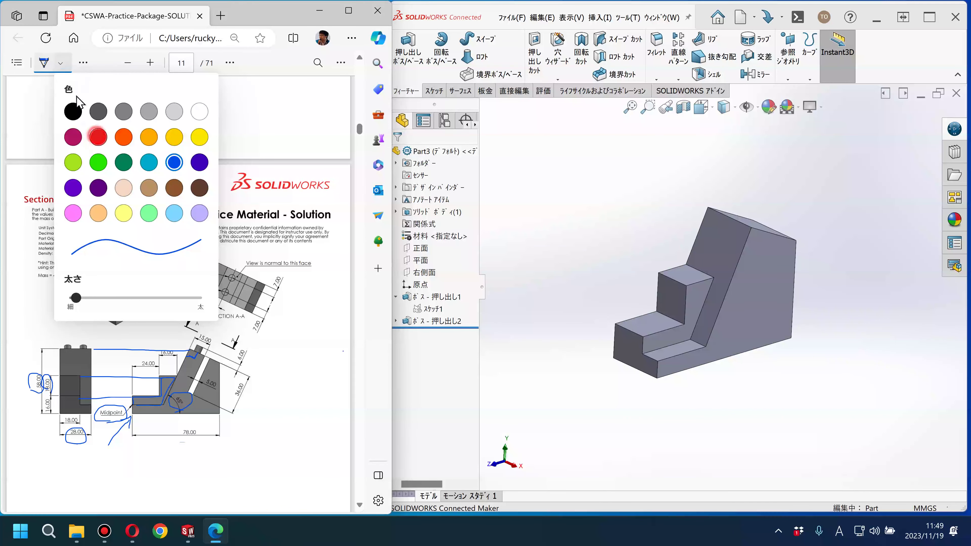
click(98, 136)
drag(203, 389, 182, 373)
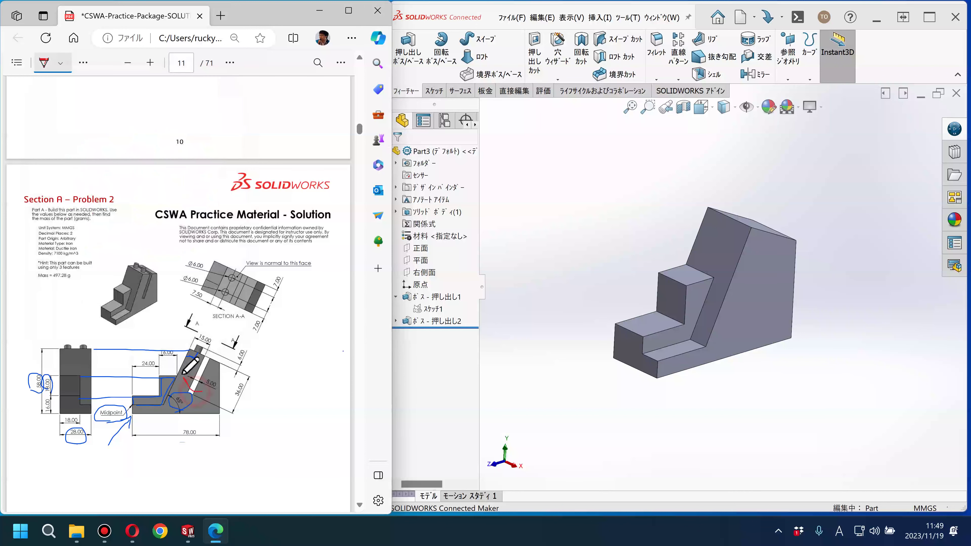
drag(245, 401, 254, 415)
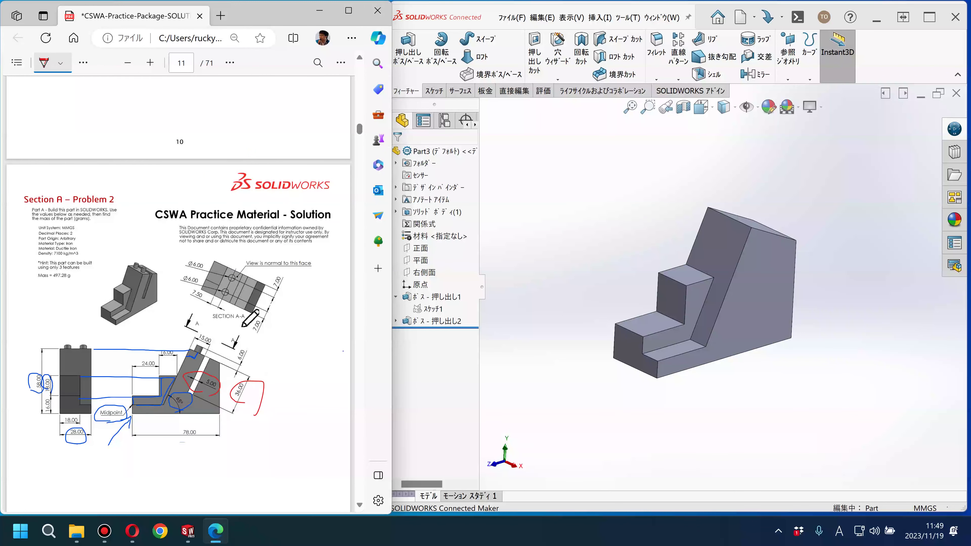
click(570, 265)
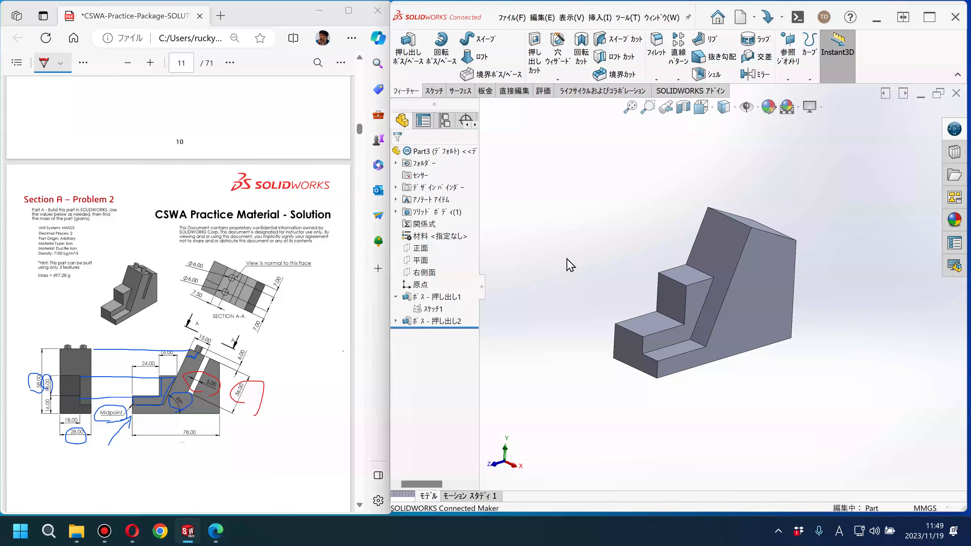
Sketch a closed four-line slot on the sloped face, starting from its slanted top edge.
click(762, 297)
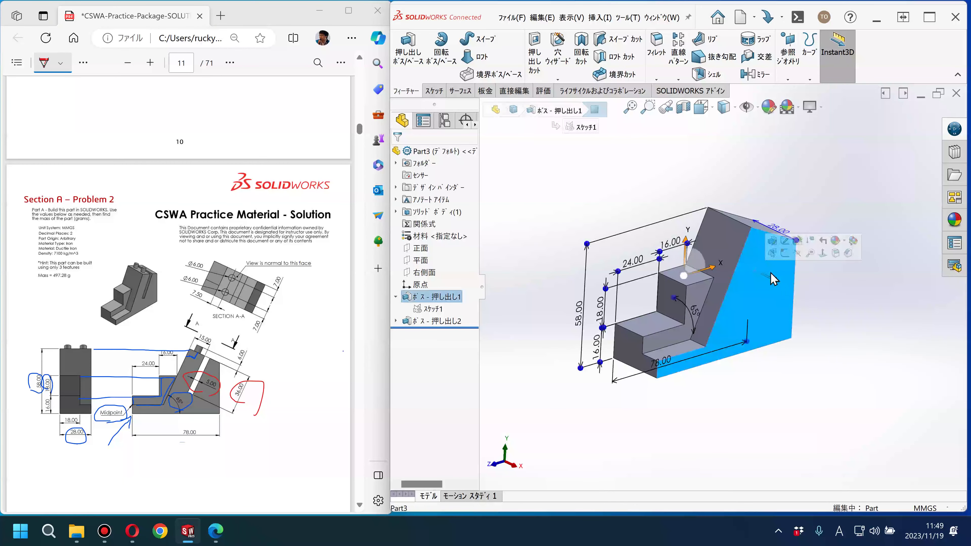
click(787, 254)
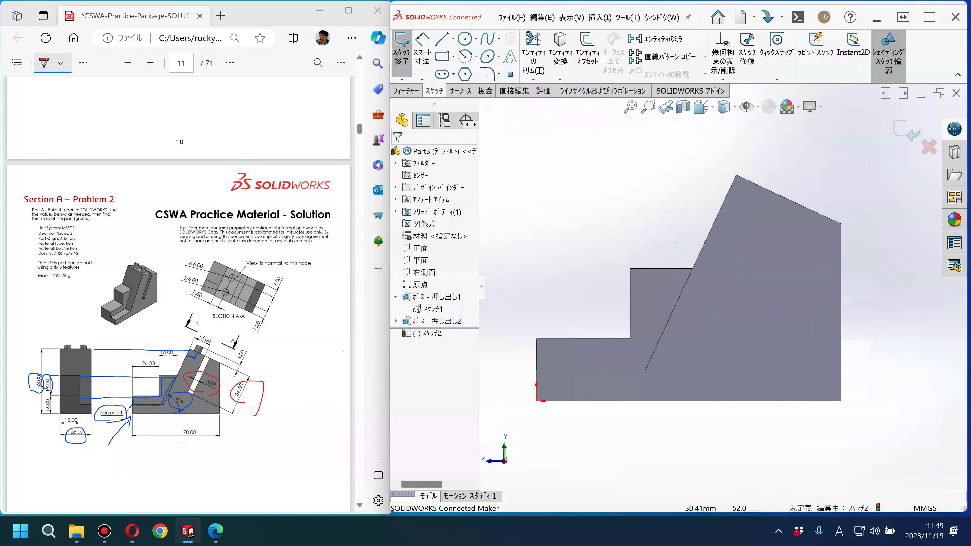
click(441, 38)
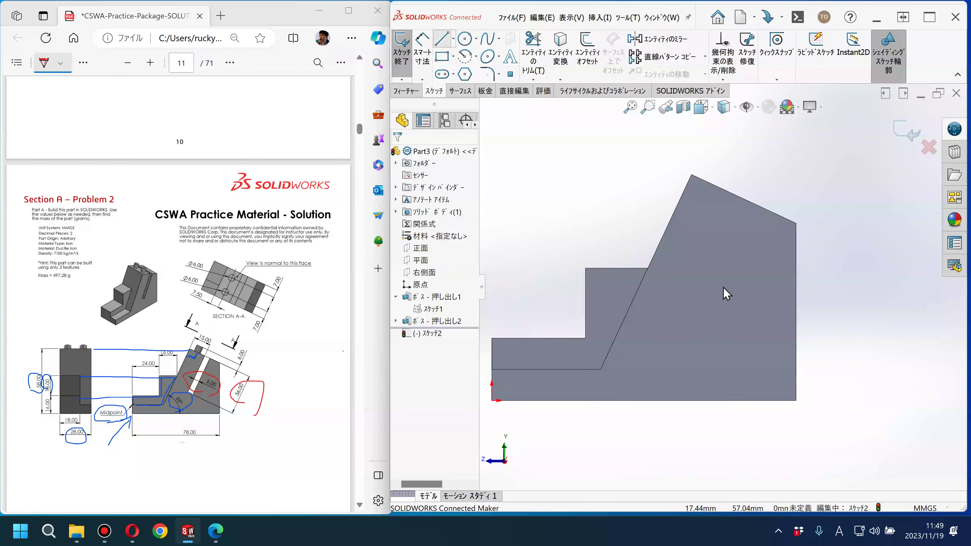
click(728, 197)
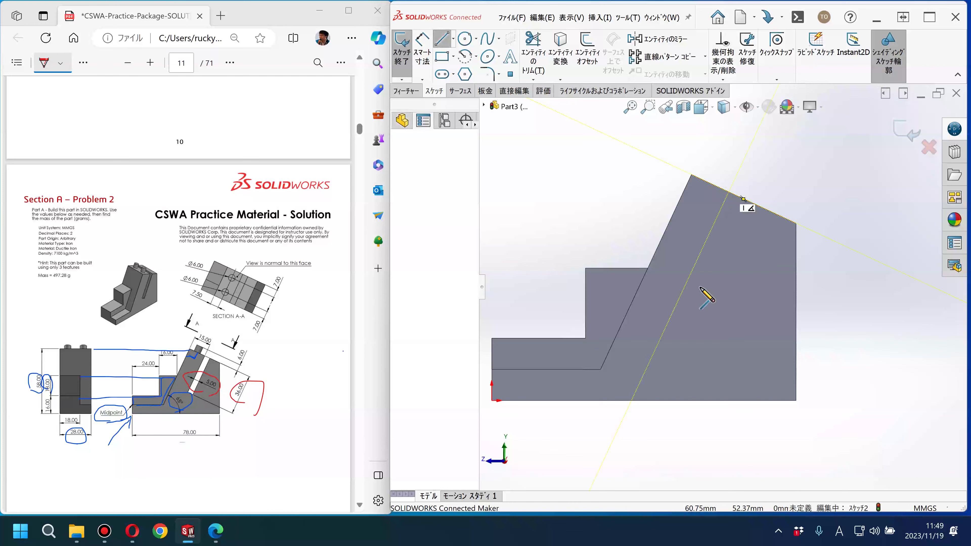
click(667, 323)
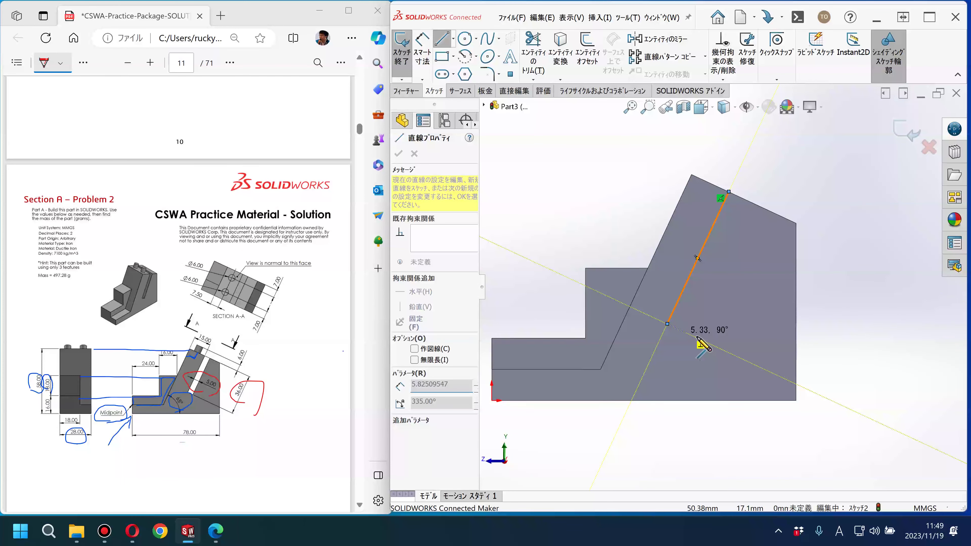
click(698, 338)
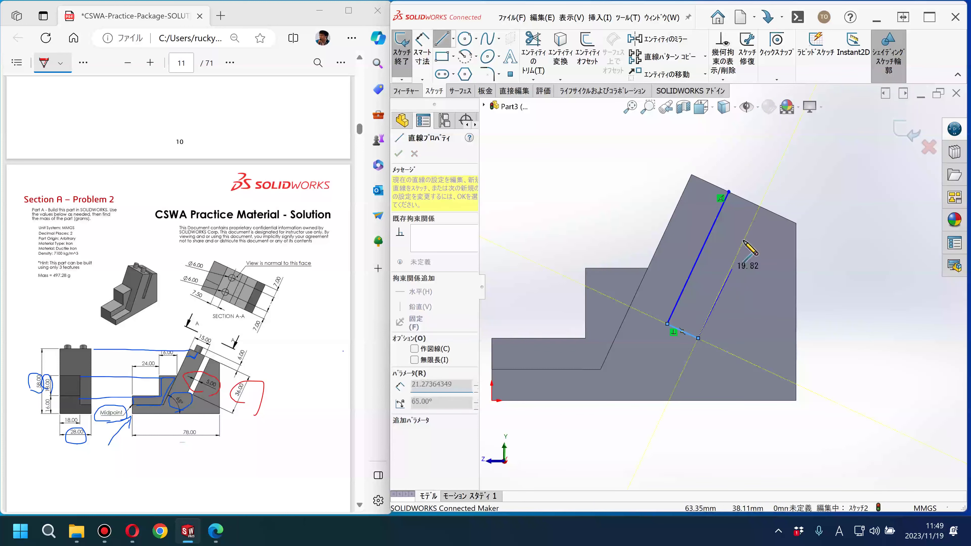
click(759, 206)
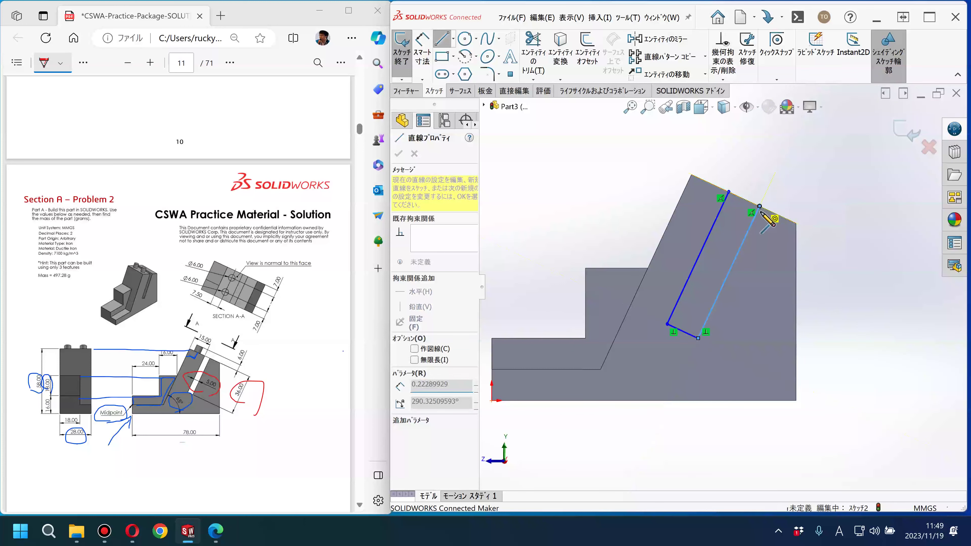
click(729, 191)
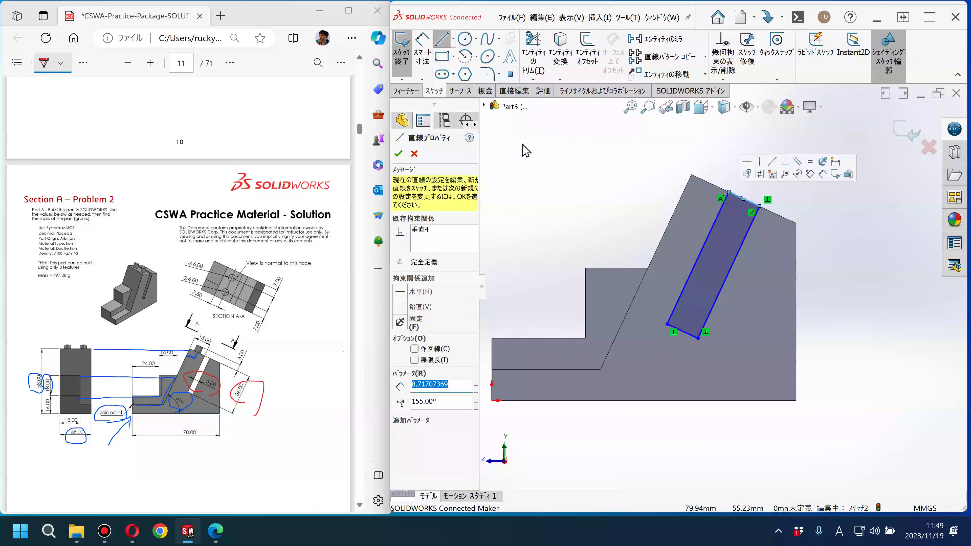
click(423, 61)
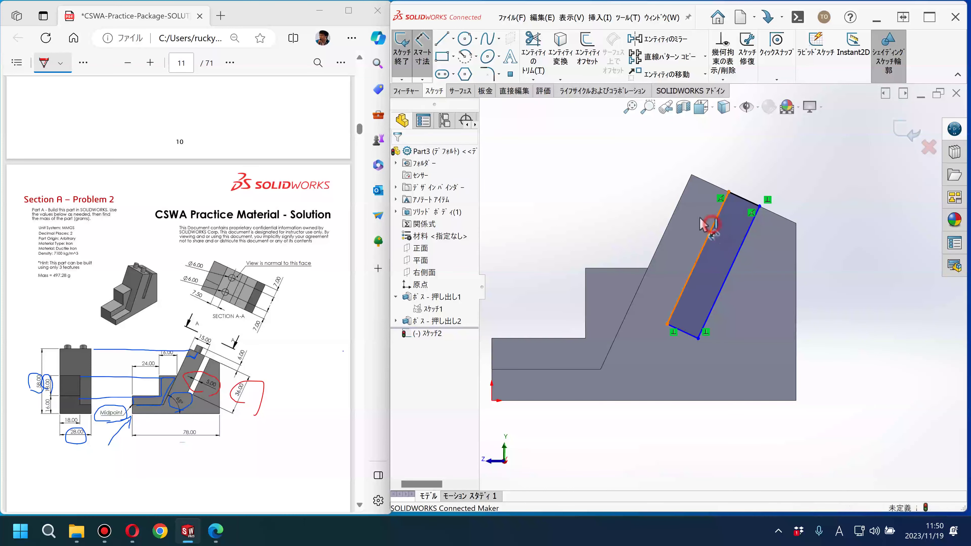
Place the slot 15 mm from the top corner of the slanted edge.
click(676, 208)
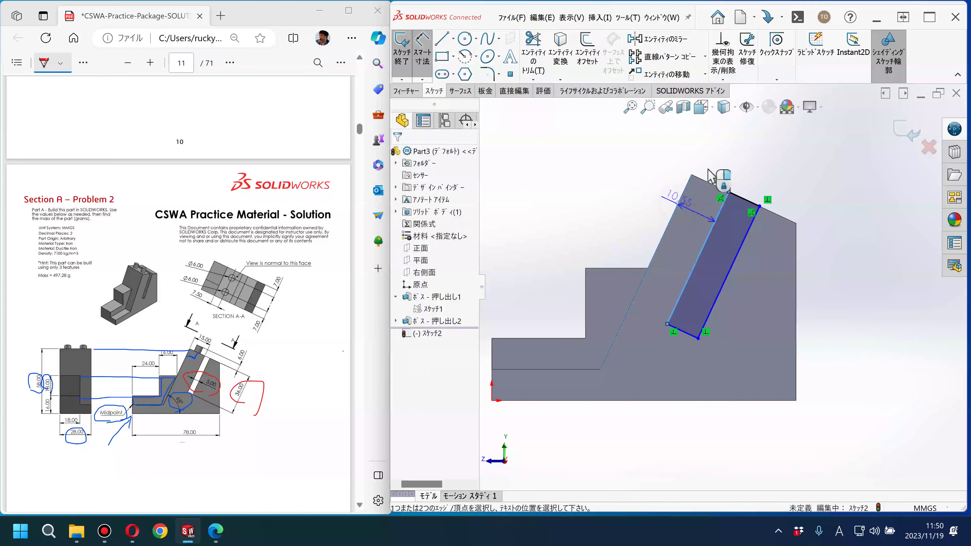
click(728, 192)
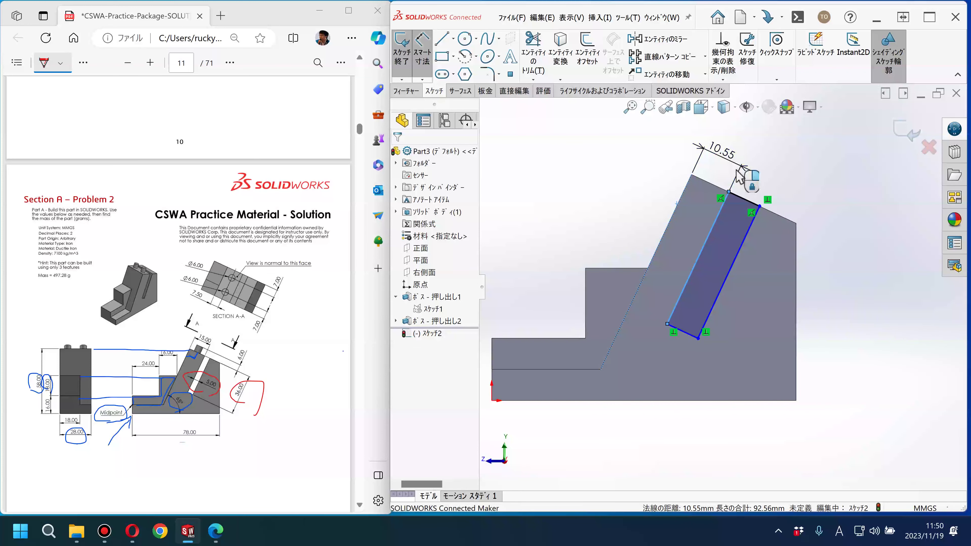
click(736, 170)
text(15)
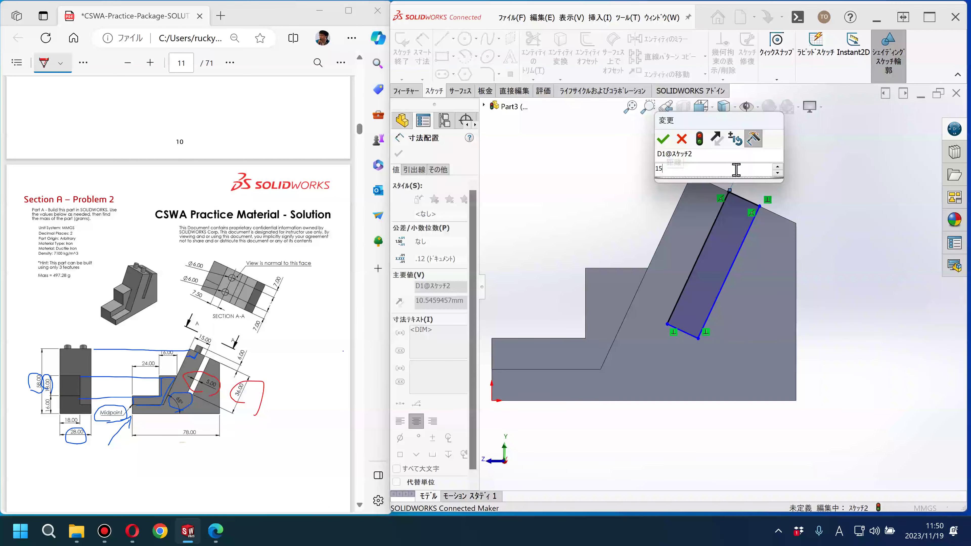
key(Escape)
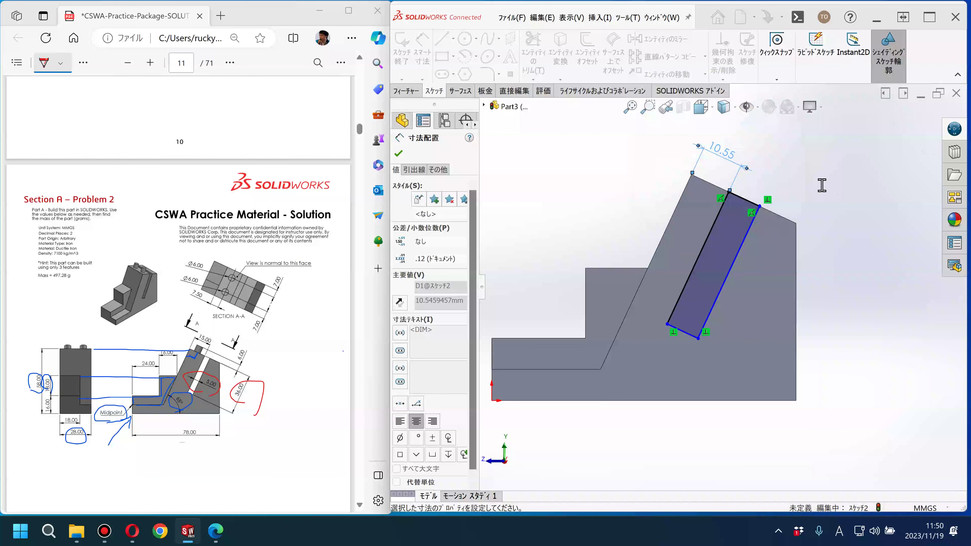
key(Return)
click(819, 184)
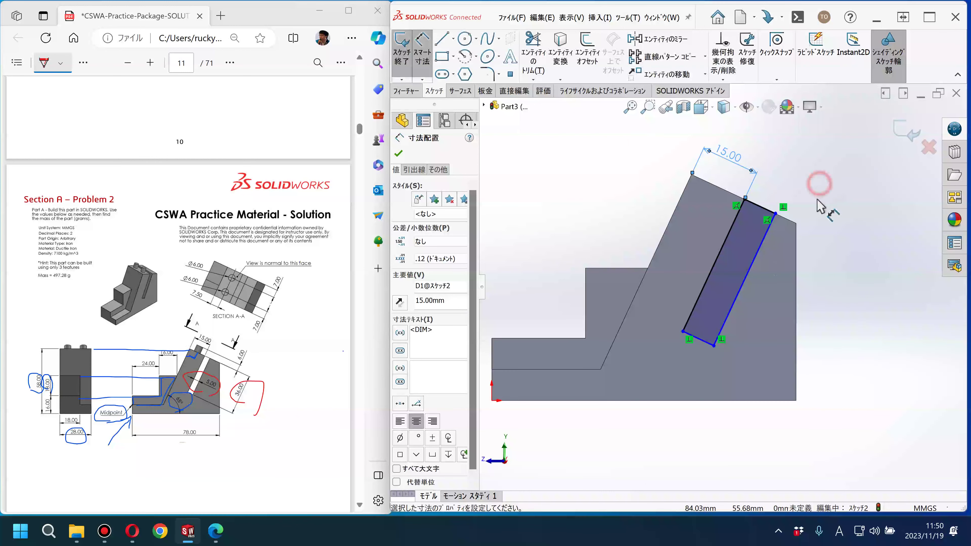
Dimension the slot 5 mm wide and 36 mm long.
click(753, 256)
click(722, 247)
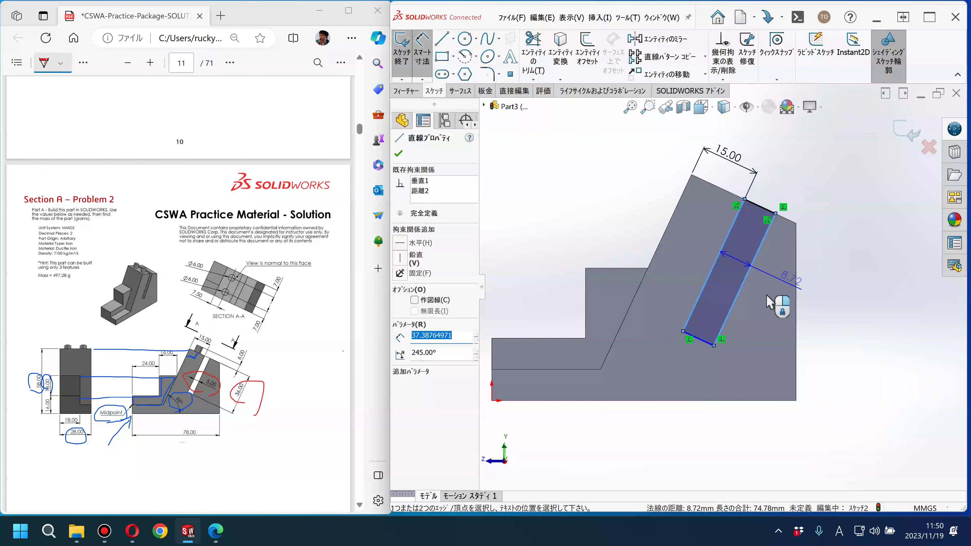
click(767, 314)
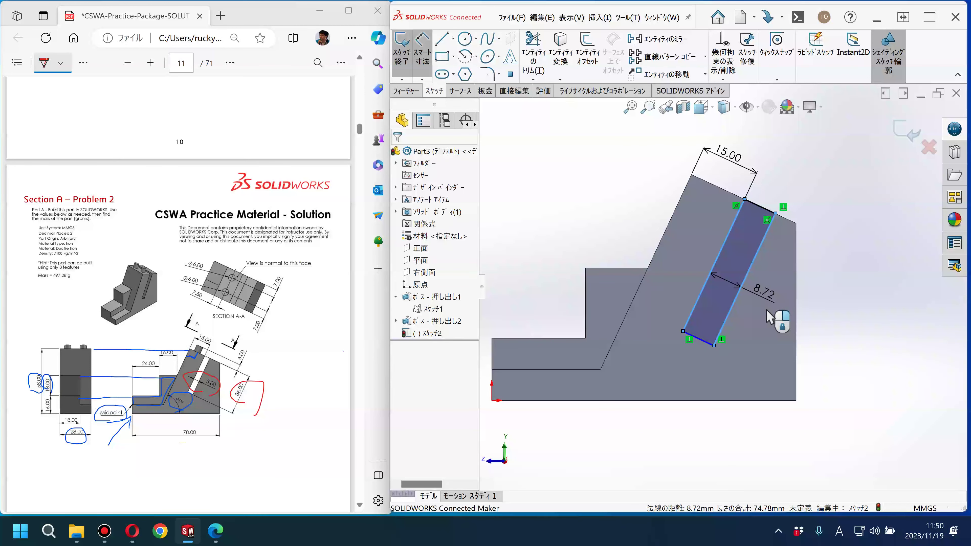
text(5)
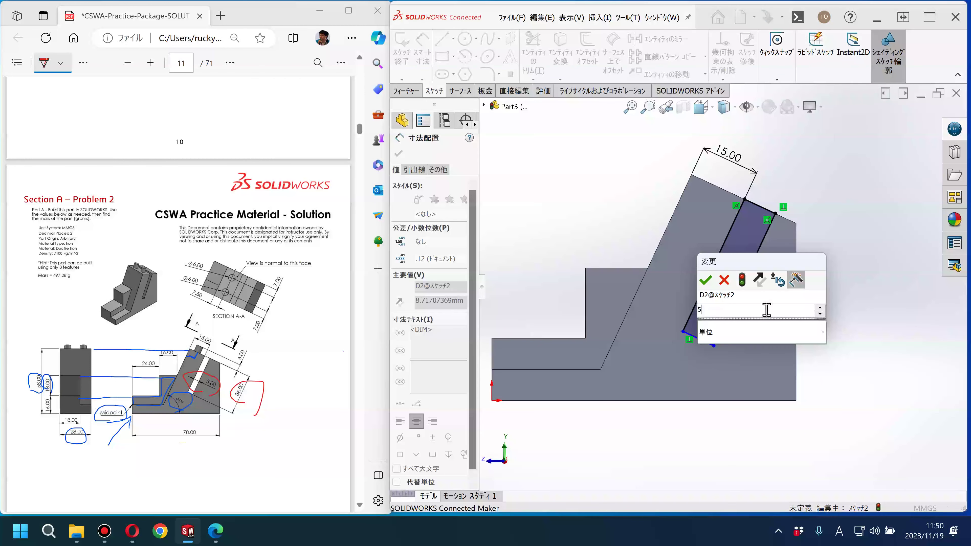
key(Return)
click(841, 324)
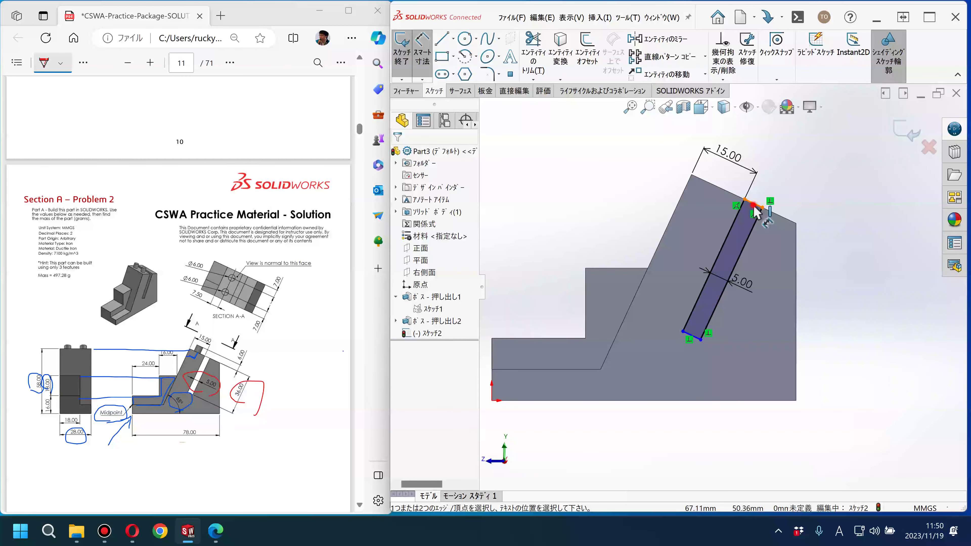
click(689, 336)
click(689, 338)
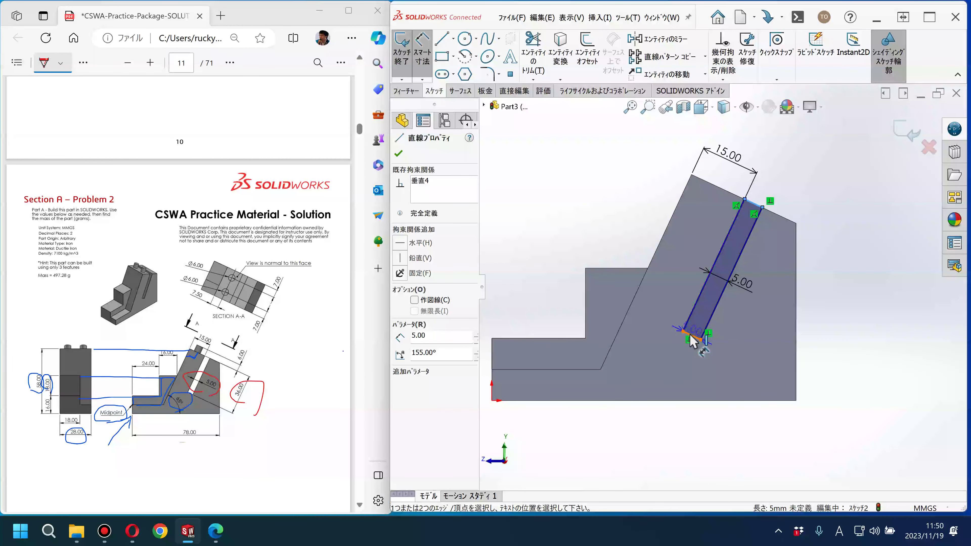
click(846, 338)
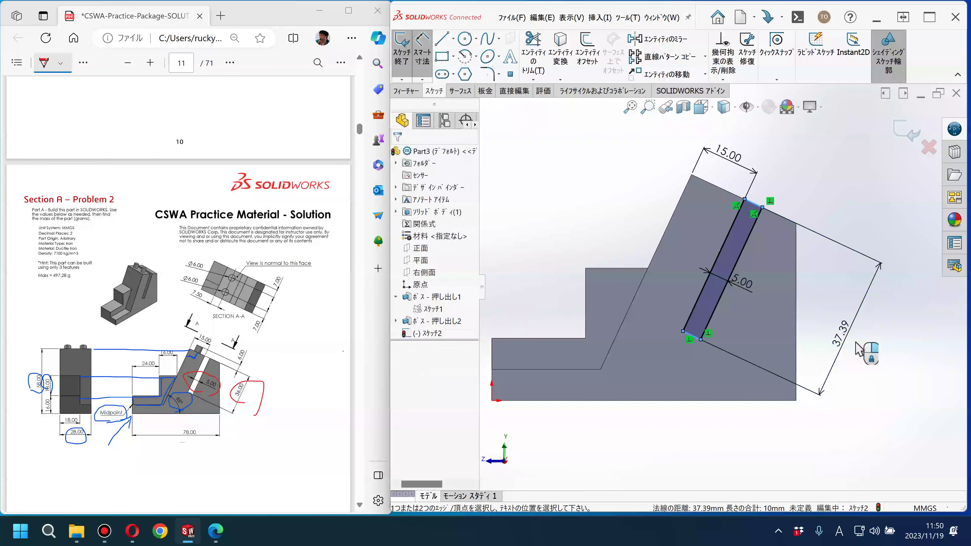
double_click(841, 334)
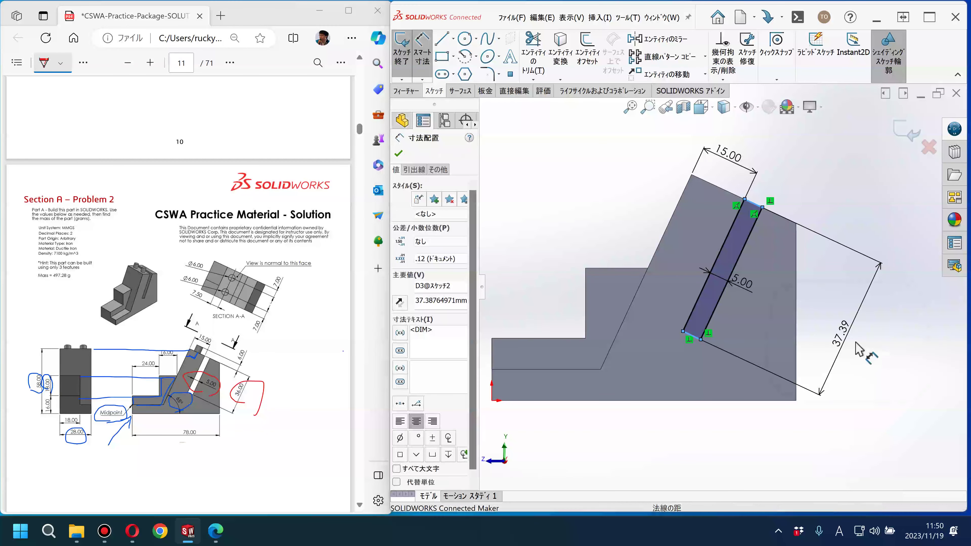
text(36)
key(Return)
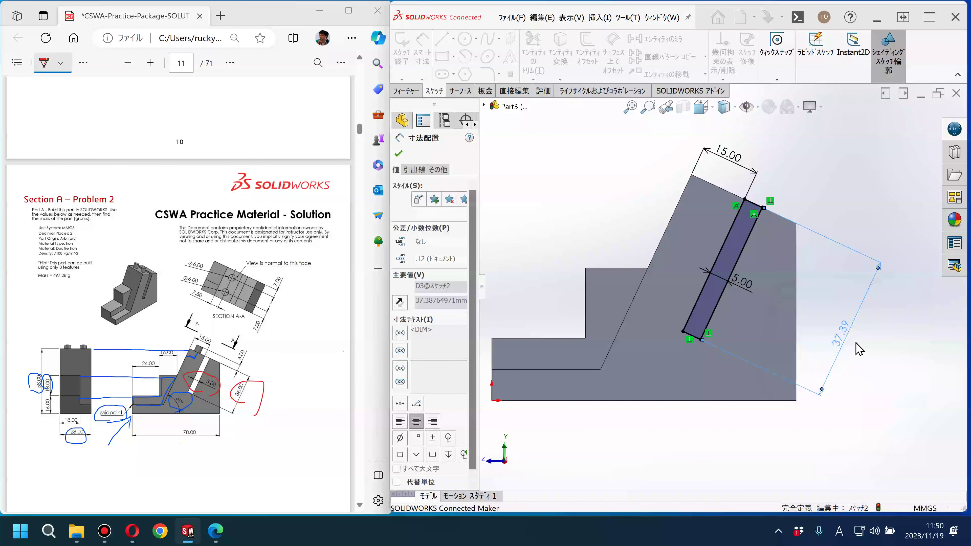
click(828, 206)
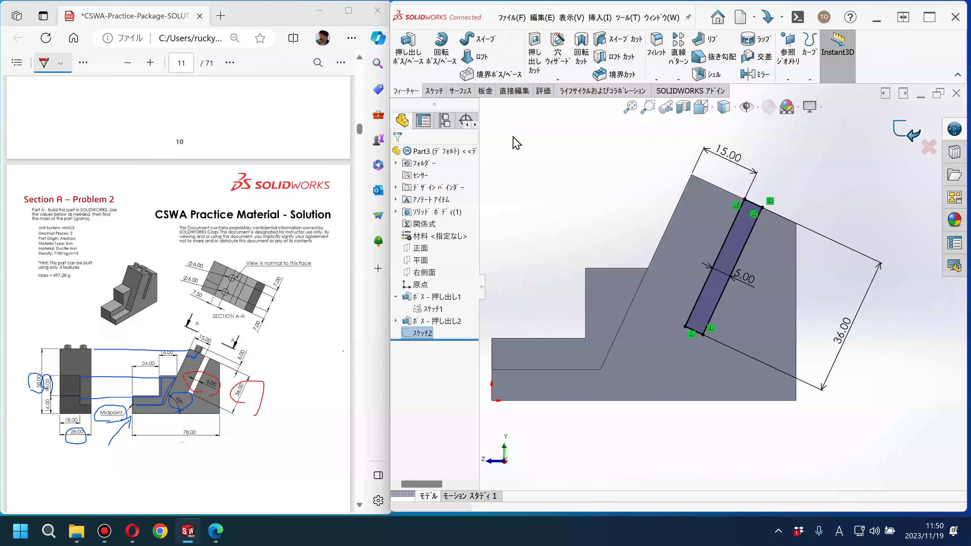
Cut Sketch2's slot Through All as Cut-Extrude1, then circle the section view in the PDF.
click(535, 59)
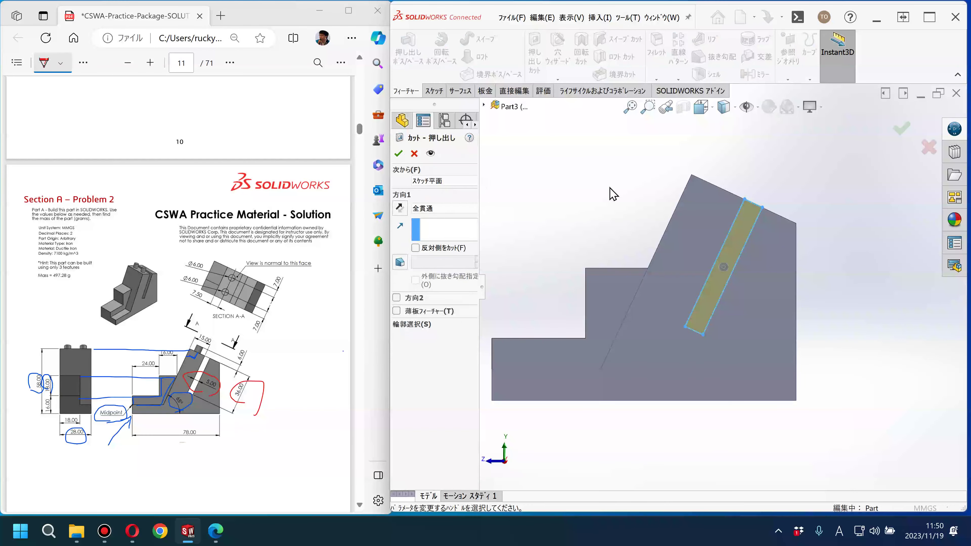
middle_drag(591, 211, 589, 229)
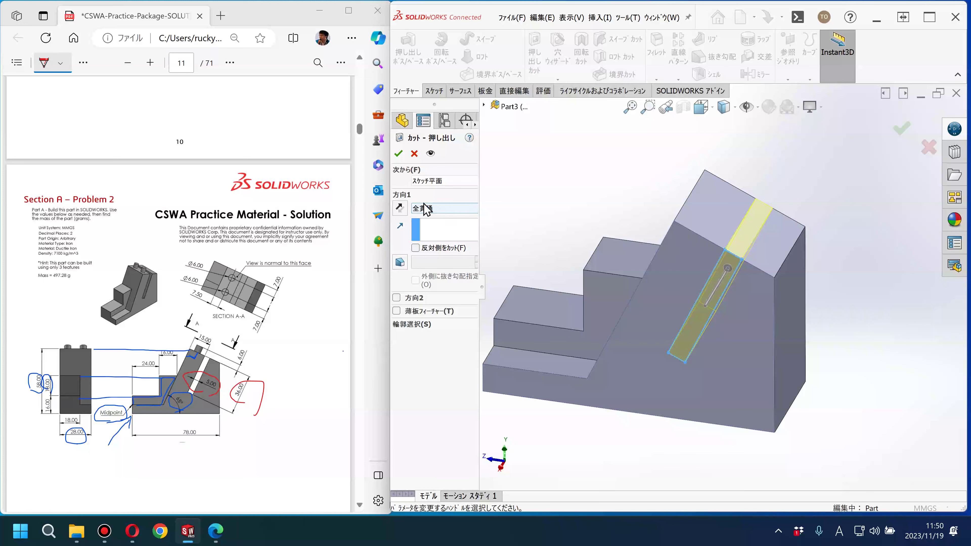
click(400, 154)
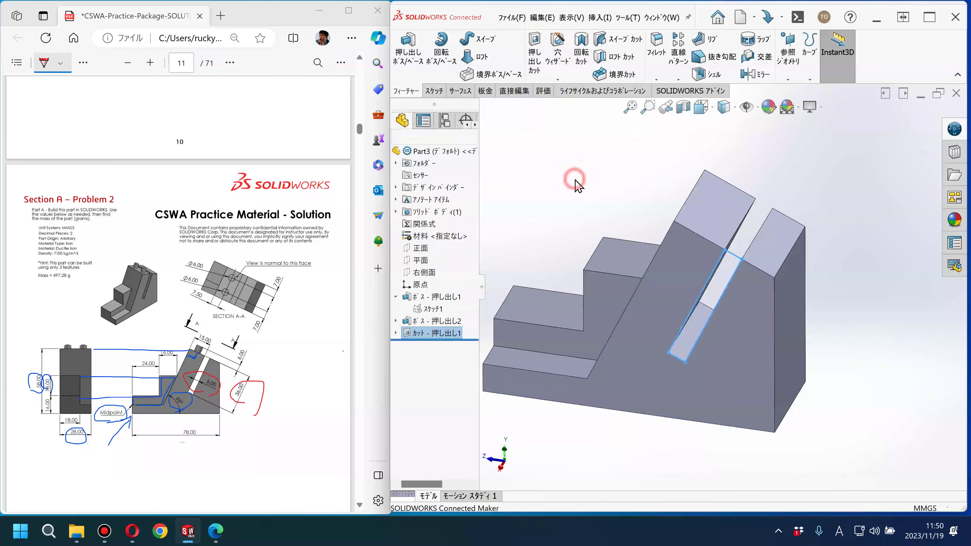
click(571, 198)
mouse_move(576, 211)
middle_down()
mouse_move(711, 208)
mouse_move(702, 174)
mouse_move(620, 199)
mouse_move(622, 213)
middle_up()
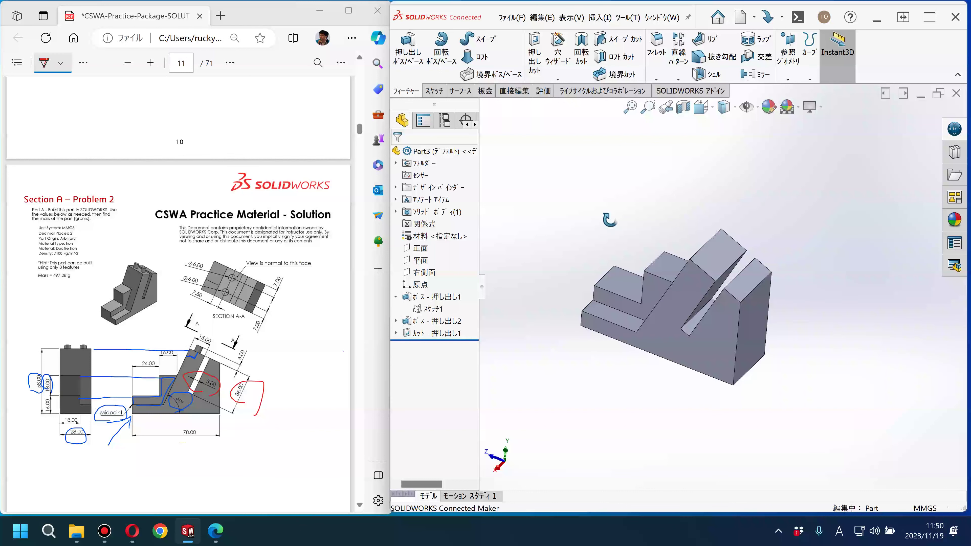
drag(135, 277, 129, 263)
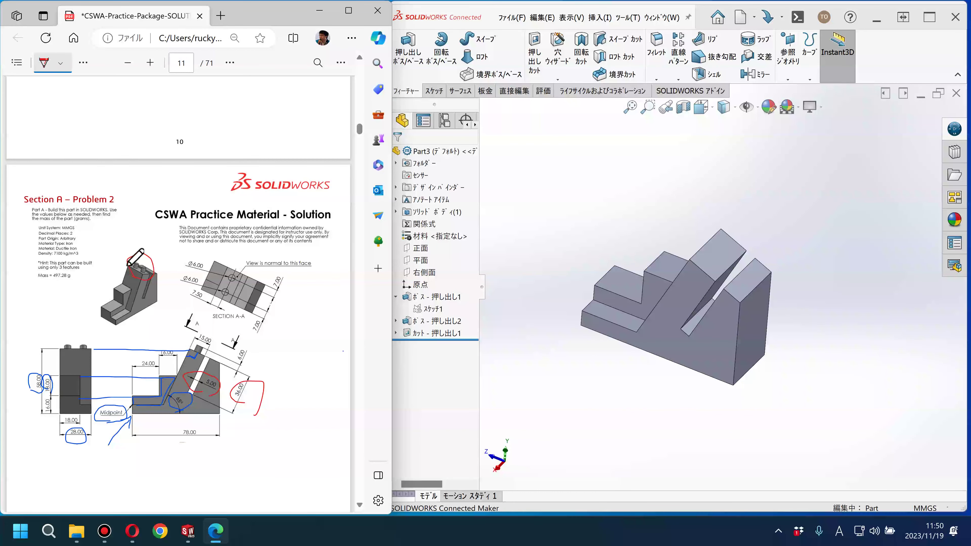
drag(234, 327, 214, 327)
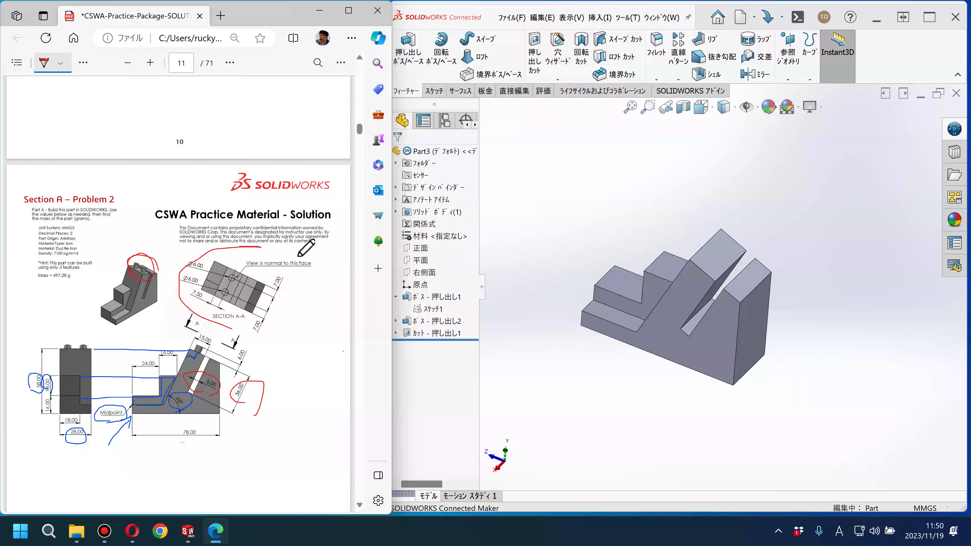
Start Sketch3 on the face and draw a horizontal line from edge to edge.
click(720, 264)
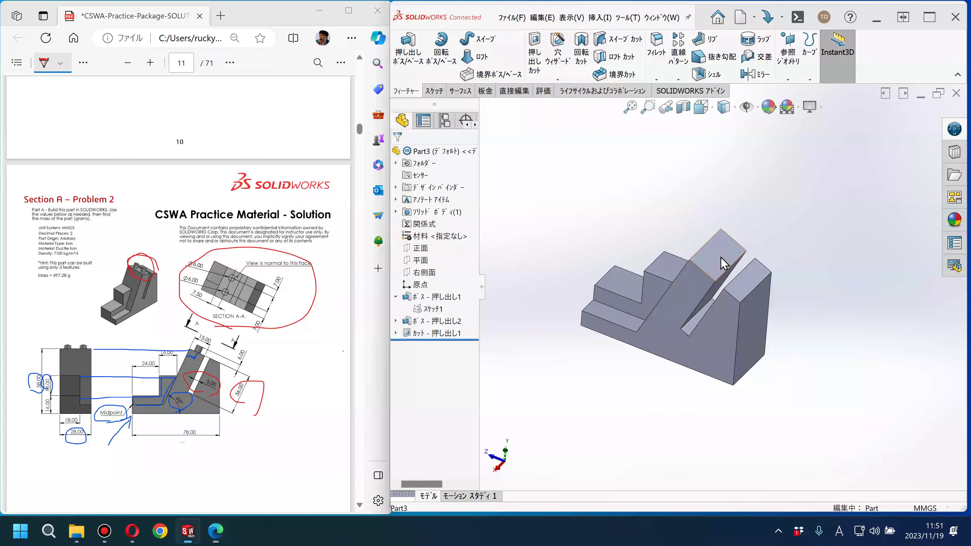
click(750, 247)
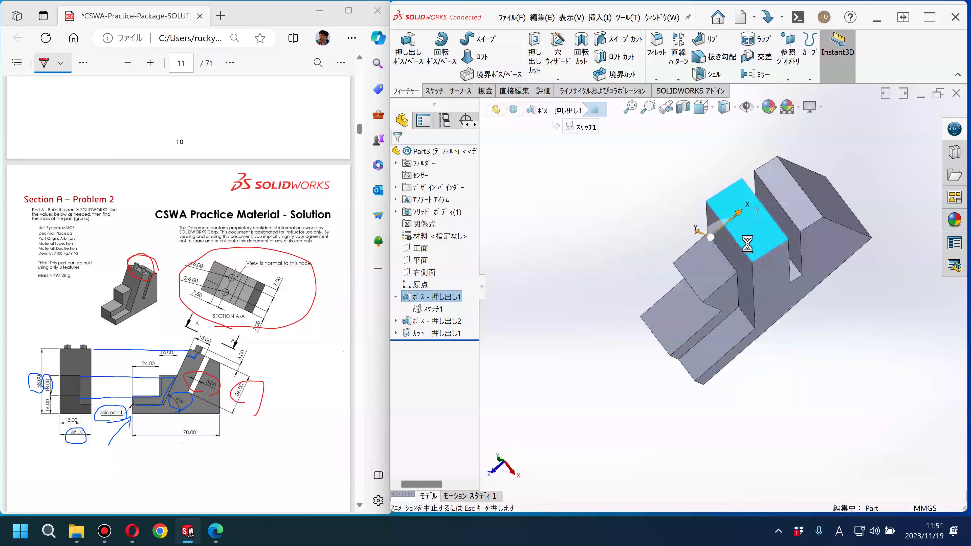
scroll(828, 260, down, 2)
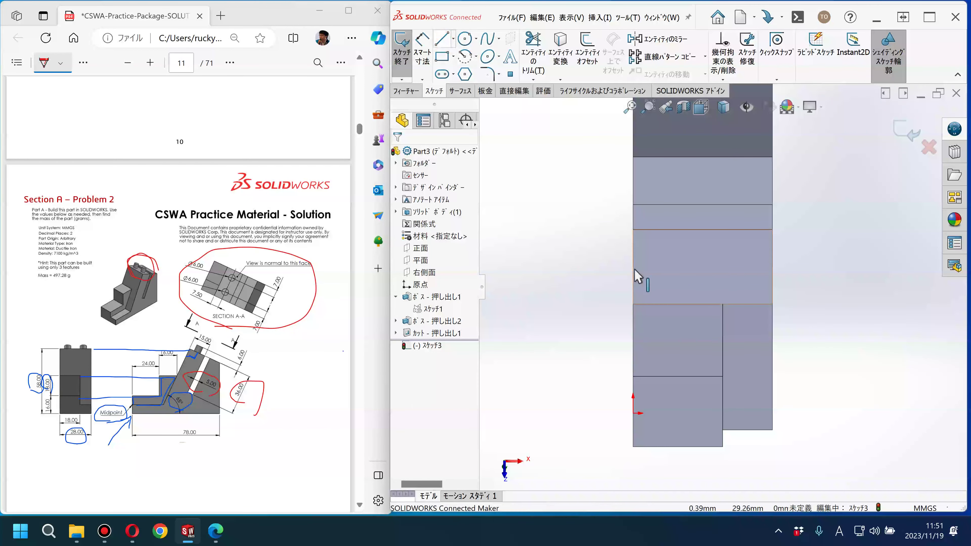
click(438, 42)
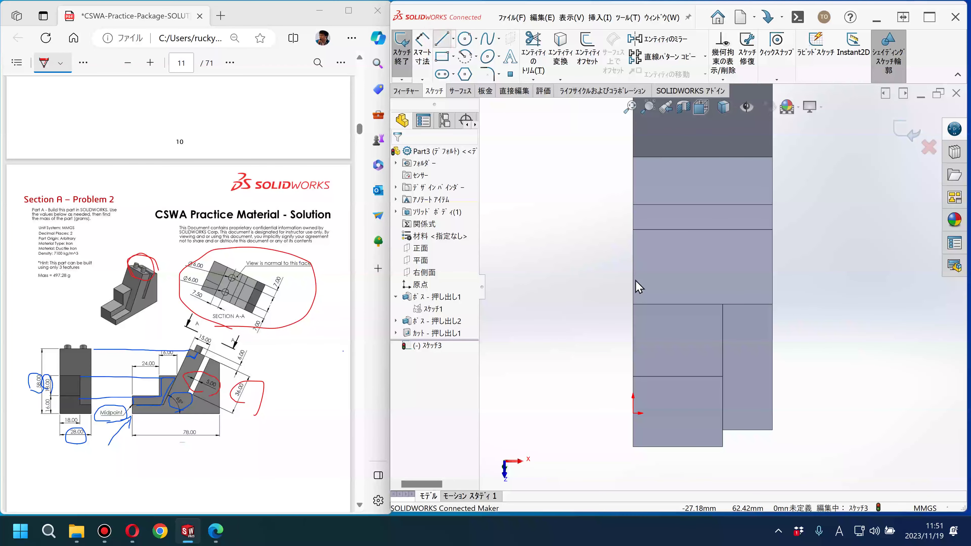
click(634, 304)
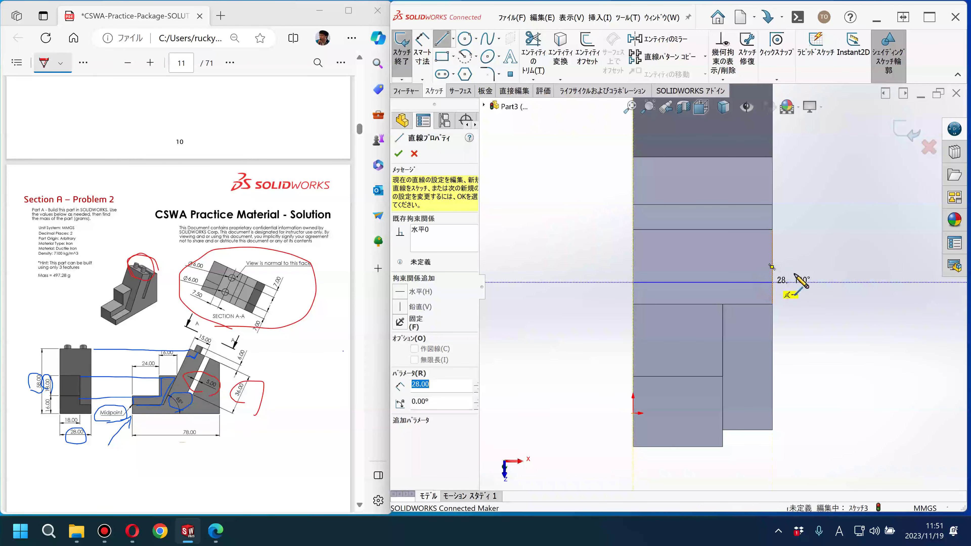
click(771, 282)
key(Escape)
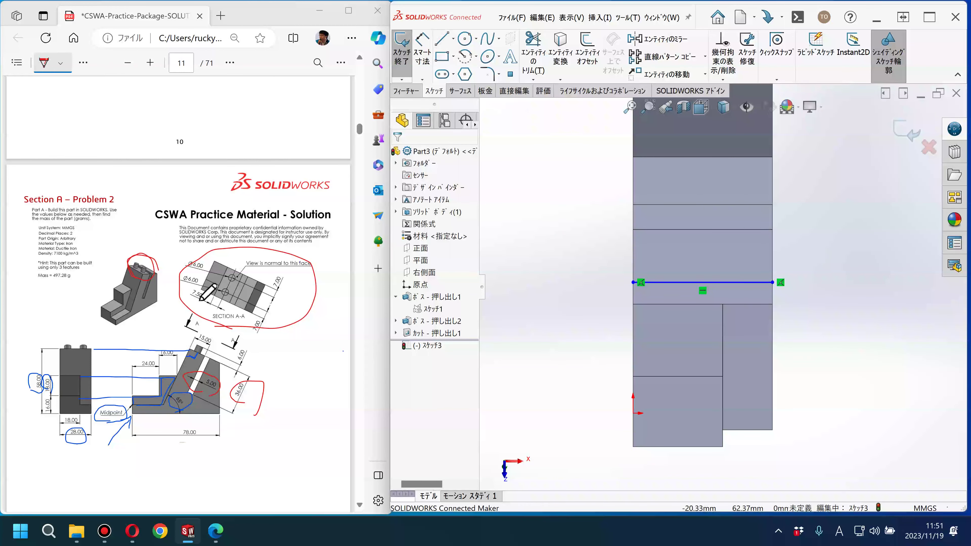
Dimension the horizontal line 7.50 mm from the step edge below it.
drag(183, 289, 198, 303)
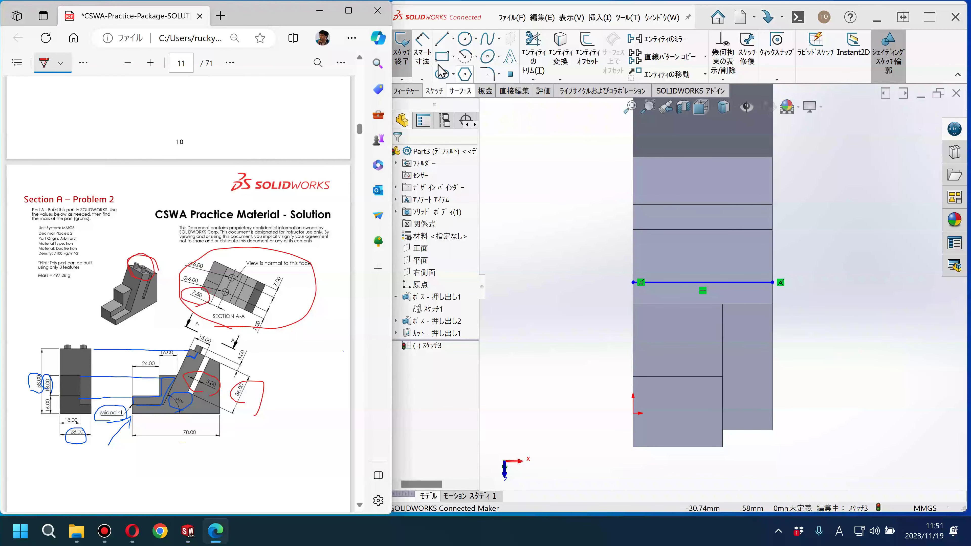
click(422, 57)
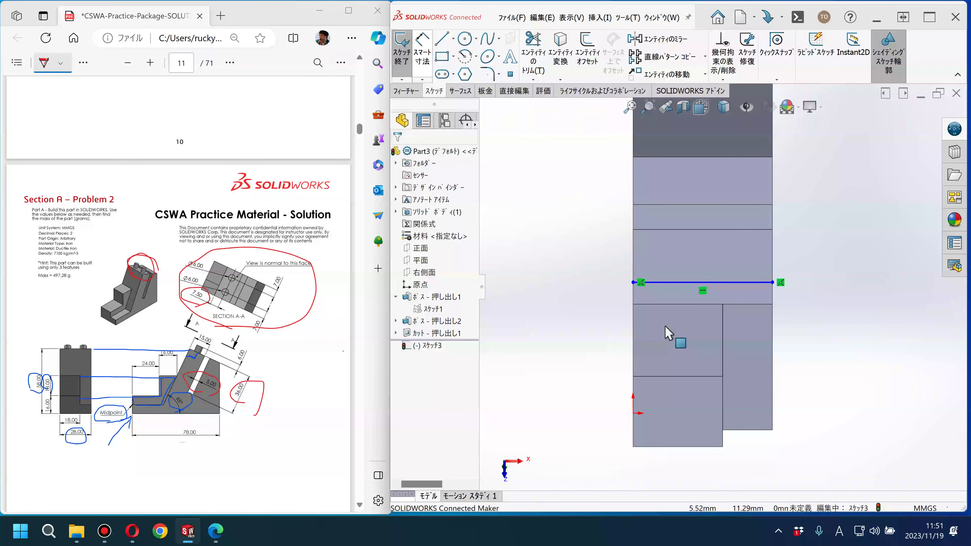
click(667, 300)
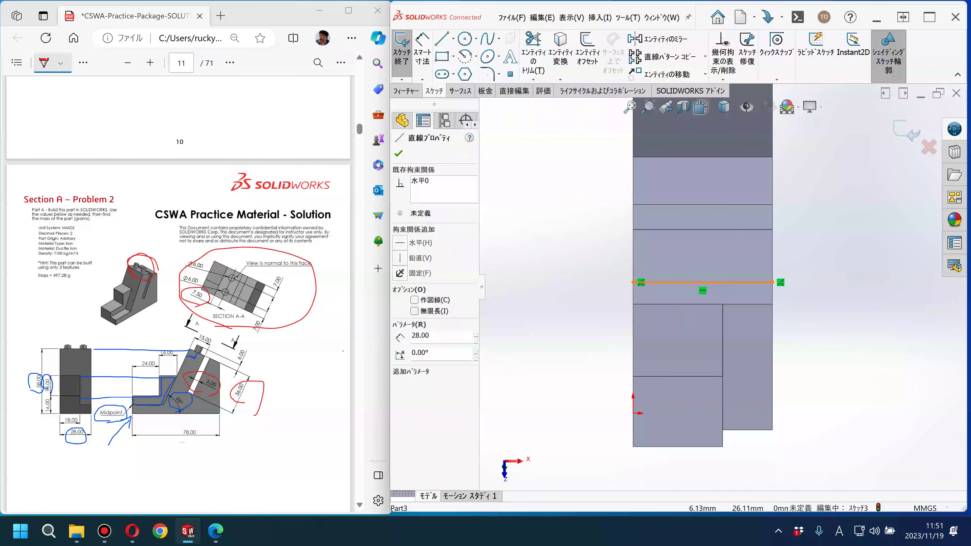
key(Return)
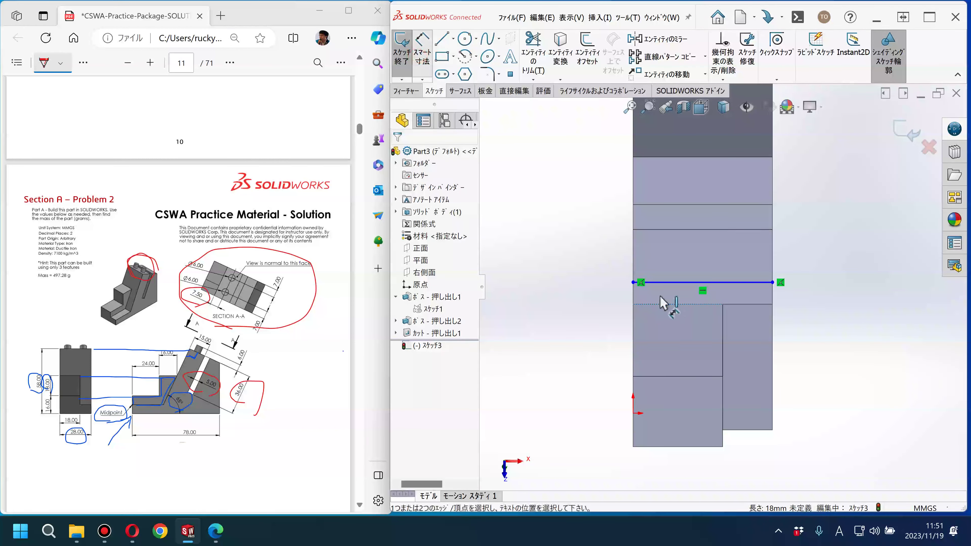
click(664, 295)
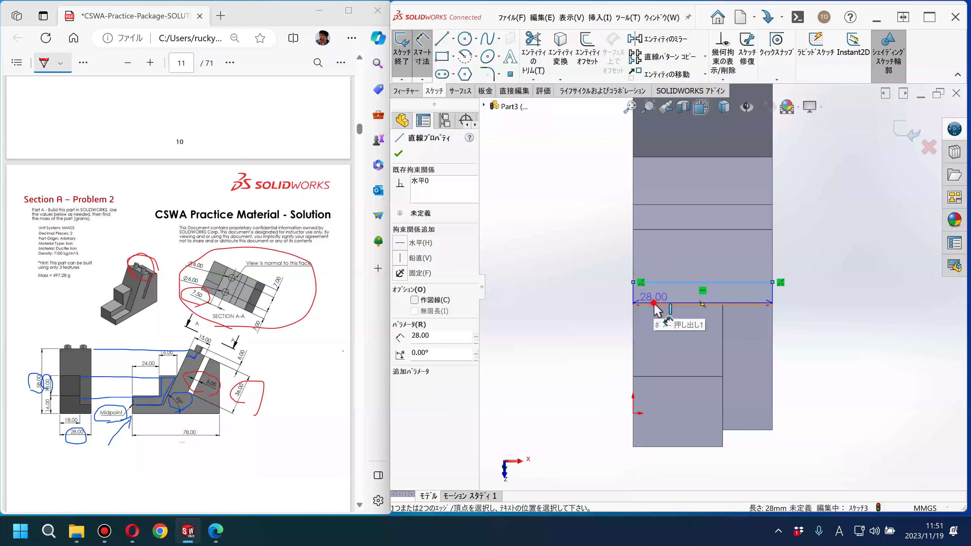
click(654, 304)
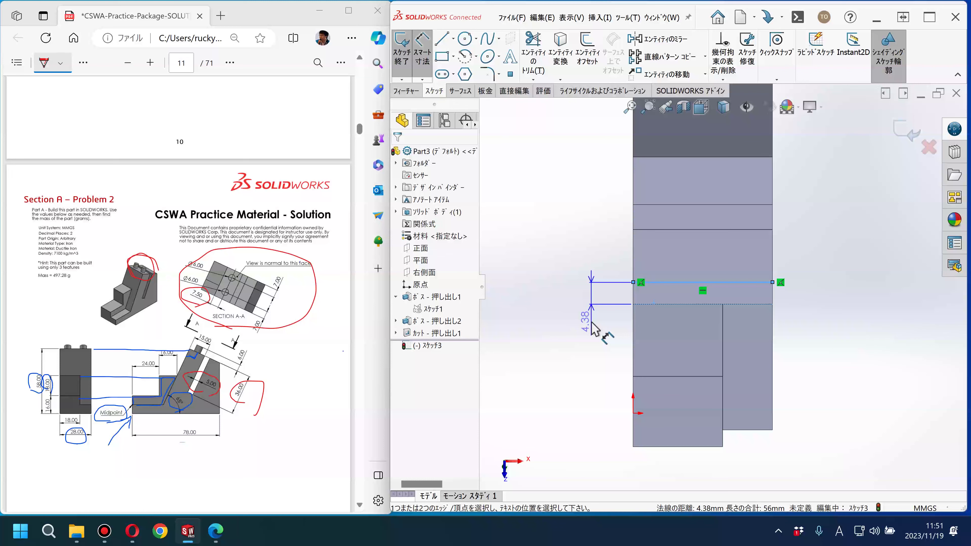
click(592, 328)
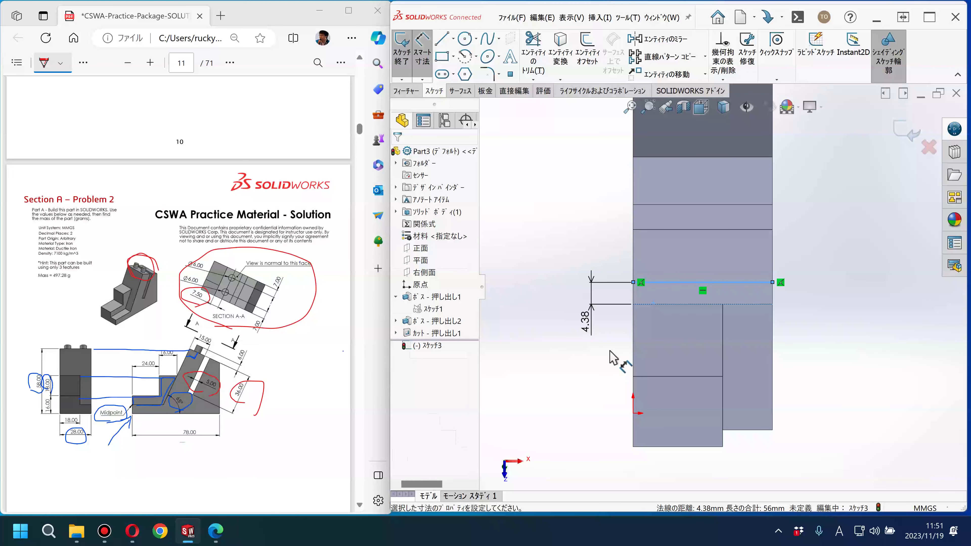
text(7.5)
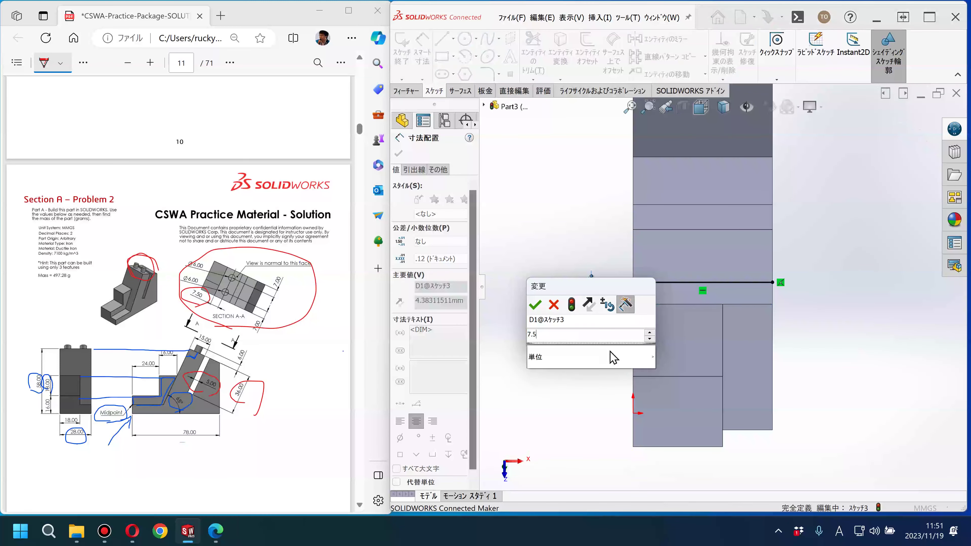
key(Return)
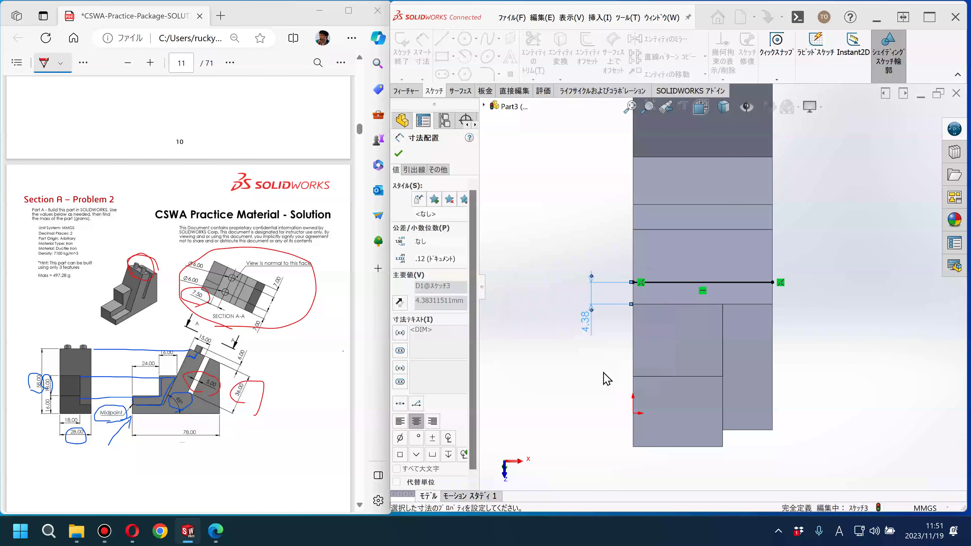
click(596, 369)
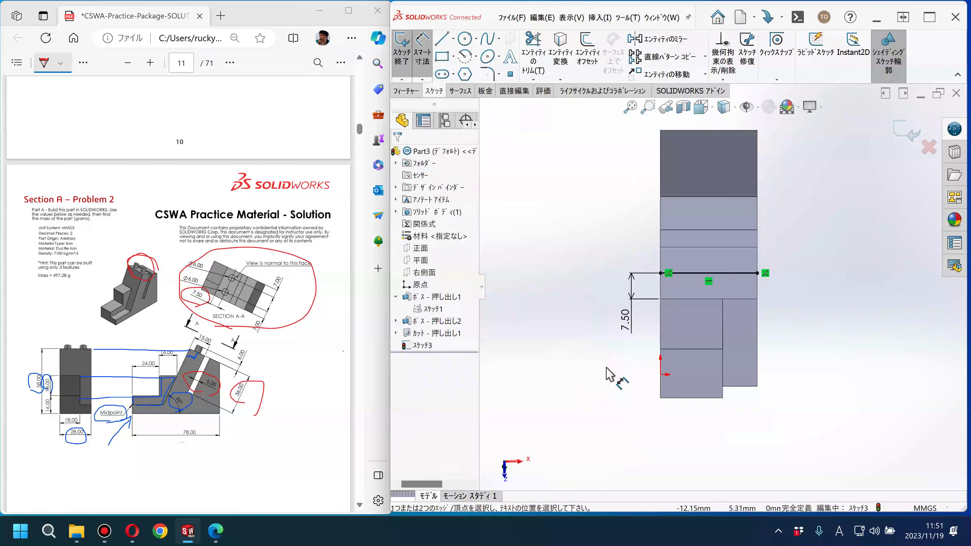
scroll(816, 284, down, 1)
key(Escape)
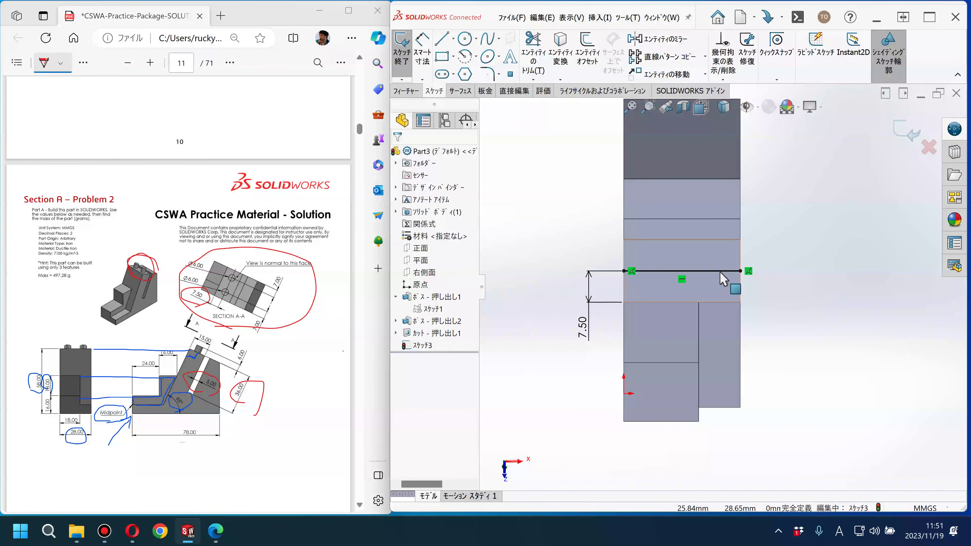
Convert the 28 mm horizontal line to construction geometry.
click(720, 272)
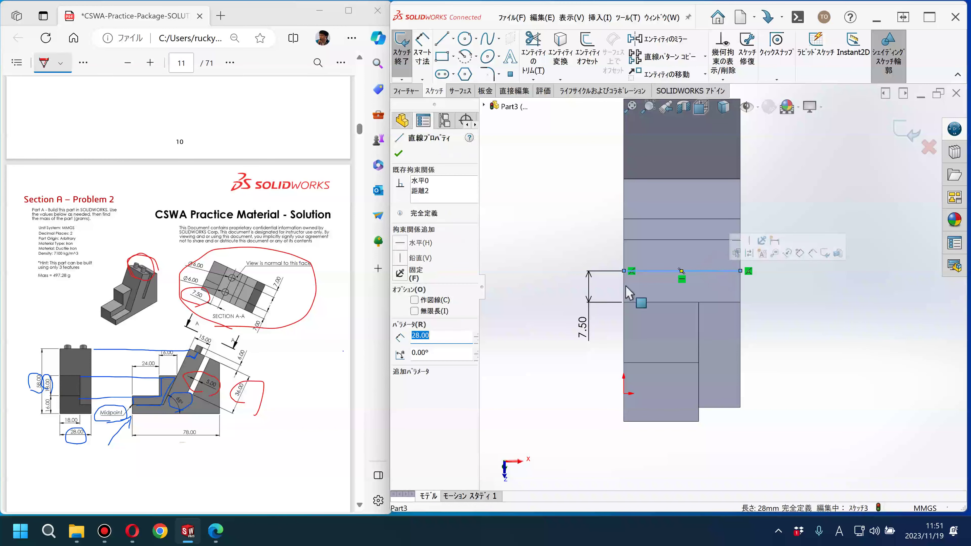
click(415, 301)
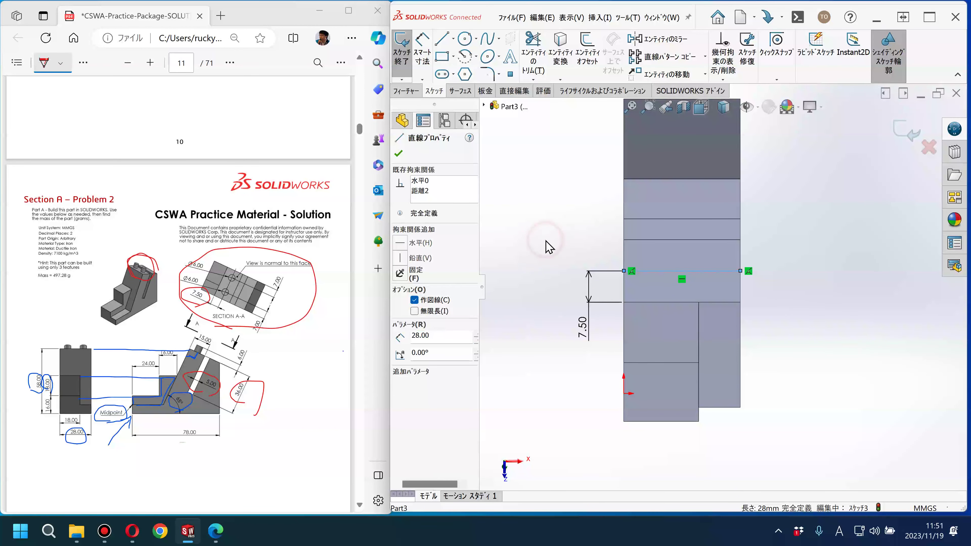
click(545, 241)
click(546, 241)
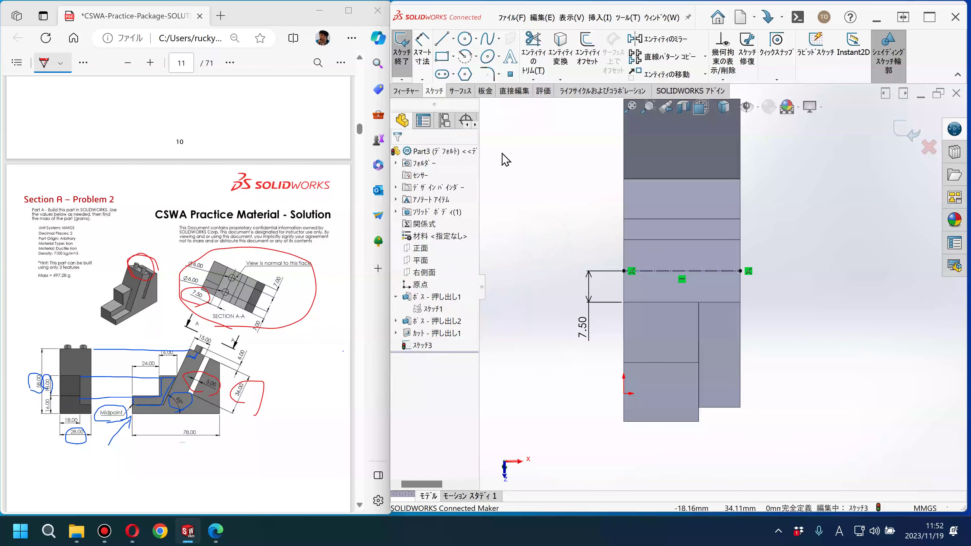
Sketch two circles centred on the construction line, one toward each side.
click(464, 38)
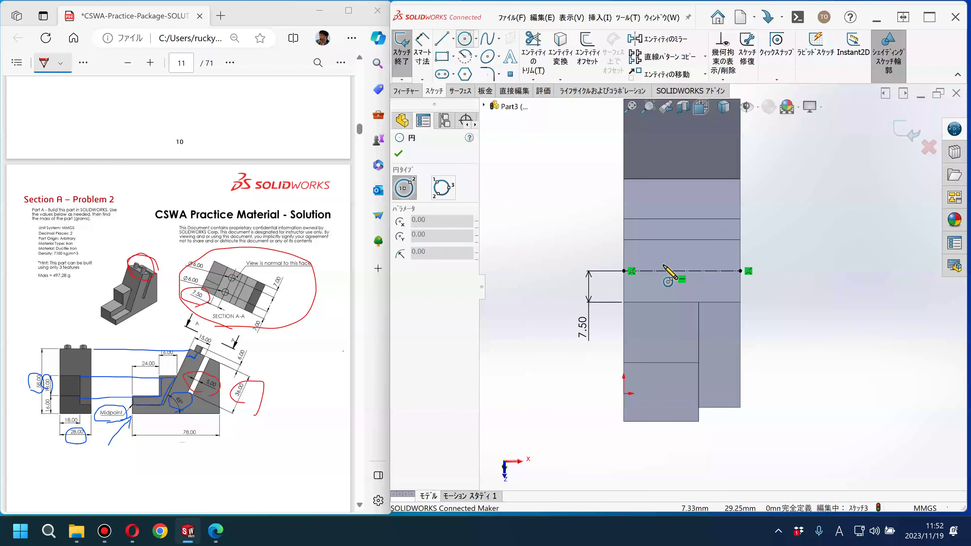
scroll(646, 259, down, 3)
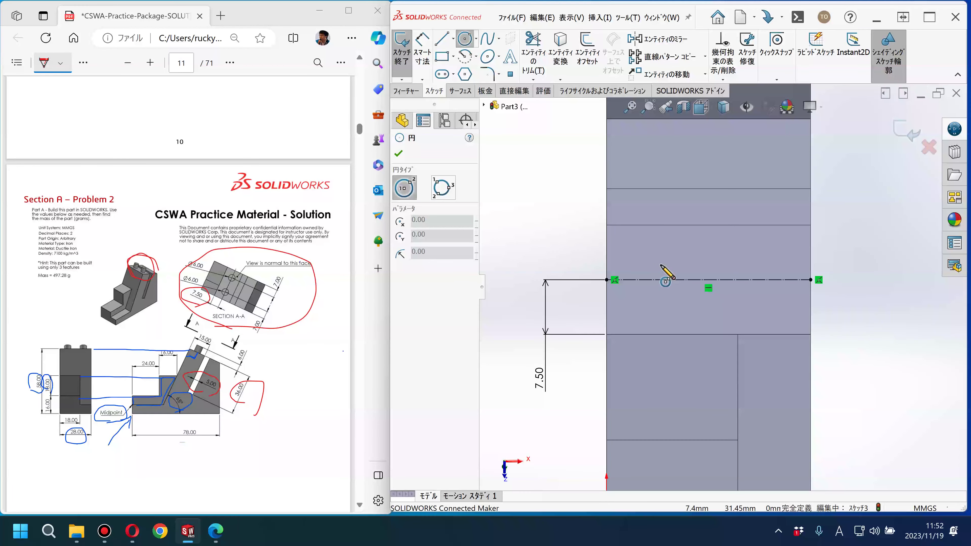
click(653, 280)
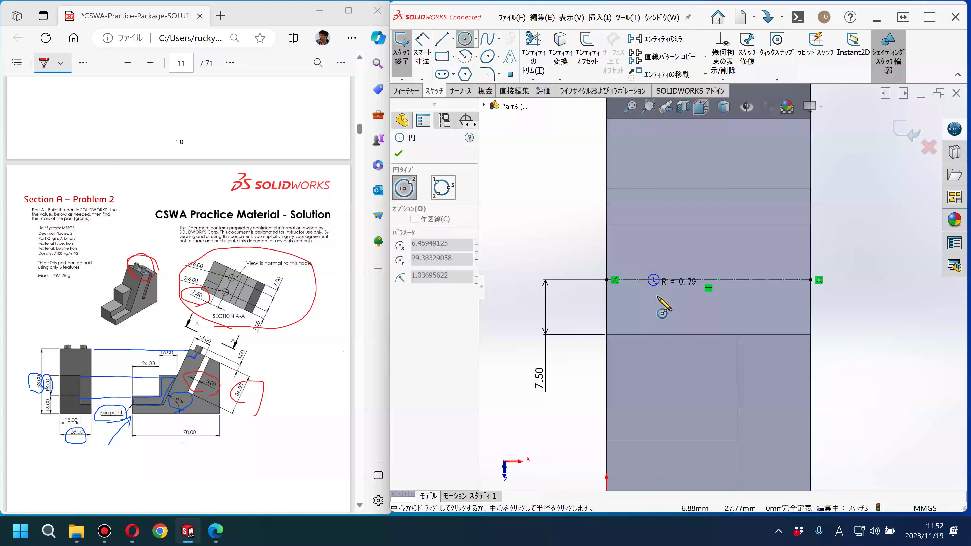
click(656, 298)
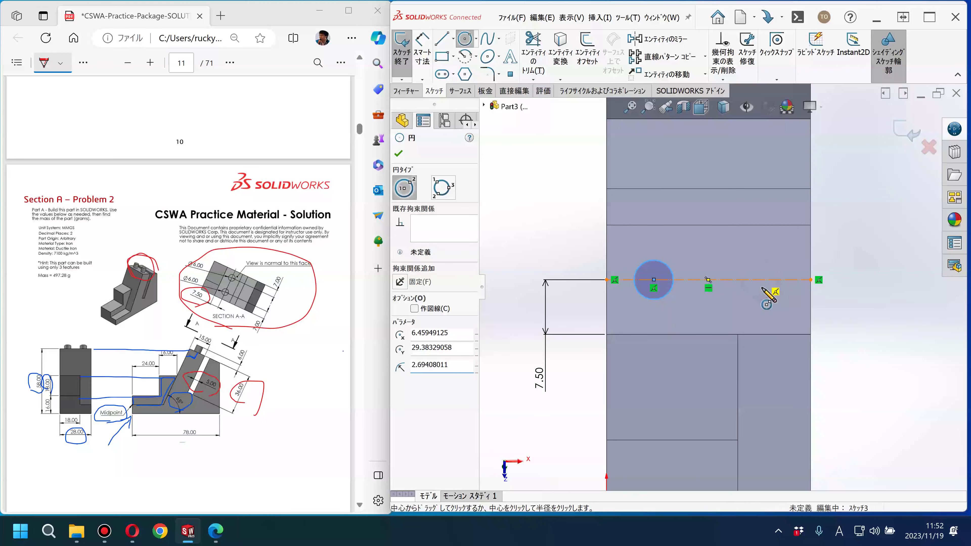
click(769, 302)
click(423, 49)
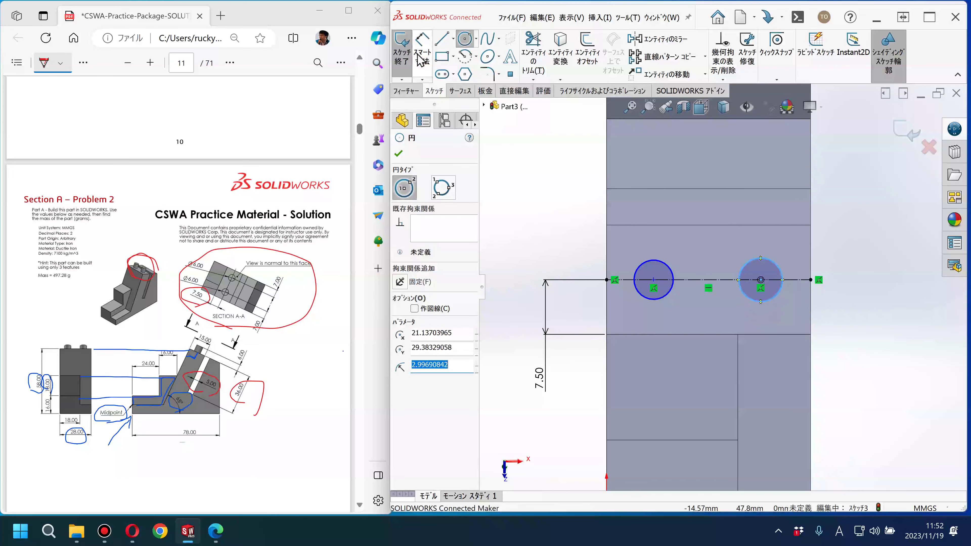
Dimension both circles to a 6 mm diameter.
click(422, 49)
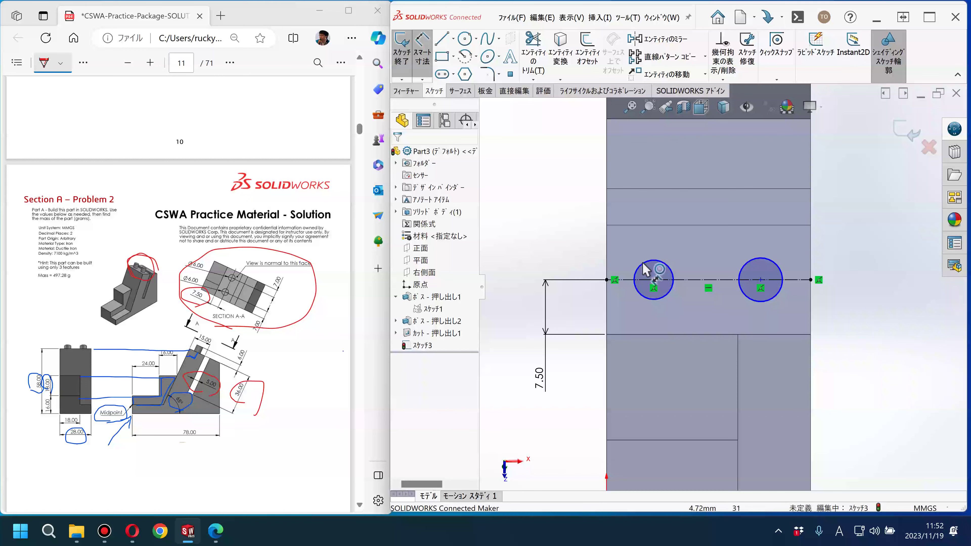
click(613, 257)
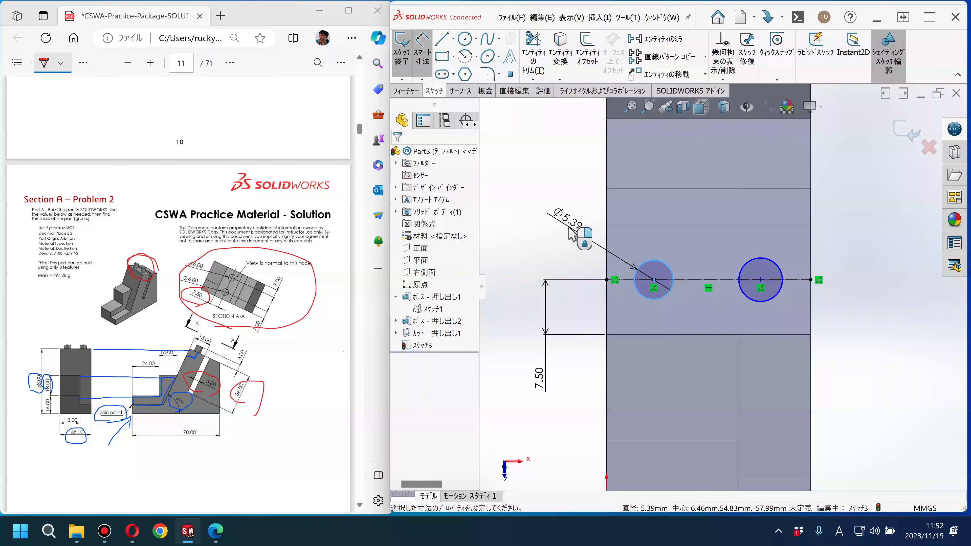
click(569, 231)
text(6)
key(Escape)
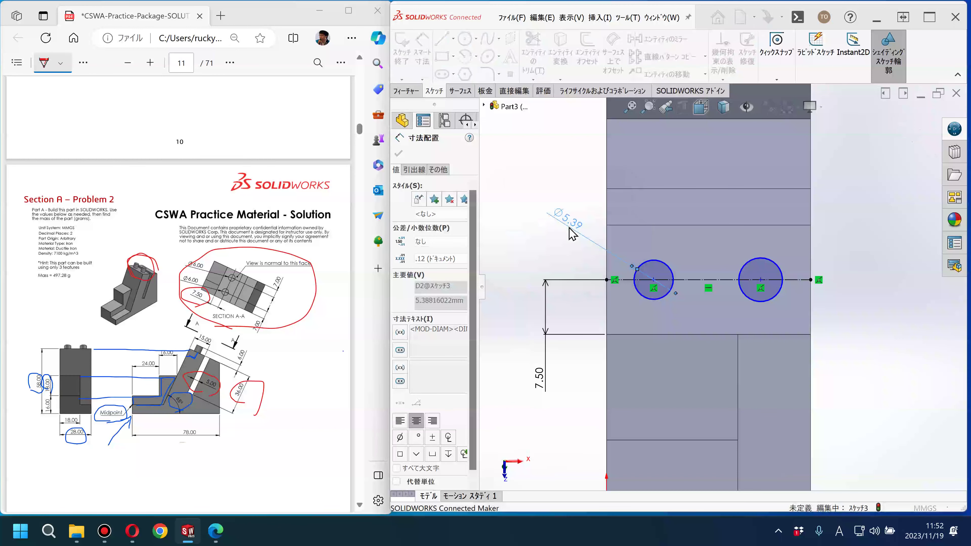
key(Return)
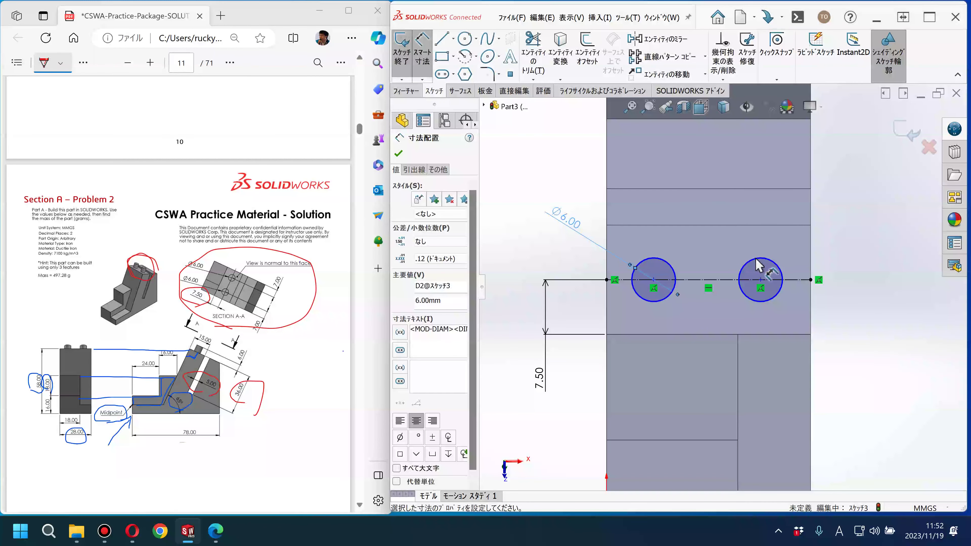
click(774, 263)
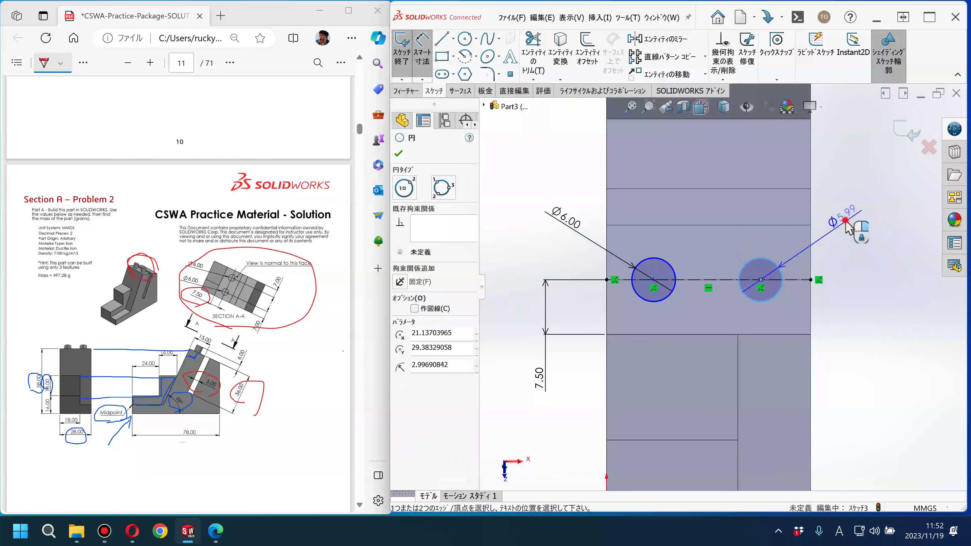
click(845, 226)
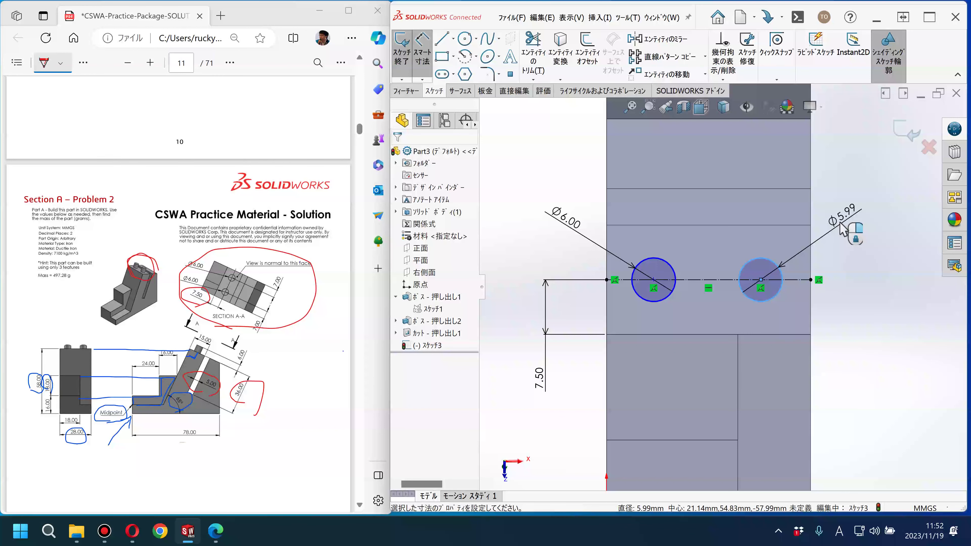
text(6)
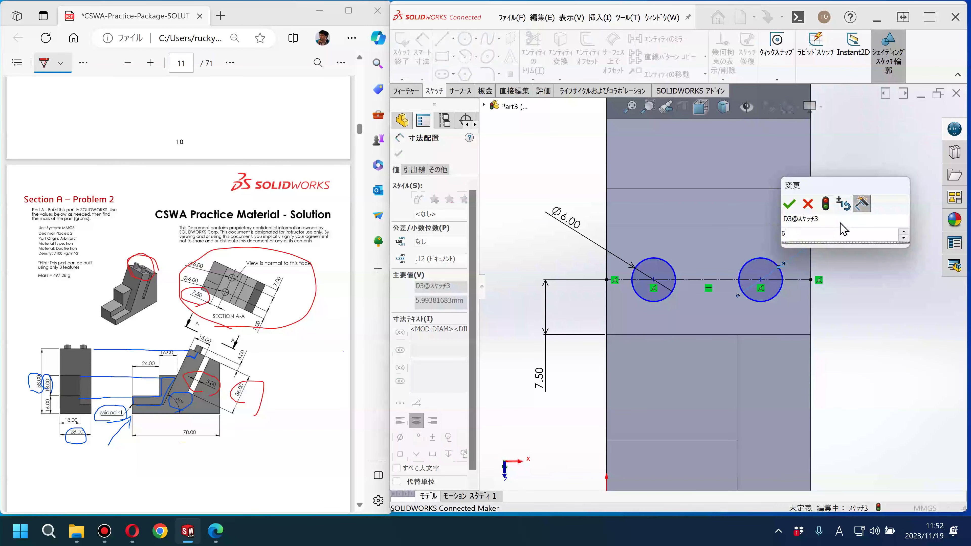
key(Escape)
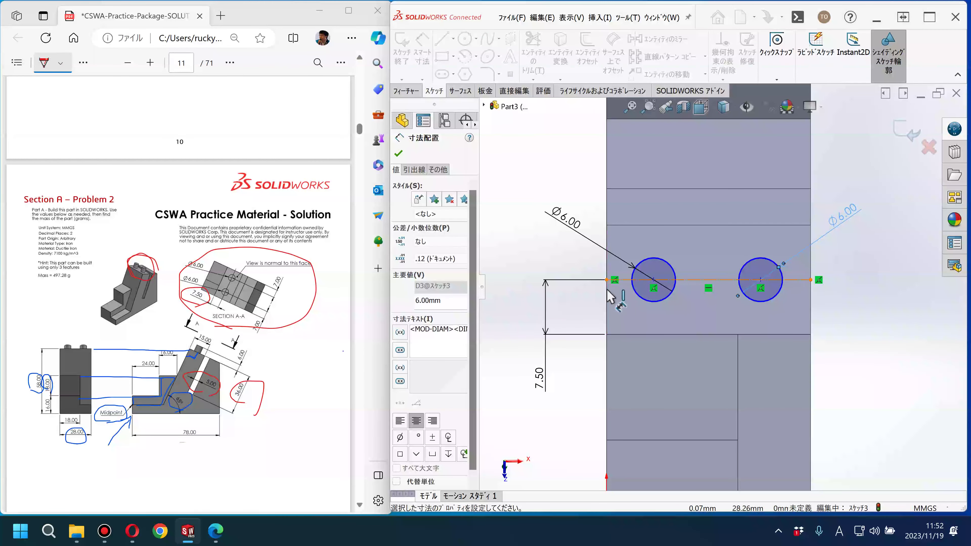
Place each circle centre 7 mm from its side edge, fully defining the sketch.
click(648, 303)
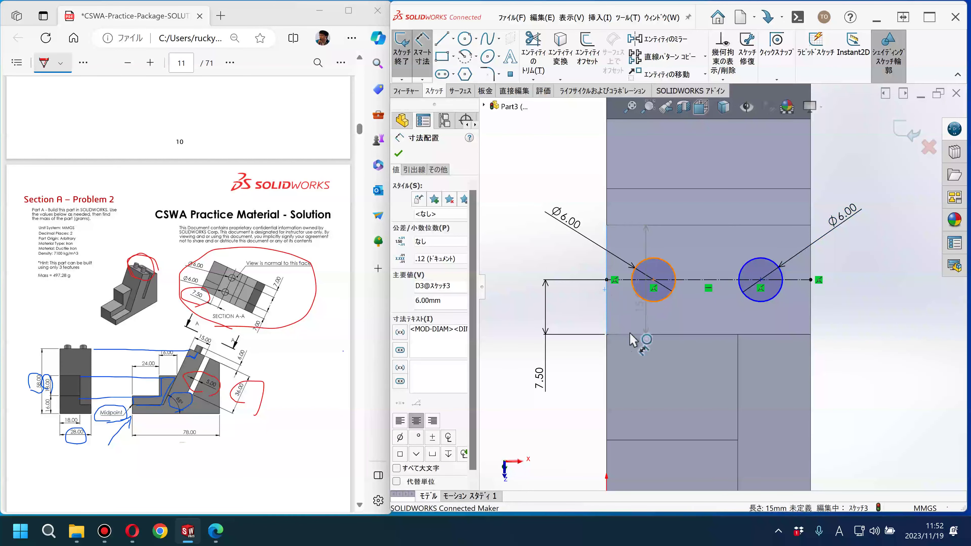
click(577, 376)
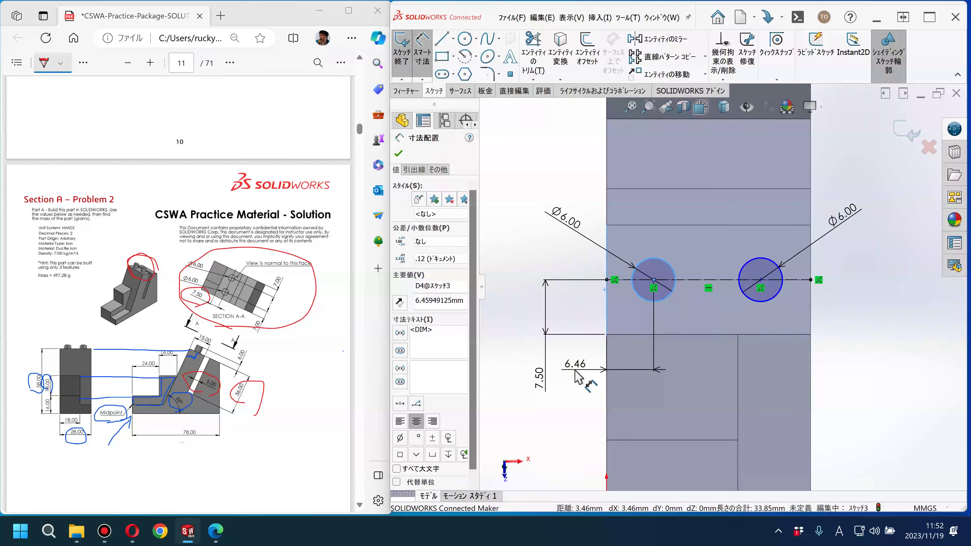
text(7)
key(Escape)
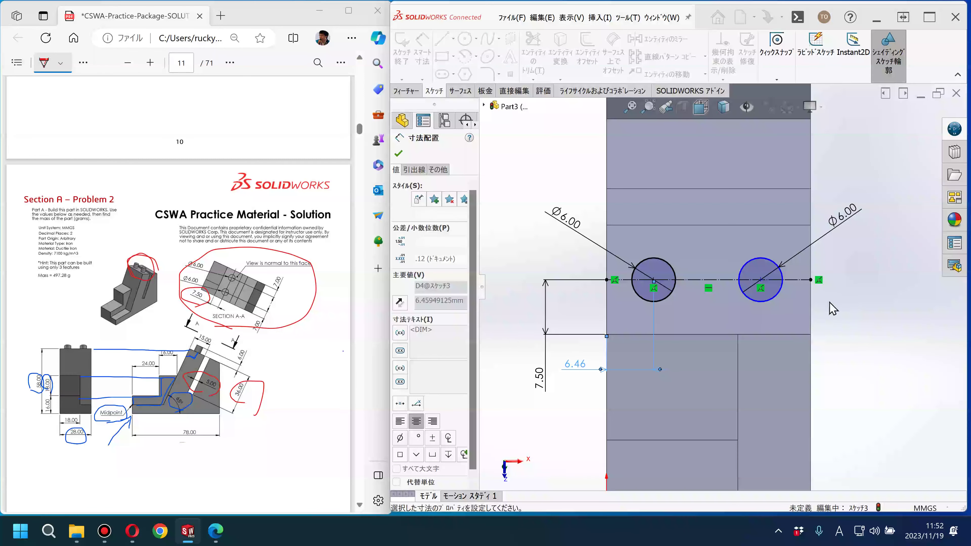
click(771, 304)
click(810, 340)
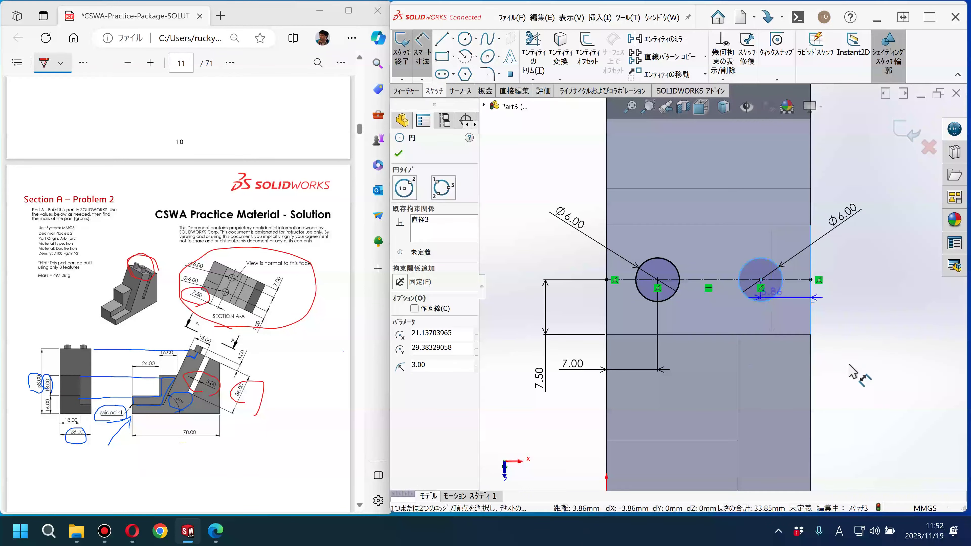
click(850, 372)
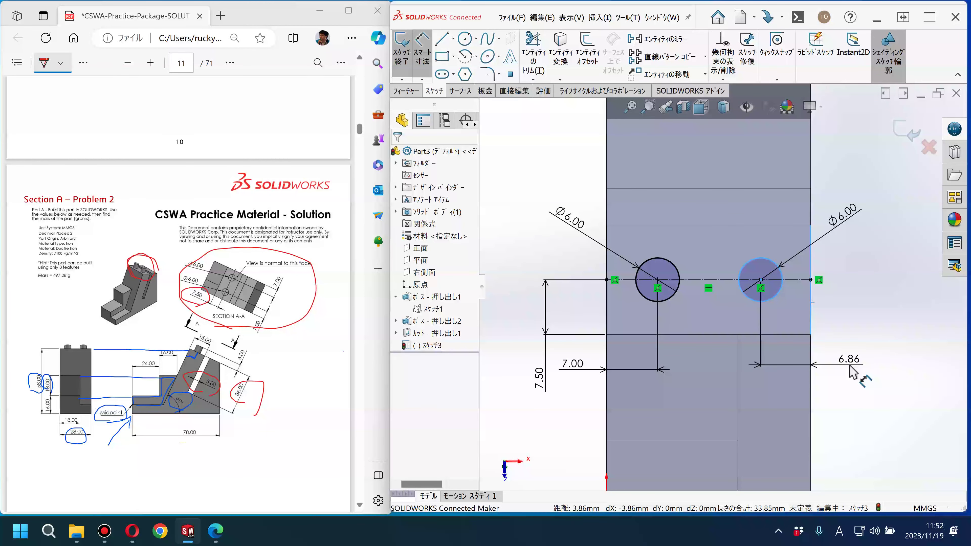
text(7)
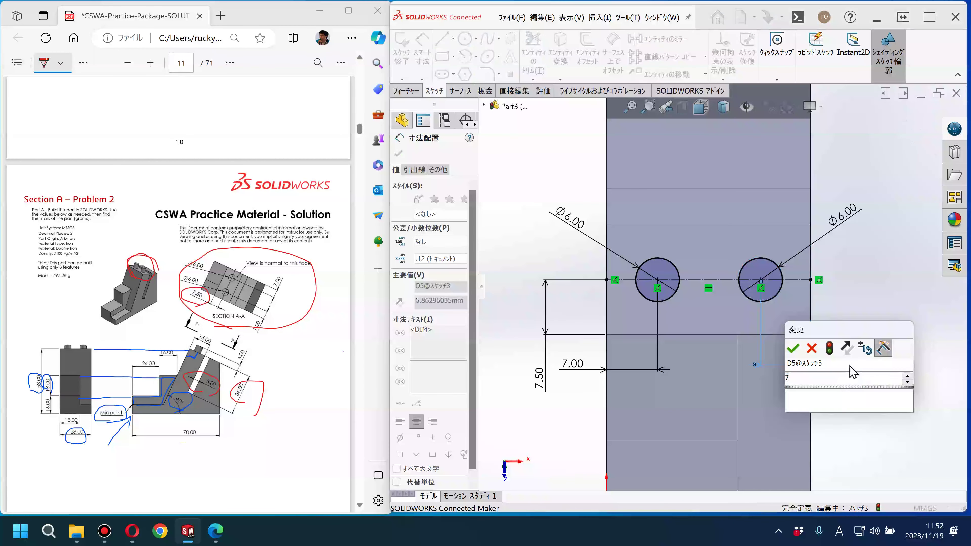
key(Escape)
drag(245, 346, 253, 355)
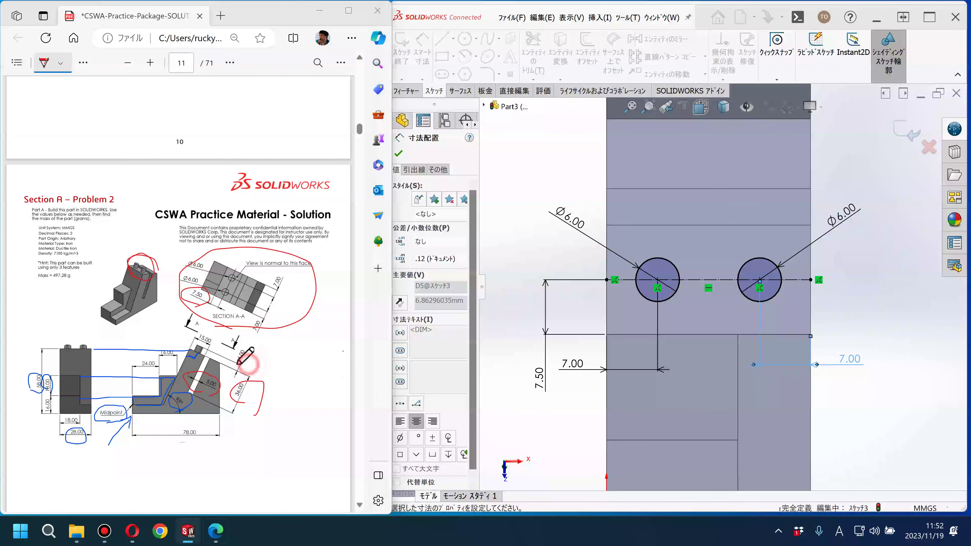
click(869, 325)
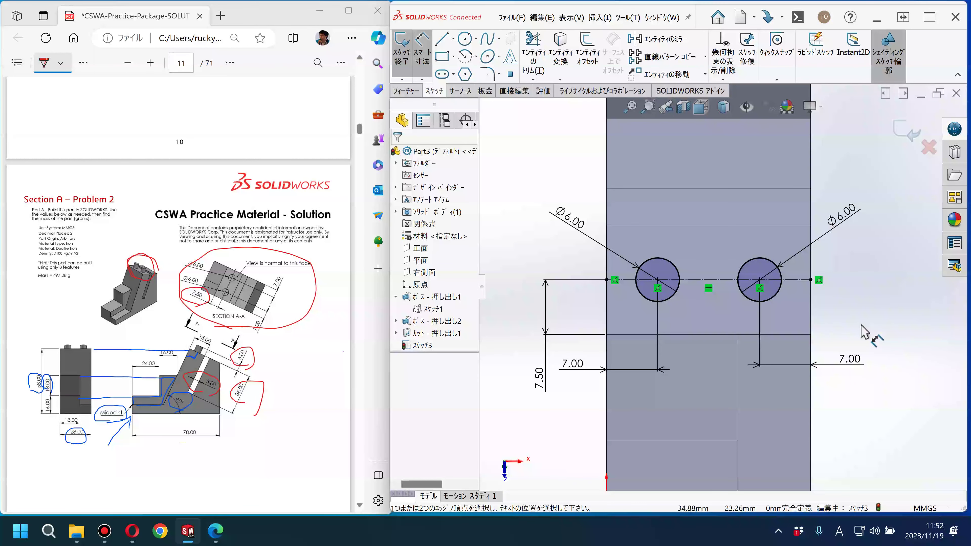
scroll(864, 333, up, 1)
Extrude the two Ø6 circles 6 mm blind into cylindrical bosses (Boss-Extrude3).
scroll(864, 332, up, 1)
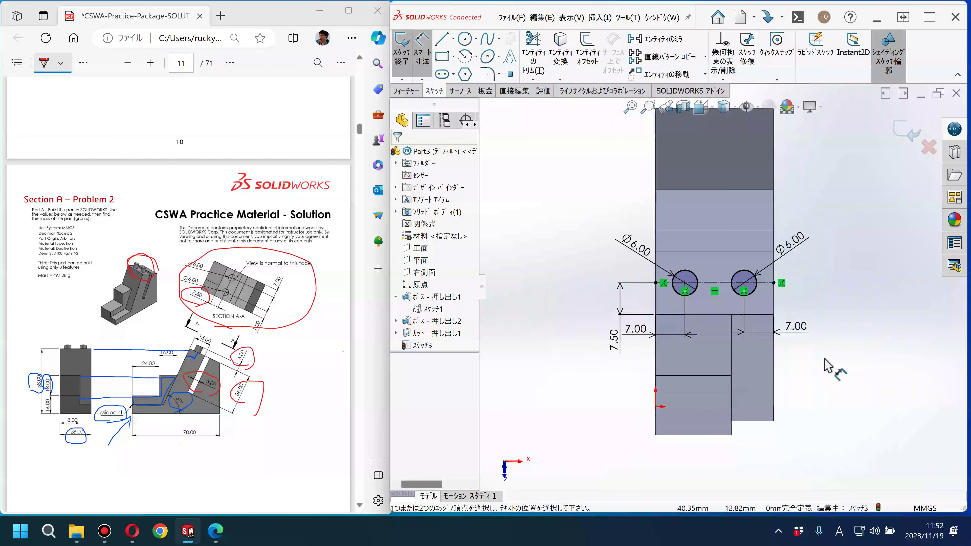
mouse_move(815, 329)
middle_down()
mouse_move(705, 197)
mouse_move(726, 240)
middle_up()
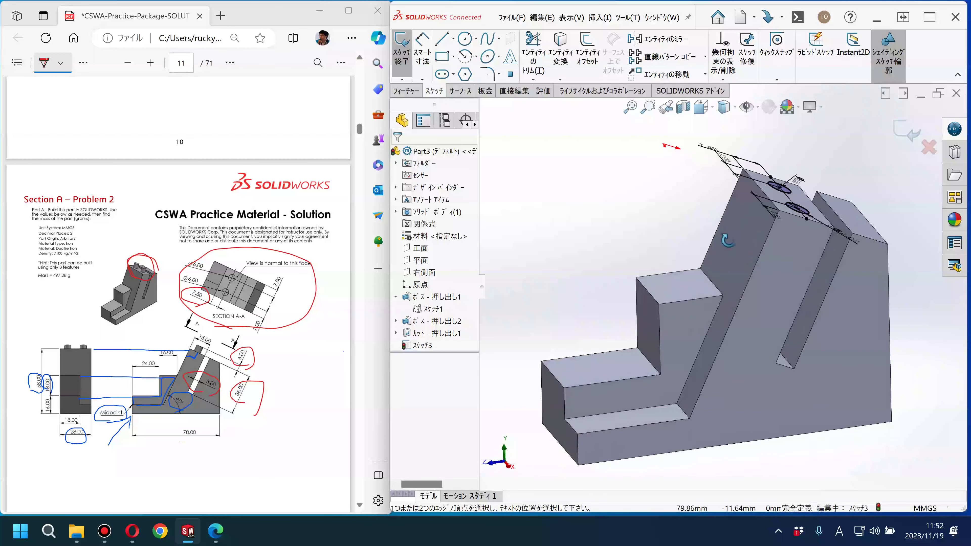
click(906, 131)
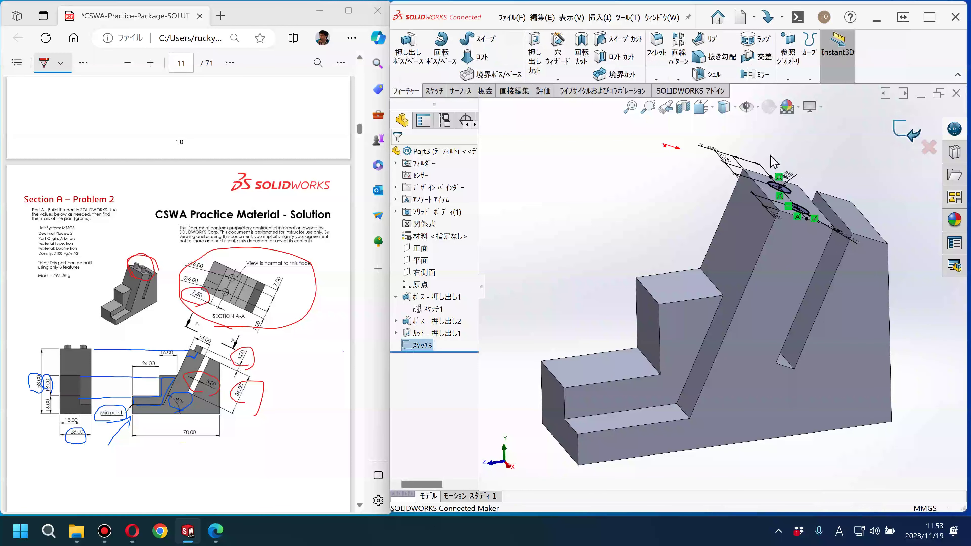
click(401, 56)
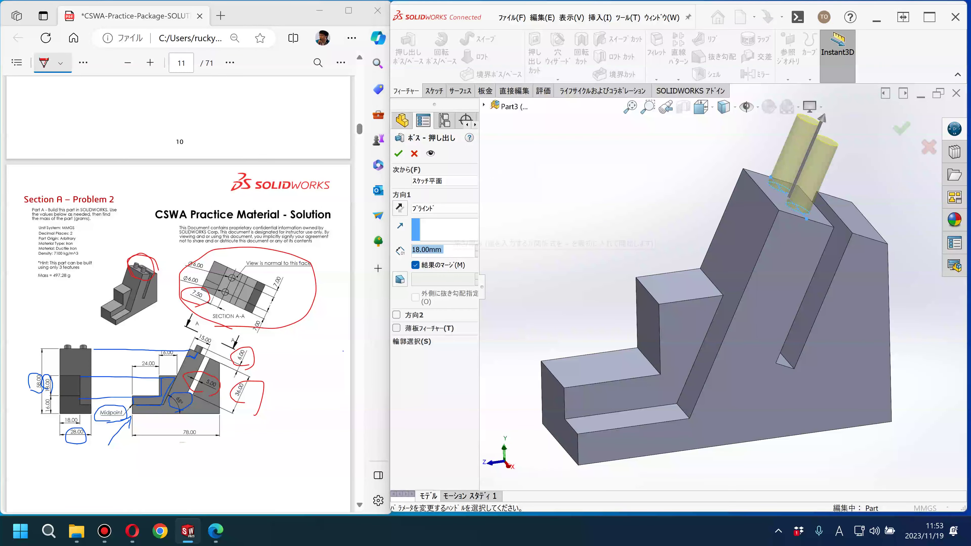
text(6)
key(Return)
key(Return)
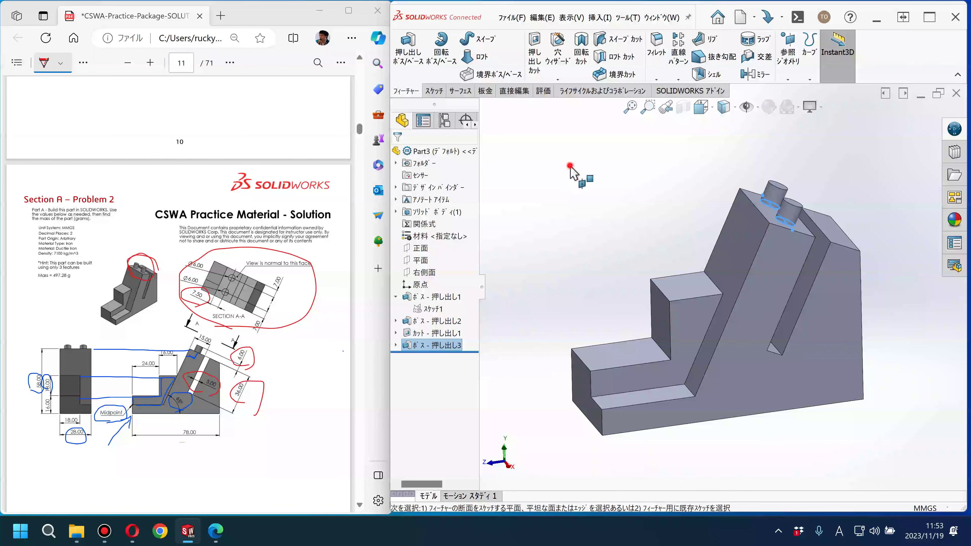
mouse_move(613, 256)
middle_down()
mouse_move(600, 213)
mouse_move(578, 203)
mouse_move(548, 210)
mouse_move(548, 247)
middle_up()
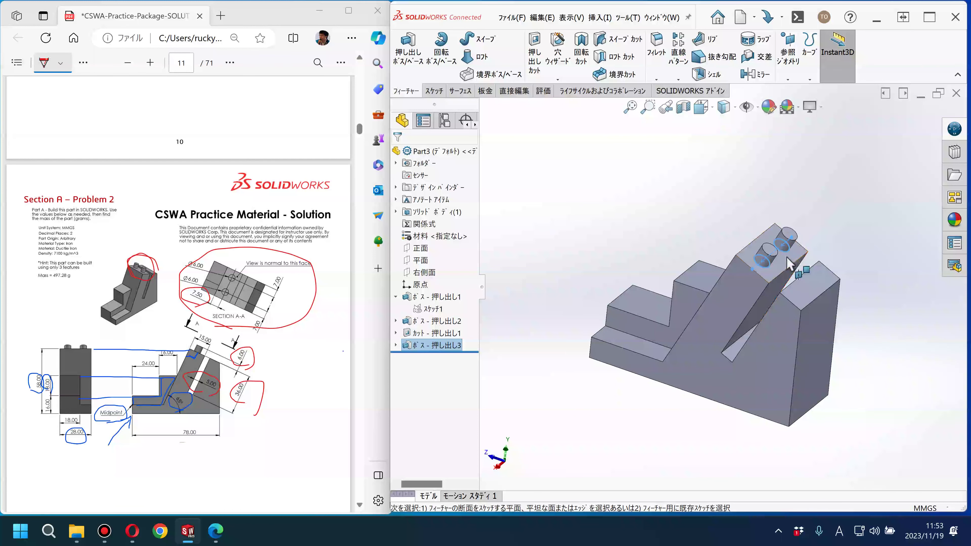
click(786, 259)
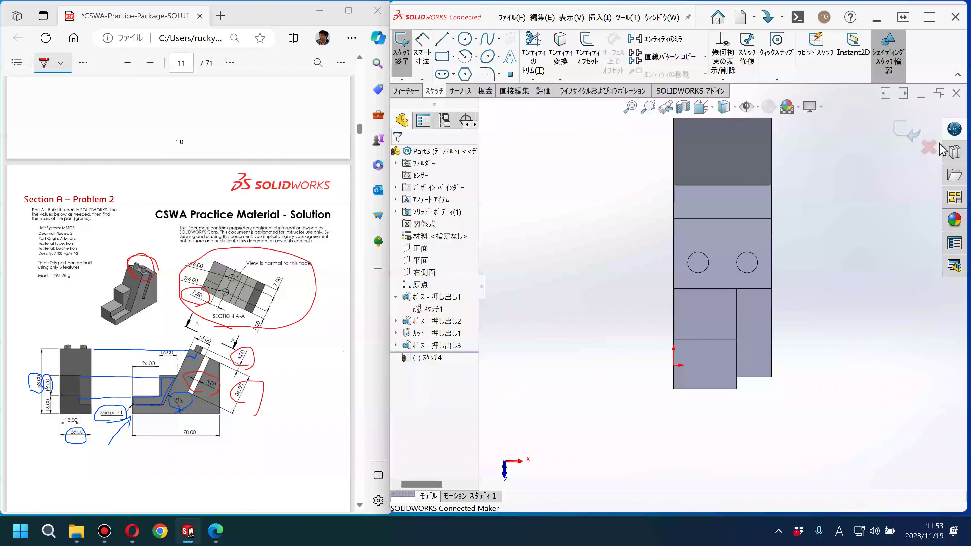
click(929, 147)
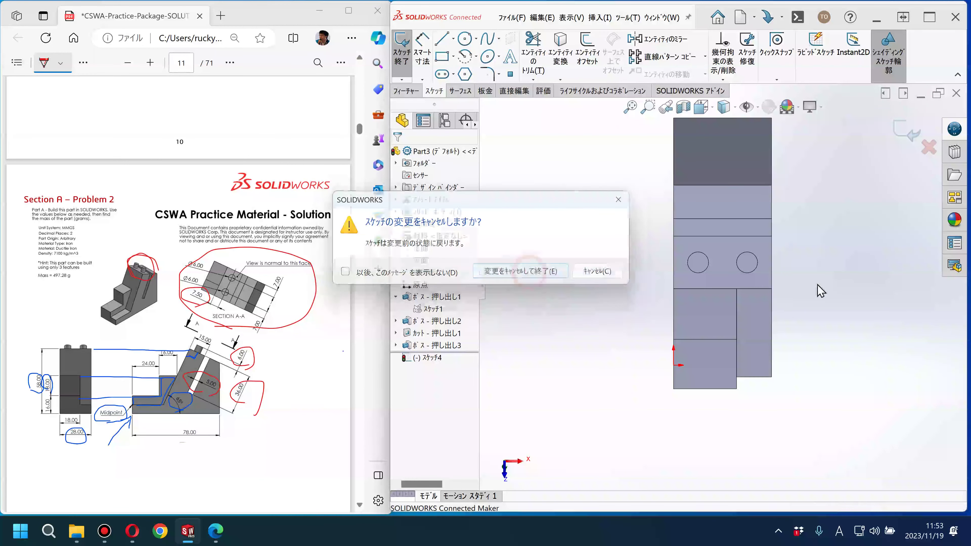
key(Escape)
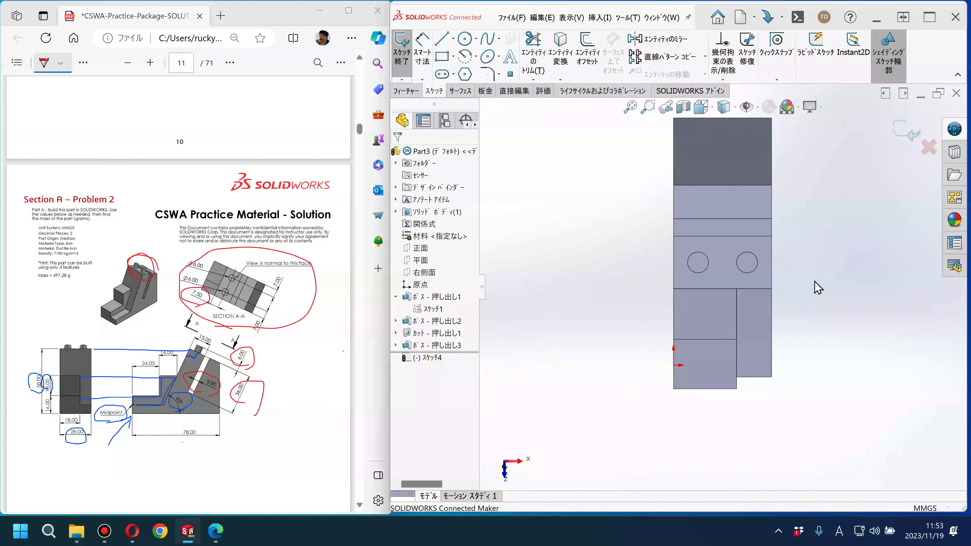
mouse_move(812, 355)
middle_down()
mouse_move(810, 295)
mouse_move(701, 202)
mouse_move(693, 273)
mouse_move(723, 257)
mouse_move(674, 357)
mouse_move(698, 385)
mouse_move(684, 368)
middle_up()
scroll(811, 315, down, 3)
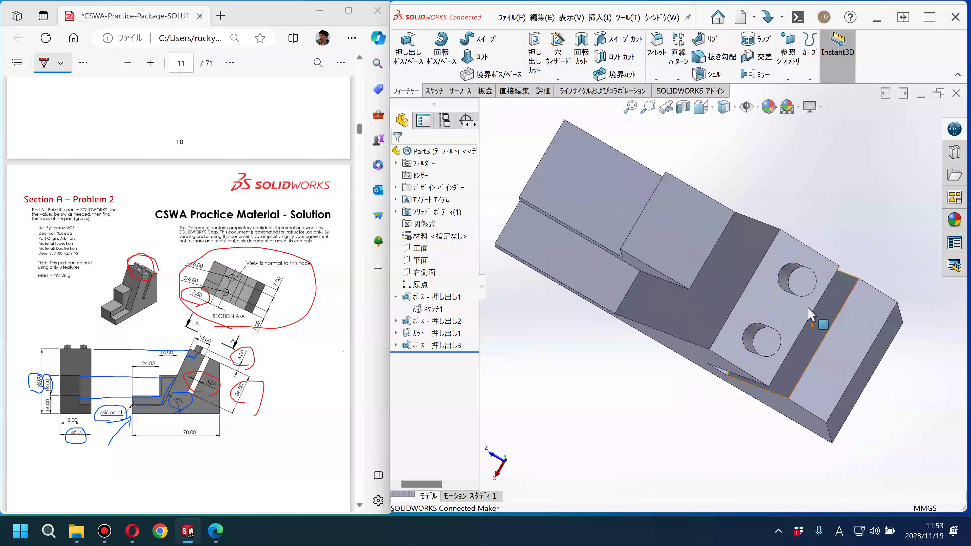
click(778, 308)
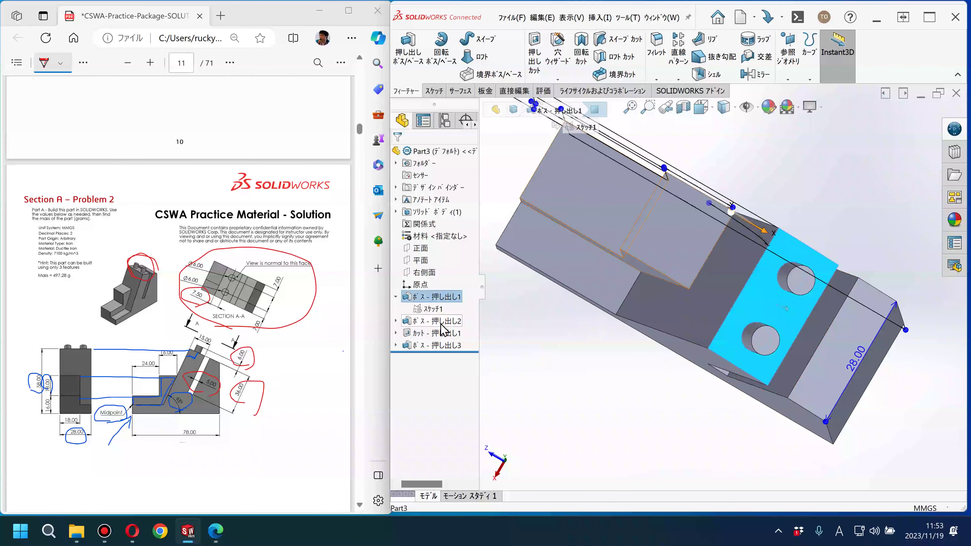
click(395, 345)
click(441, 359)
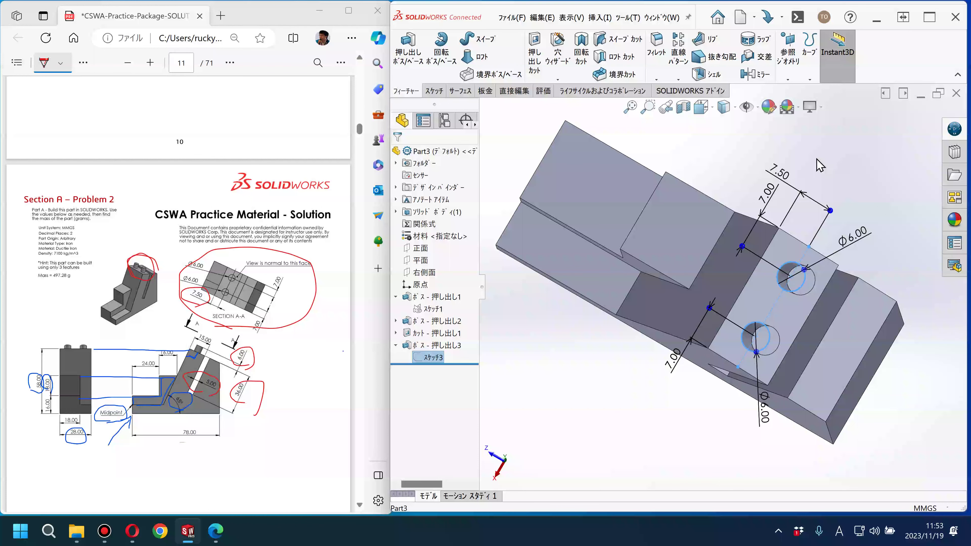
drag(779, 173, 641, 402)
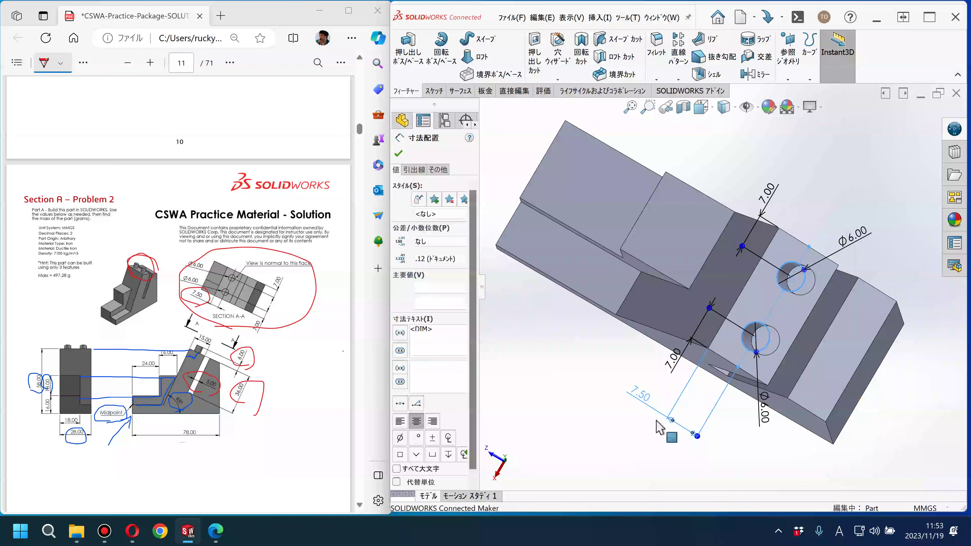
click(630, 408)
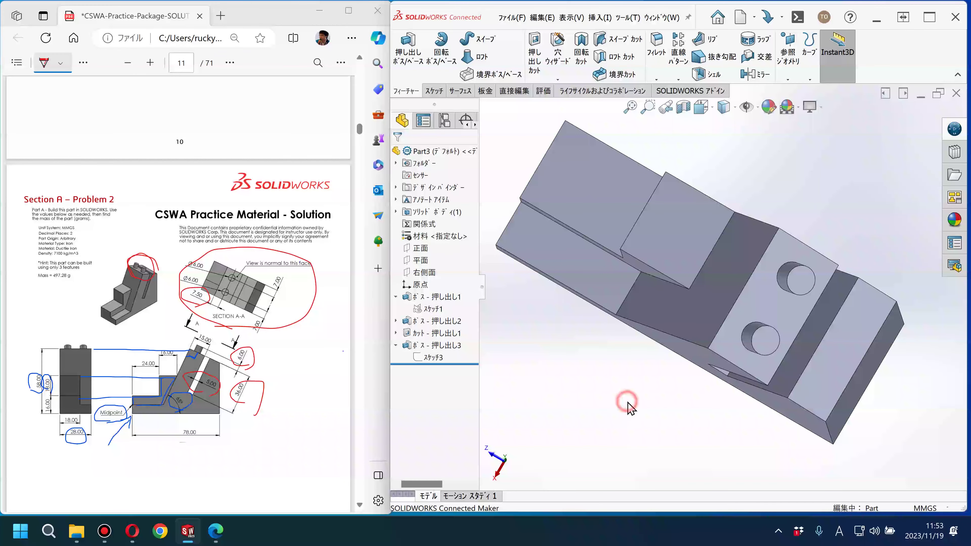
mouse_move(635, 406)
middle_down()
mouse_move(802, 369)
mouse_move(776, 336)
mouse_move(808, 332)
middle_up()
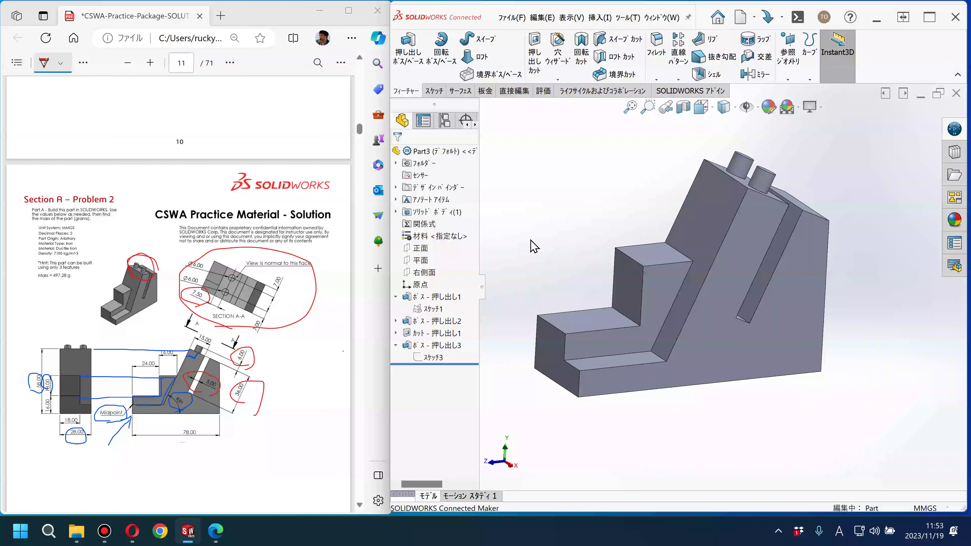
Apply ダクタイル鋳鉄 (ductile iron, 7100 kg/m³) from the 鉄 category as the part material.
right_click(443, 240)
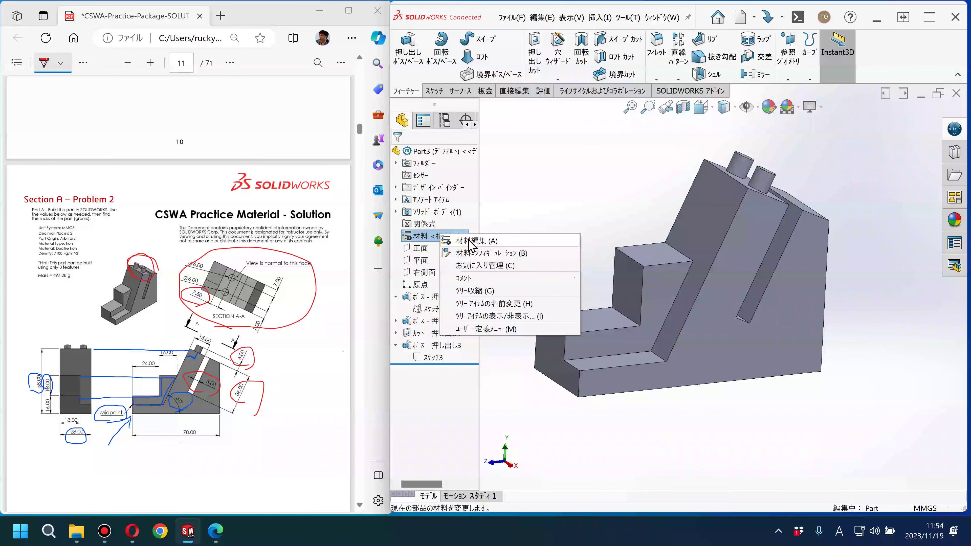
click(528, 214)
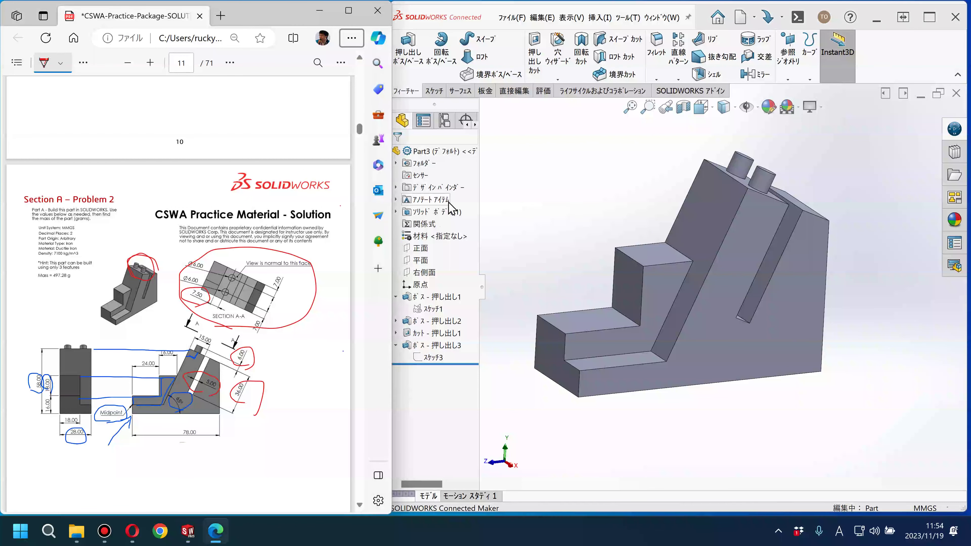
right_click(427, 238)
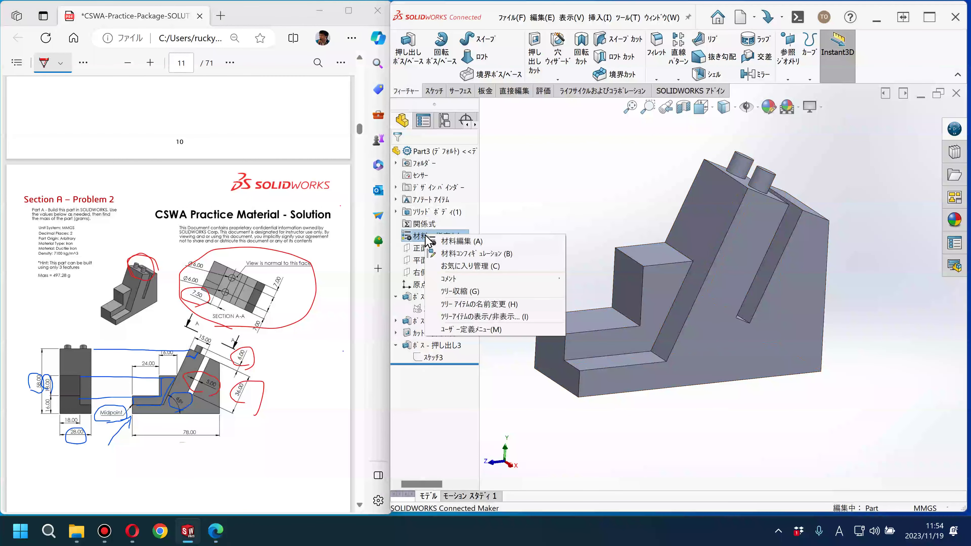
click(451, 243)
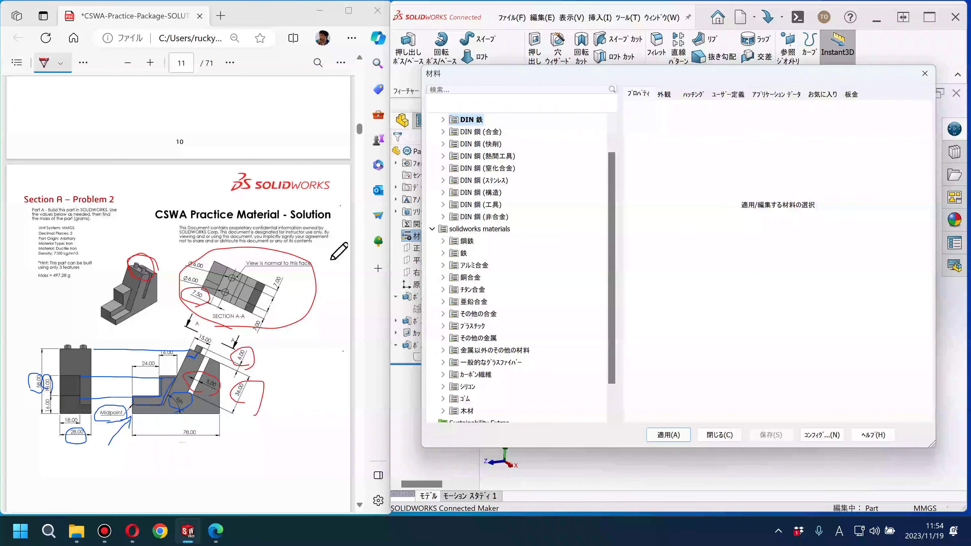
click(443, 241)
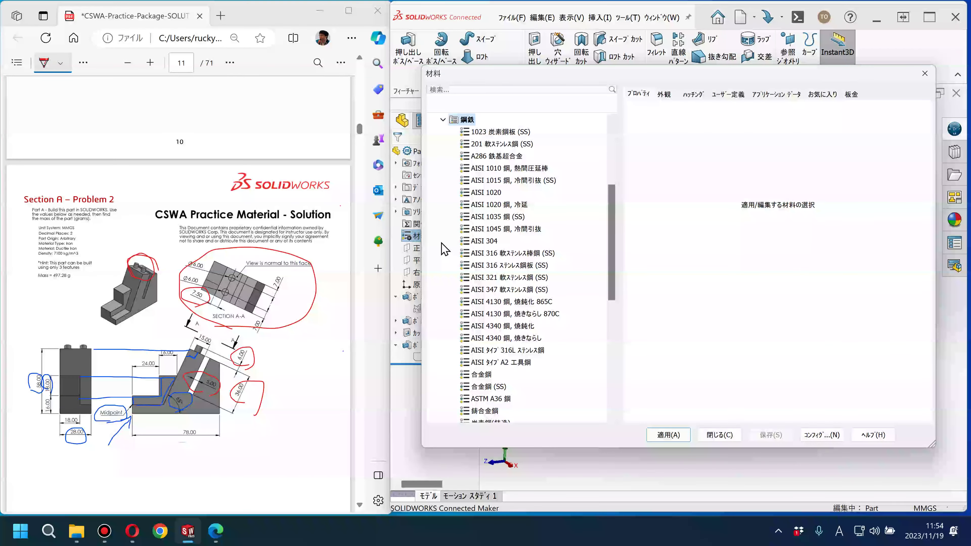
click(441, 120)
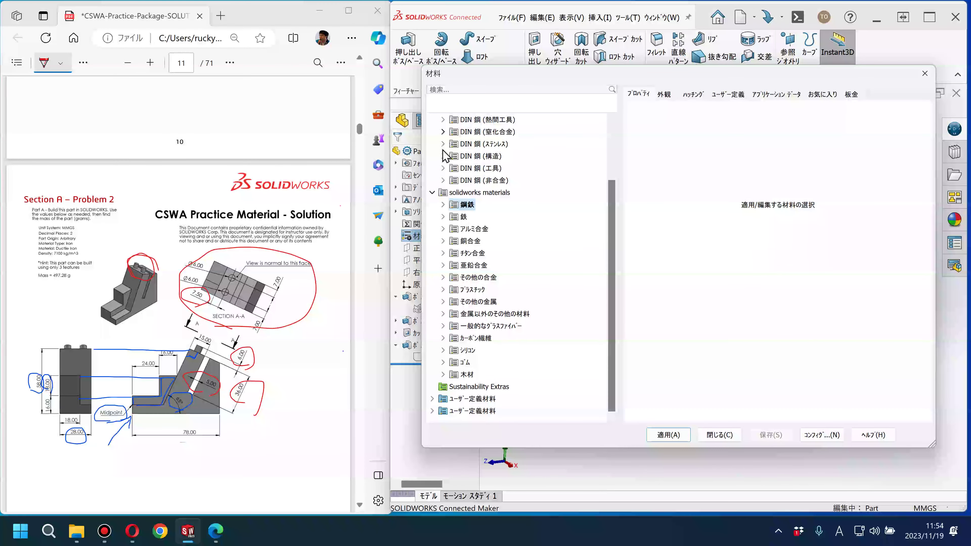
key(Down)
key(Right)
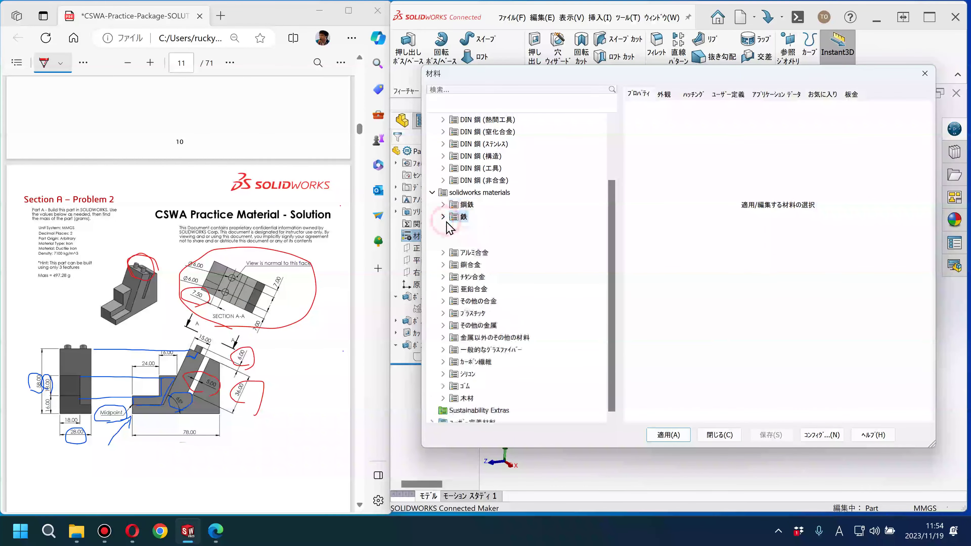
click(492, 233)
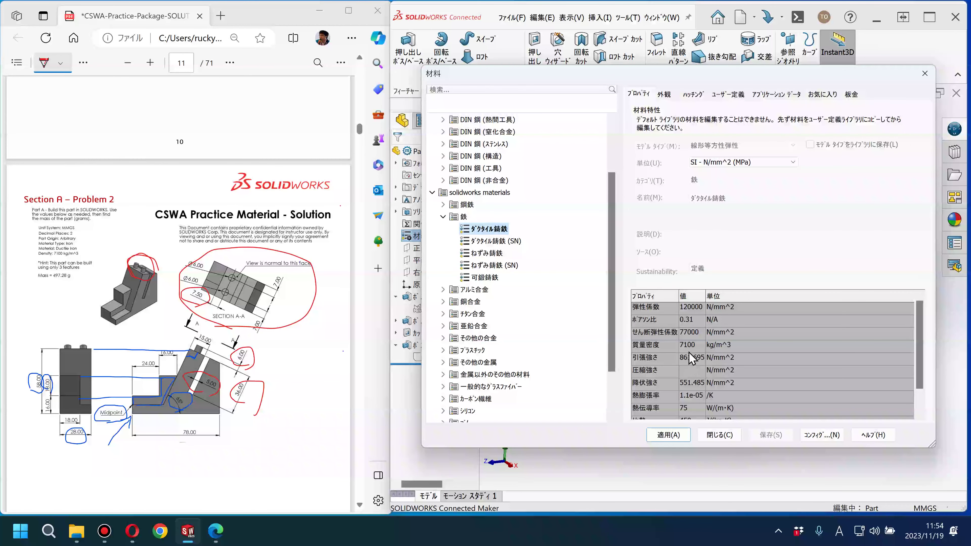
click(53, 253)
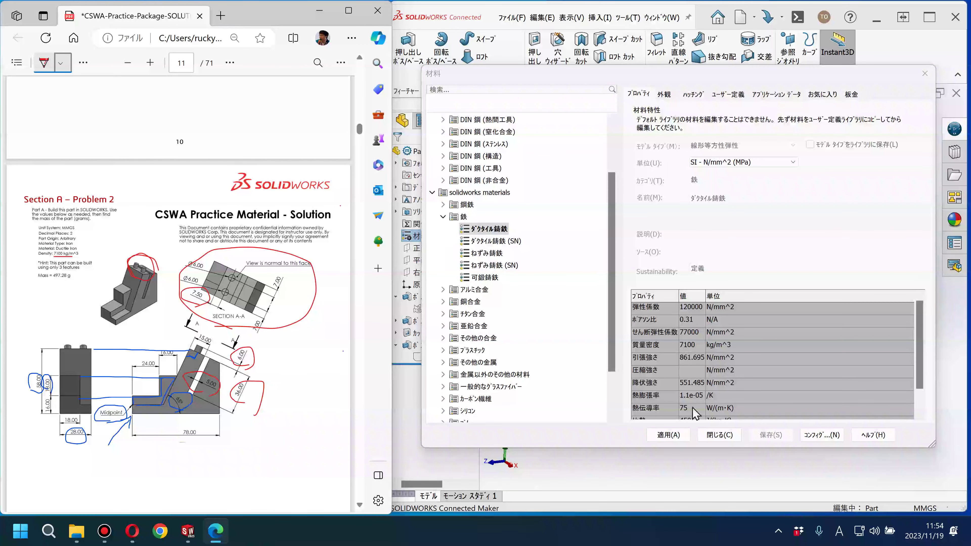
click(679, 437)
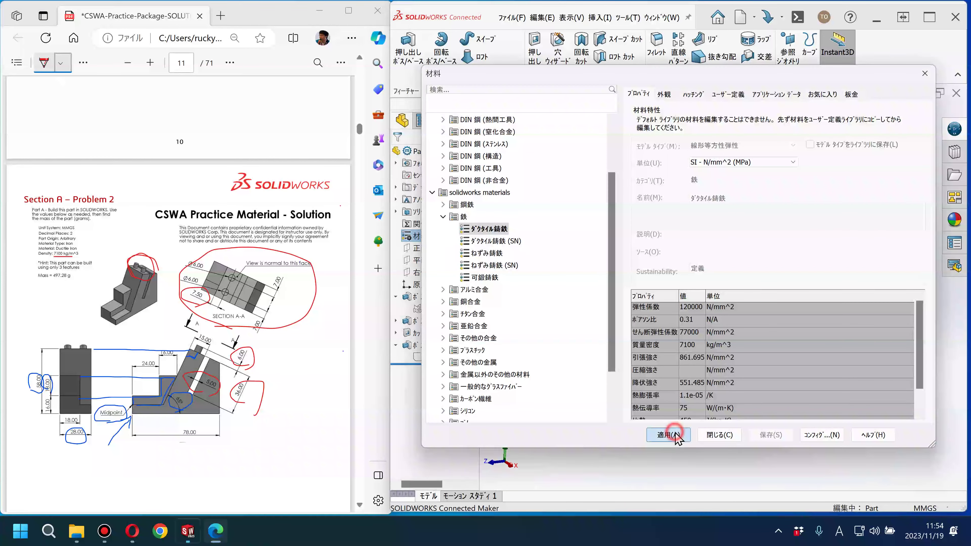
click(713, 435)
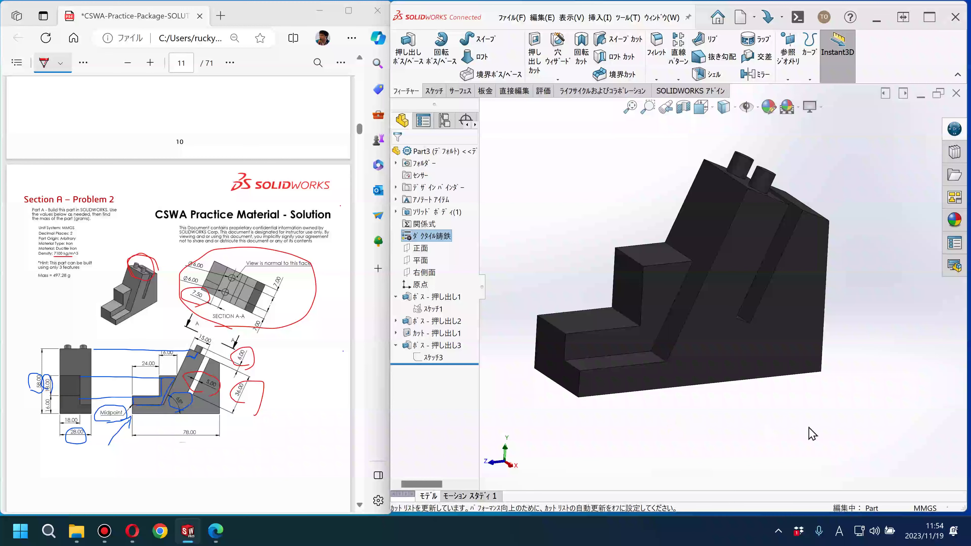
Verify in Mass Properties the mass is 497.28 g, then show the isometric view.
mouse_move(813, 434)
middle_down()
mouse_move(800, 413)
mouse_move(685, 391)
middle_up()
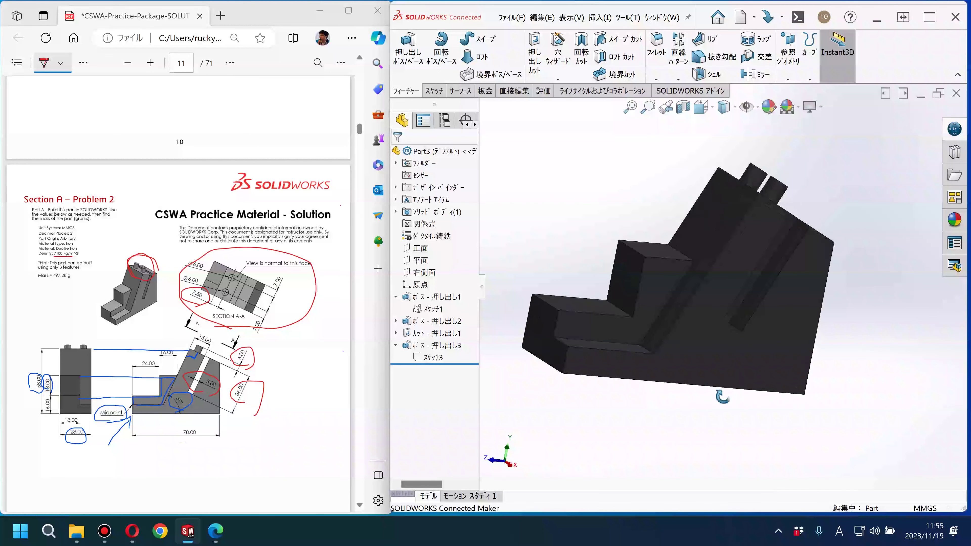
click(539, 92)
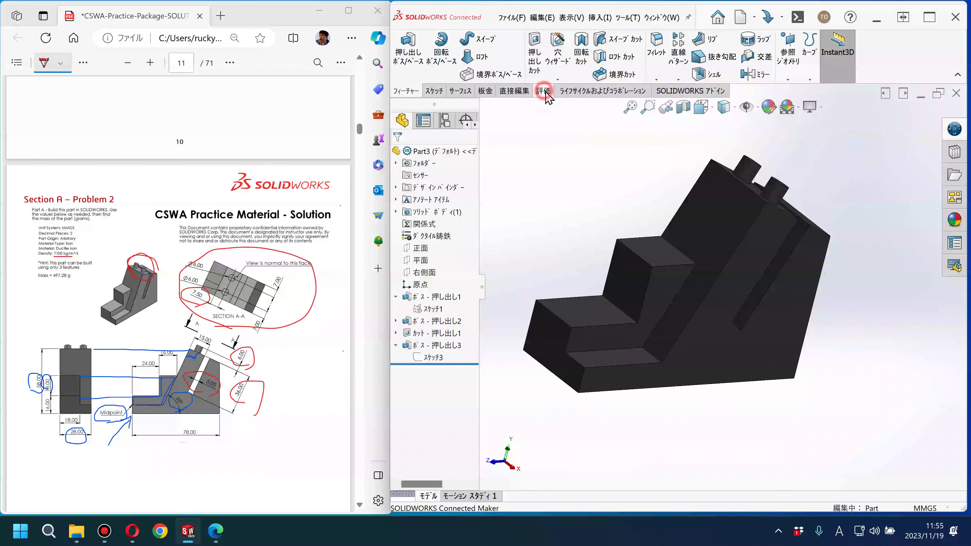
click(494, 53)
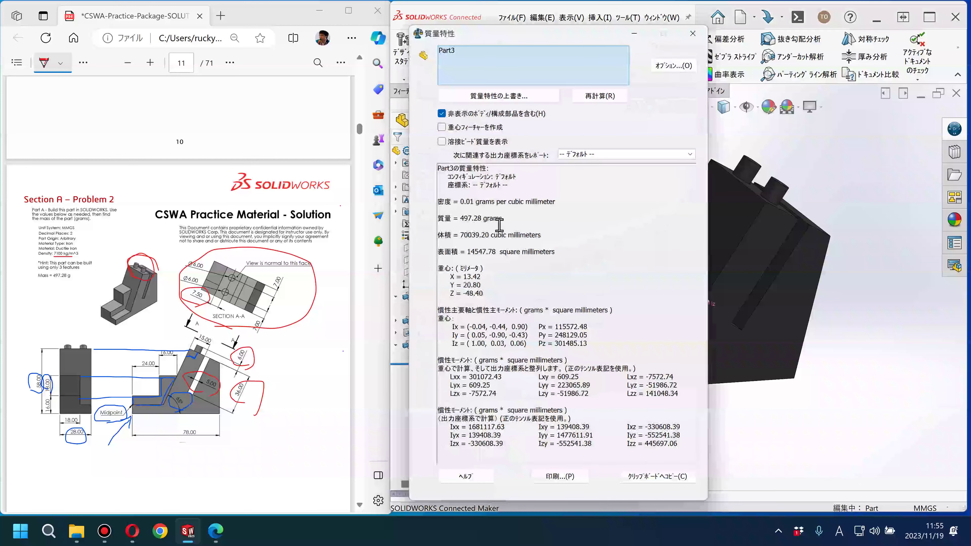
drag(460, 219, 476, 220)
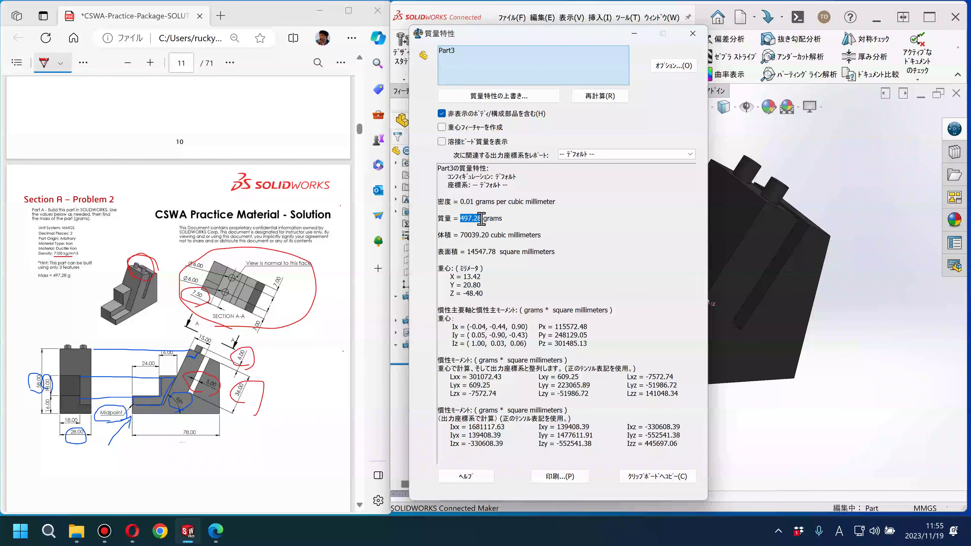
drag(50, 282, 61, 287)
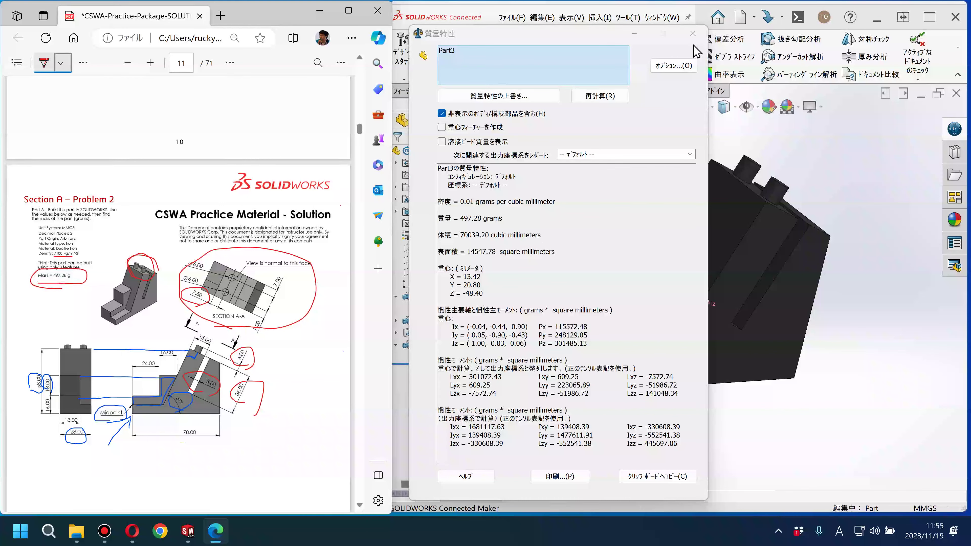
click(692, 34)
click(702, 108)
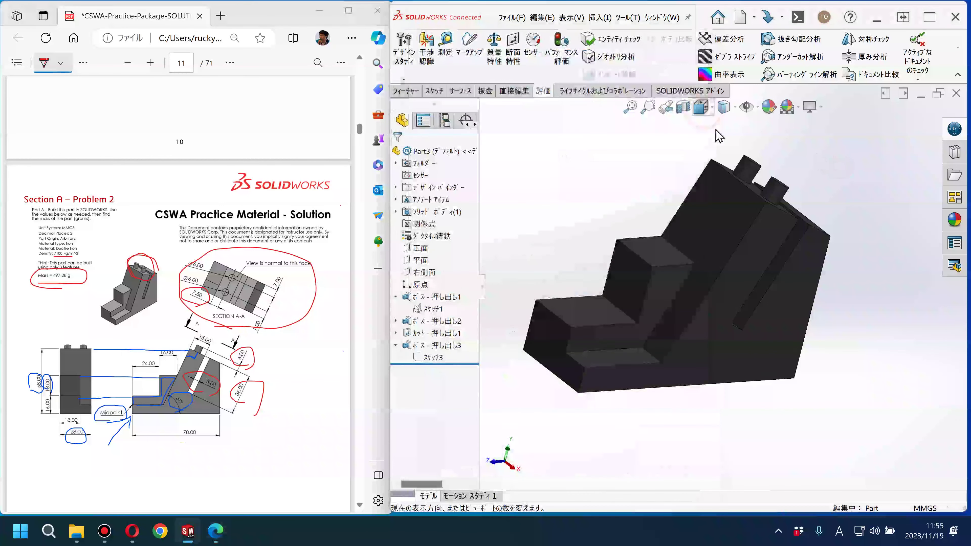
click(772, 147)
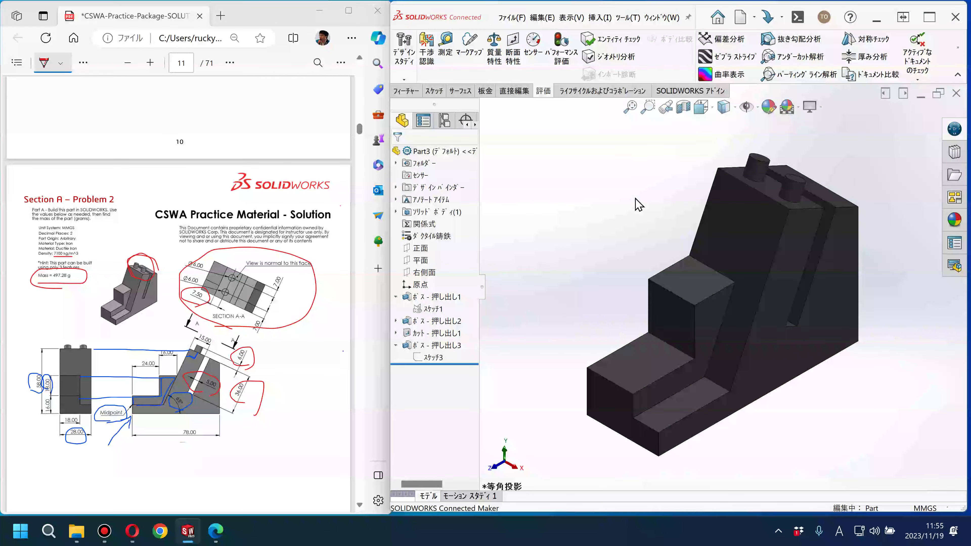
Erase the earlier ink markings from the PDF drawing.
click(60, 63)
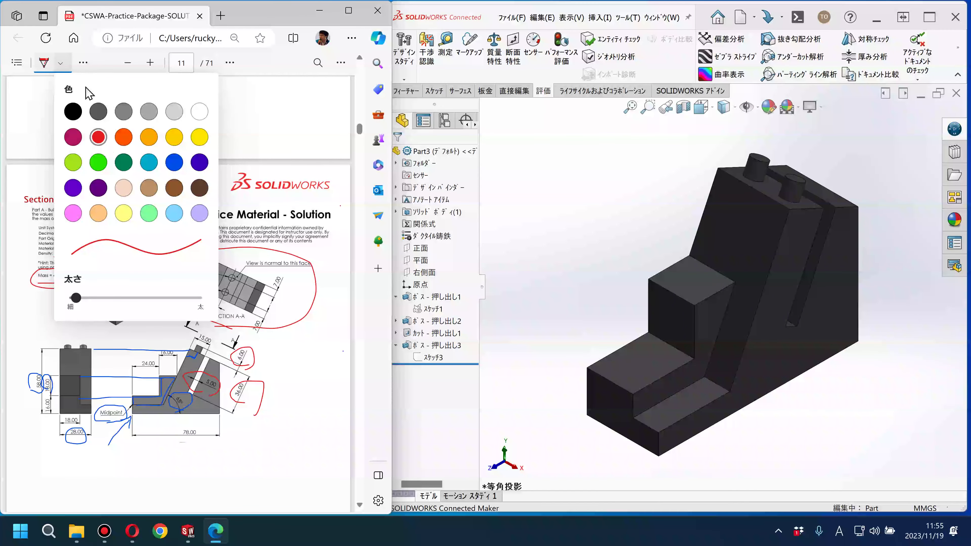
click(83, 63)
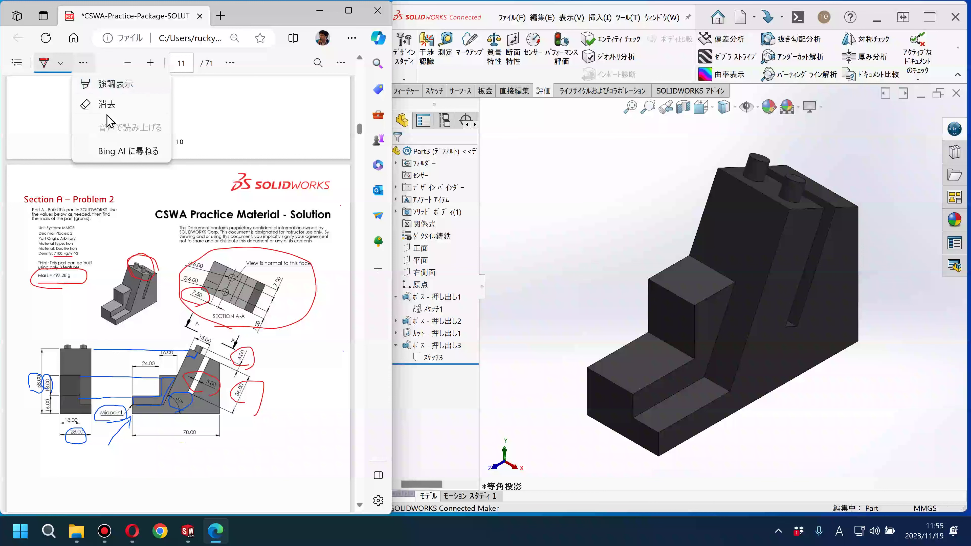
click(88, 100)
mouse_move(237, 259)
mouse_down()
mouse_move(195, 336)
mouse_move(156, 235)
mouse_move(72, 245)
mouse_move(58, 381)
mouse_move(115, 383)
mouse_move(142, 310)
mouse_move(183, 348)
mouse_move(234, 366)
mouse_move(239, 410)
mouse_up()
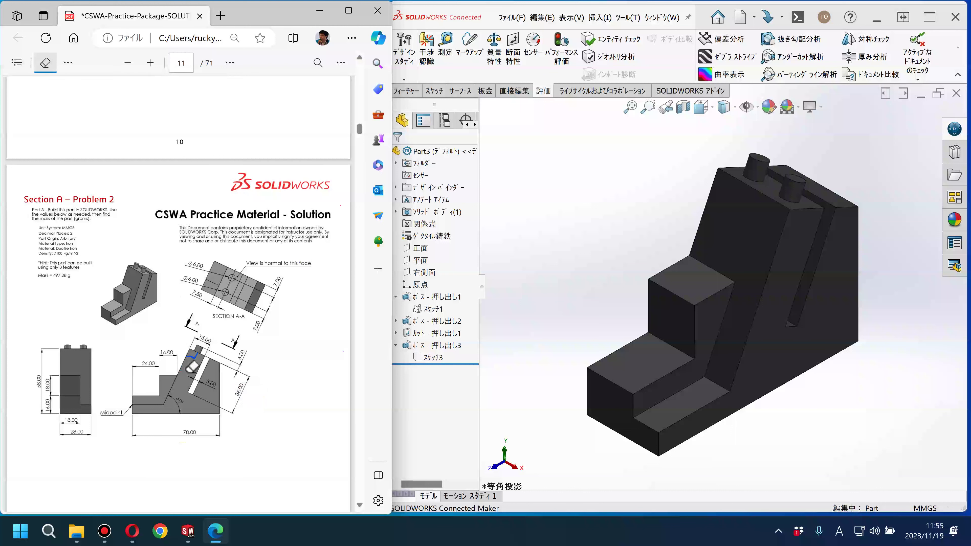
Circle the Midpoint label and mark the slanted corner in red ink.
click(68, 62)
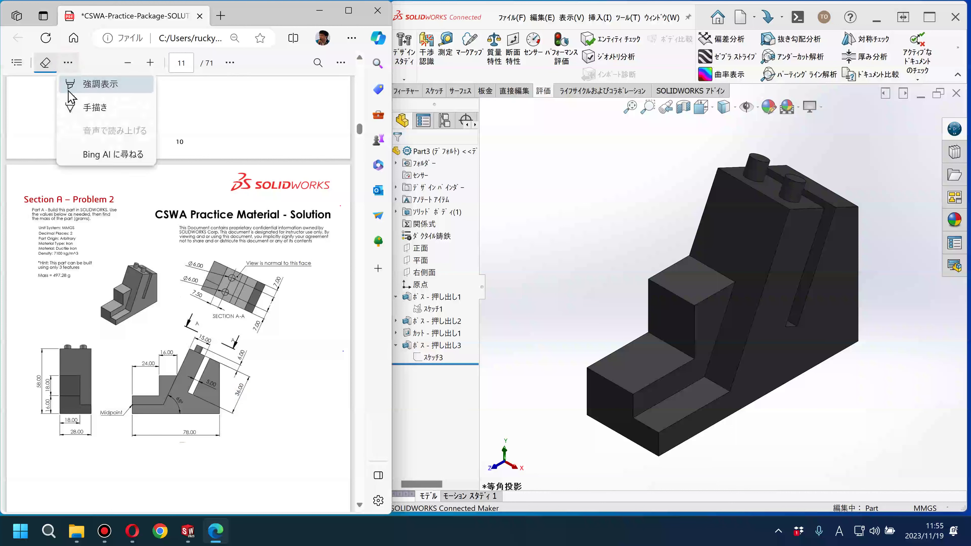
click(77, 107)
drag(111, 423, 95, 411)
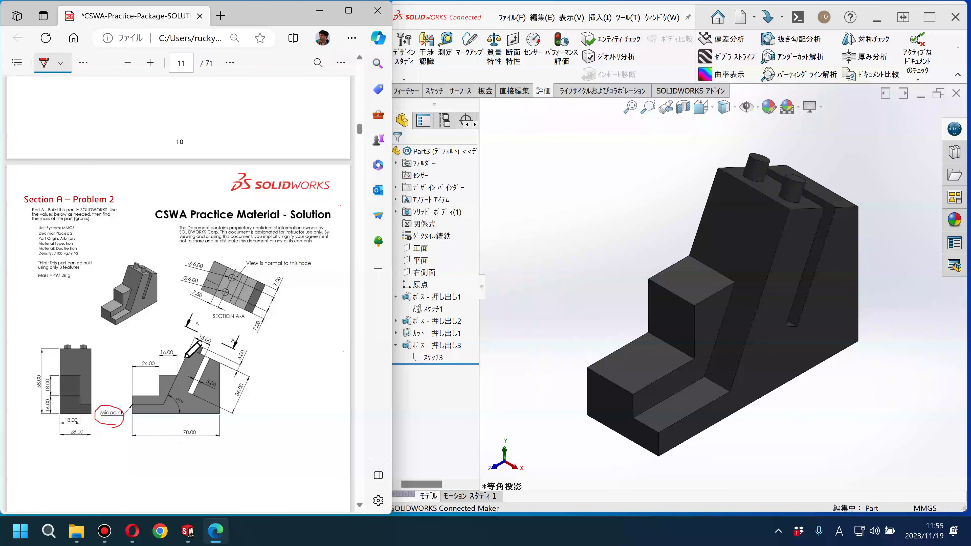
mouse_move(187, 353)
mouse_down()
mouse_move(228, 363)
mouse_move(237, 414)
mouse_up()
Edit Sketch1 to check the 24 mm step and 65° angle against the drawing, then exit.
click(445, 309)
click(445, 308)
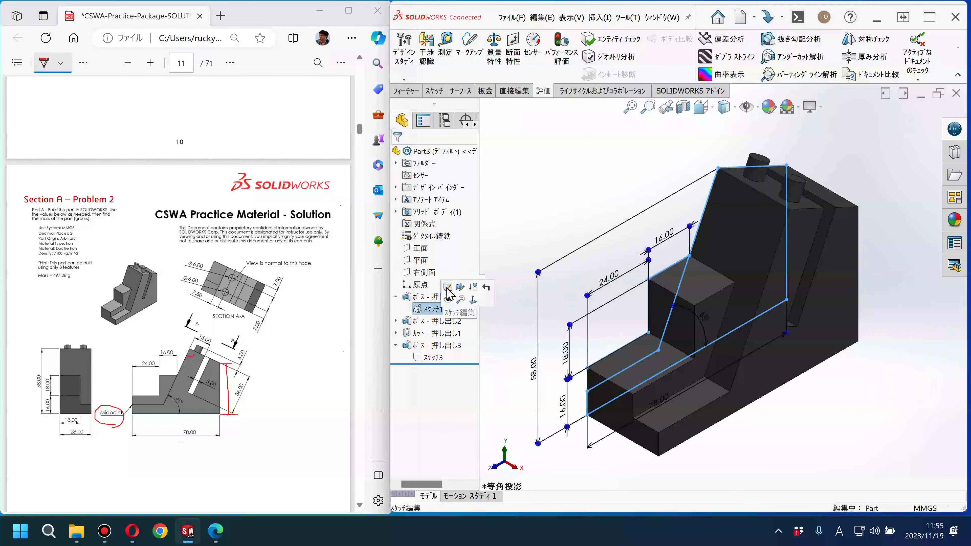
click(443, 284)
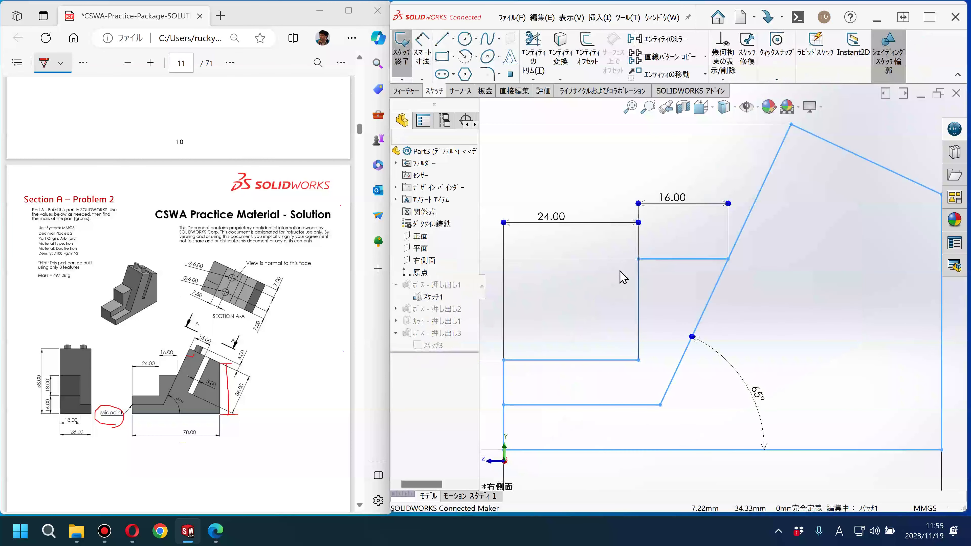
scroll(703, 344, down, 1)
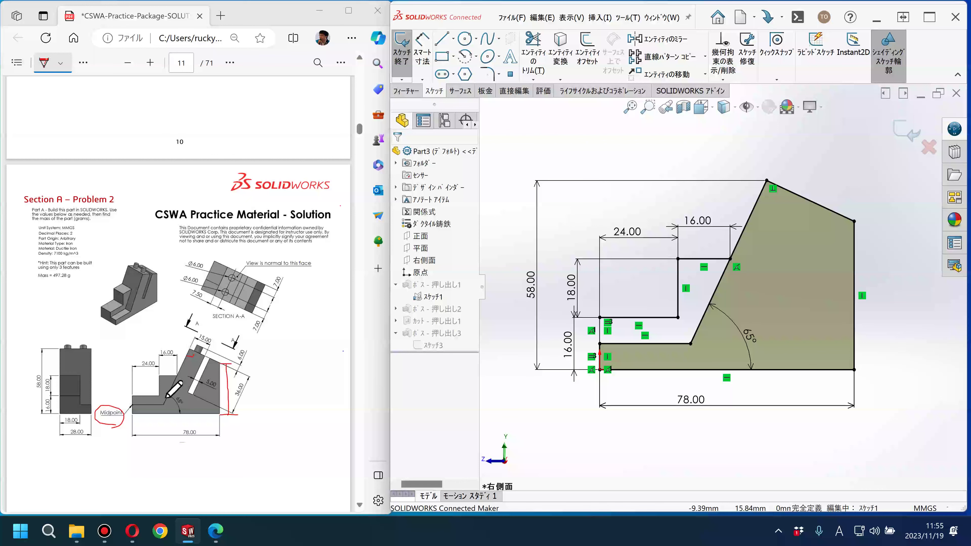
drag(142, 396, 139, 388)
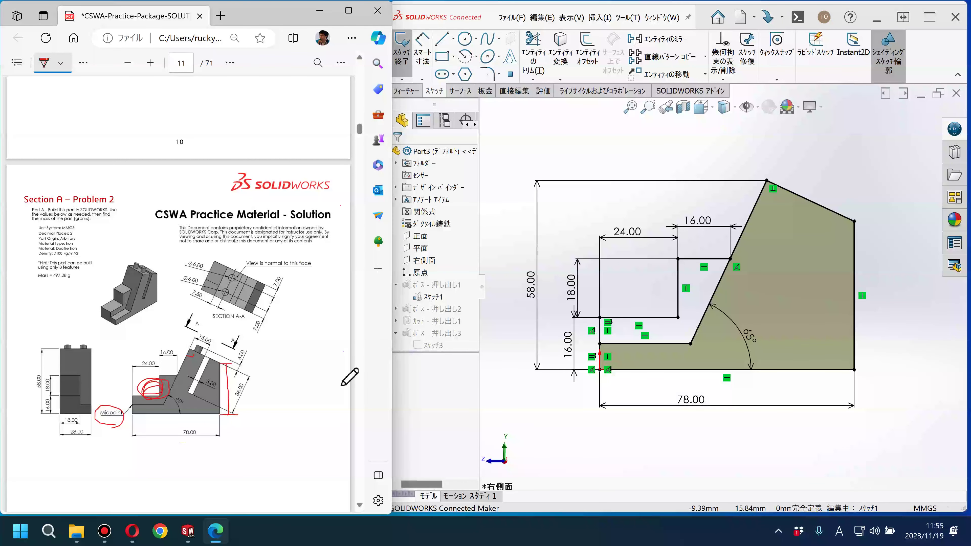
mouse_move(214, 387)
mouse_down()
mouse_move(172, 409)
mouse_move(199, 377)
mouse_up()
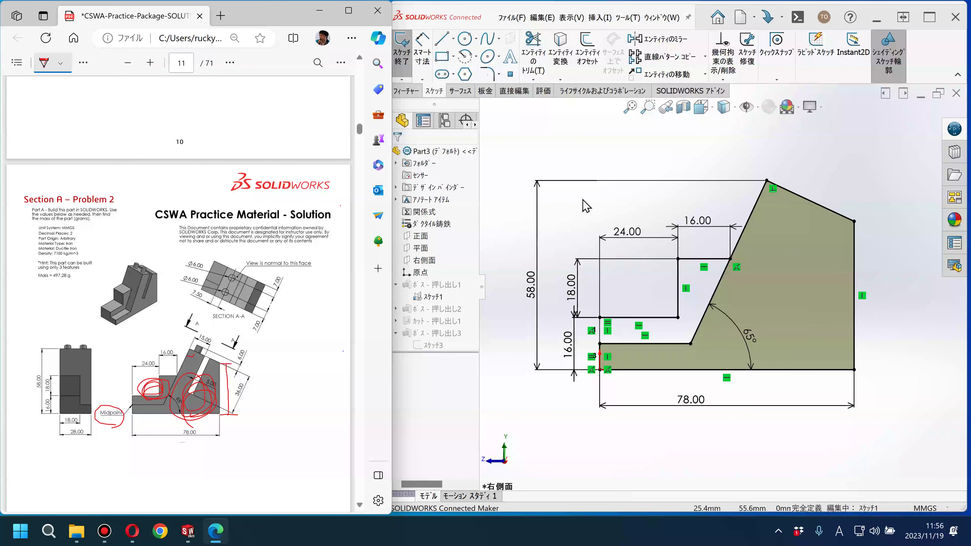
click(401, 49)
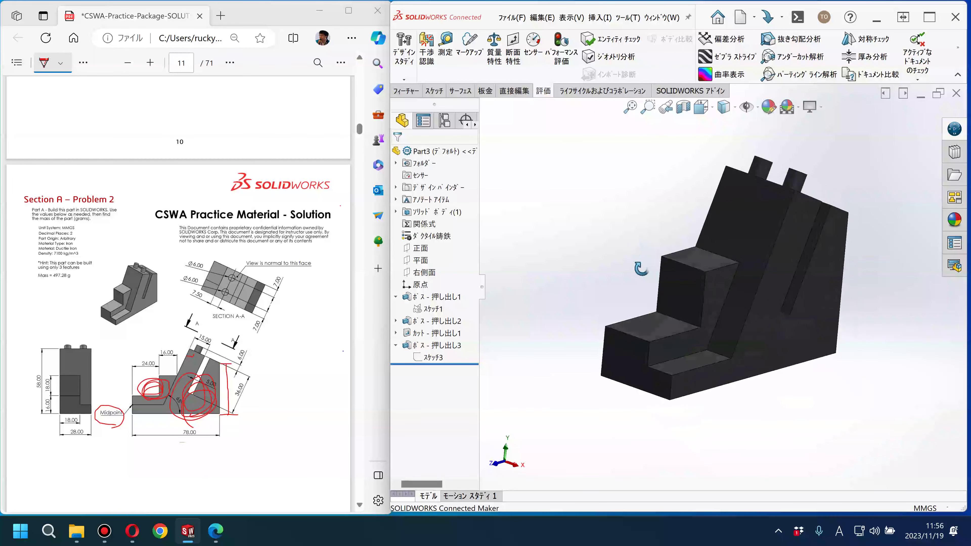
scroll(855, 263, down, 2)
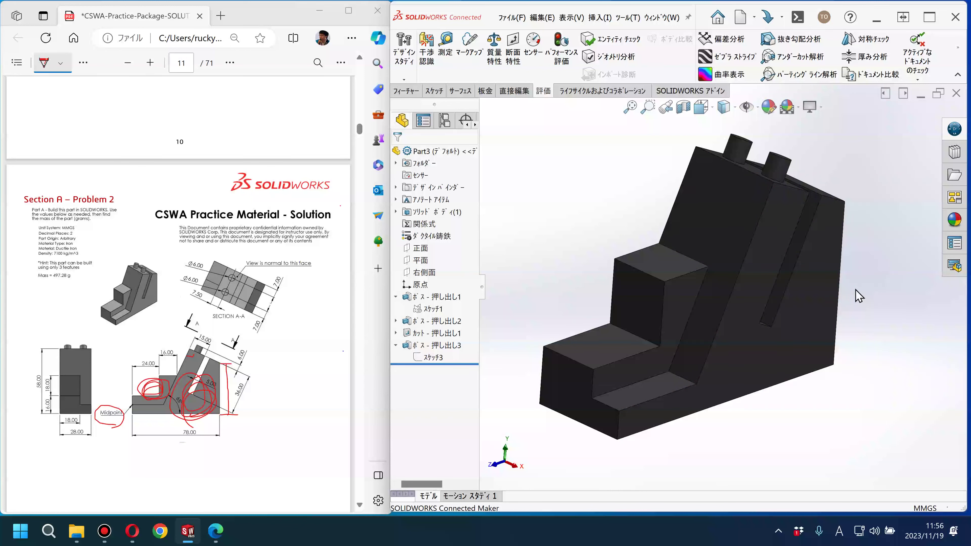
ctrl+middle_drag(859, 295, 866, 313)
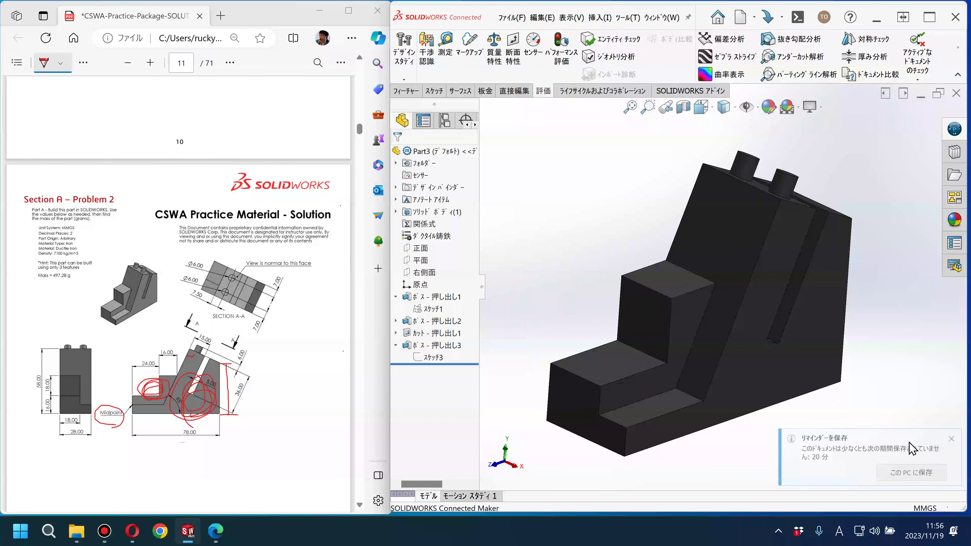
click(951, 439)
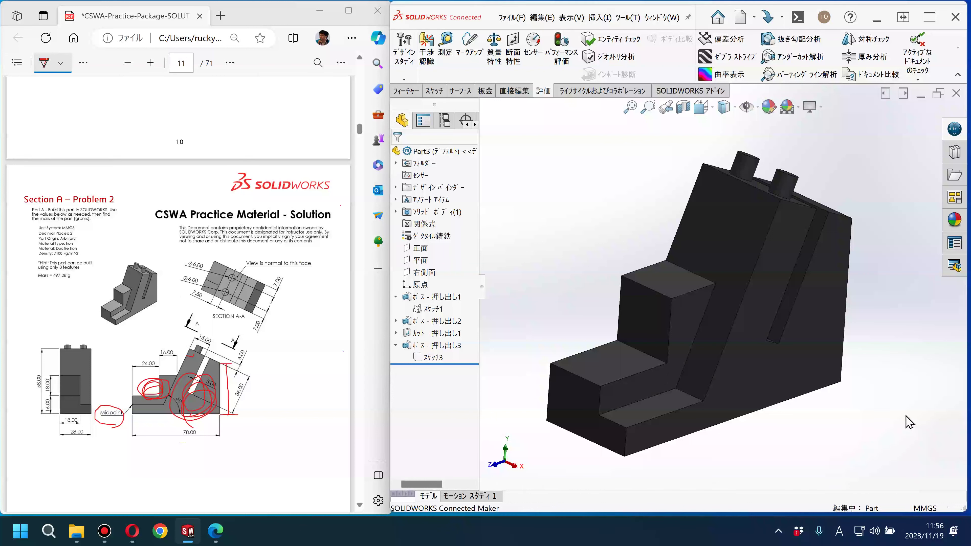